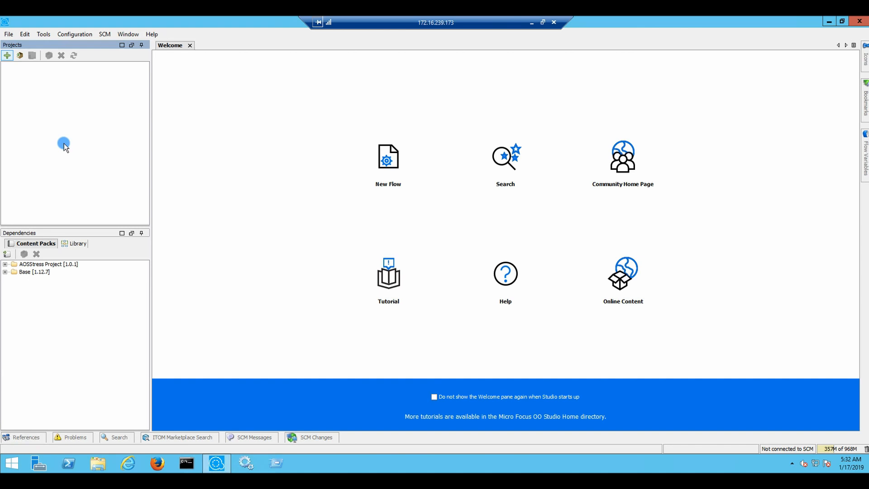
Step: Create a new project named TriggerCacheReload in the default workspace location
{"action": "left_click", "coordinate": [6, 56]}
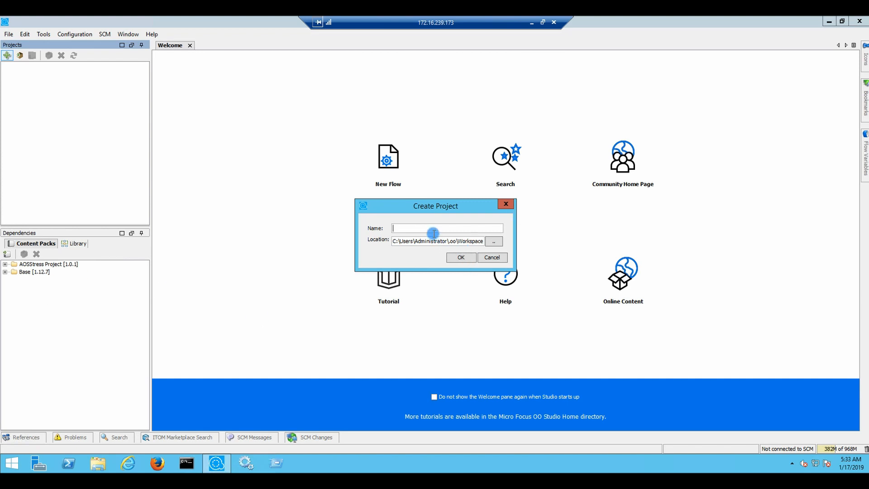
{"action": "type", "text": "TriggerCacheReload"}
{"action": "left_click", "coordinate": [467, 257]}
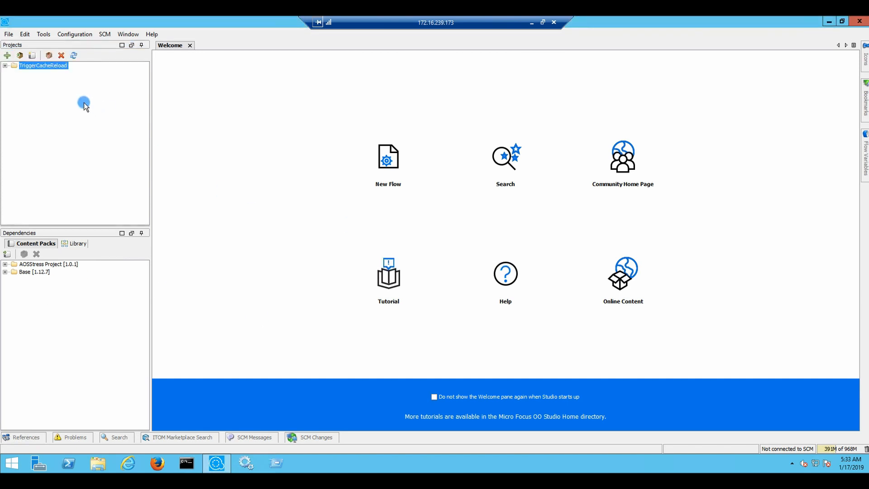
Step: Add a folder named Flows to the Library of the TriggerCacheReload project
{"action": "left_click", "coordinate": [21, 274]}
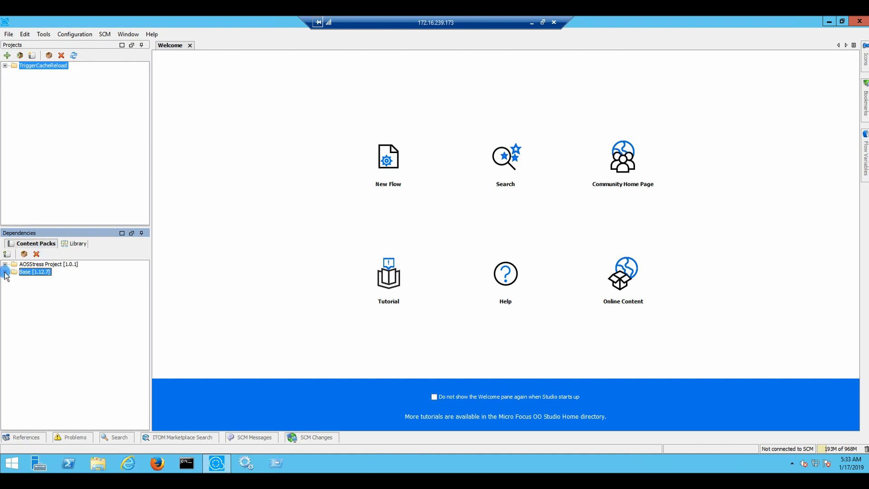
{"action": "left_click", "coordinate": [74, 113]}
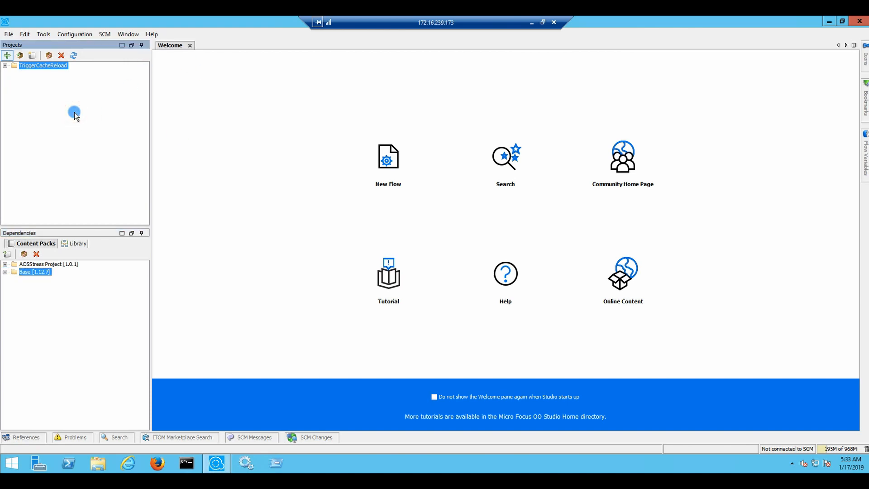
{"action": "left_click", "coordinate": [5, 66]}
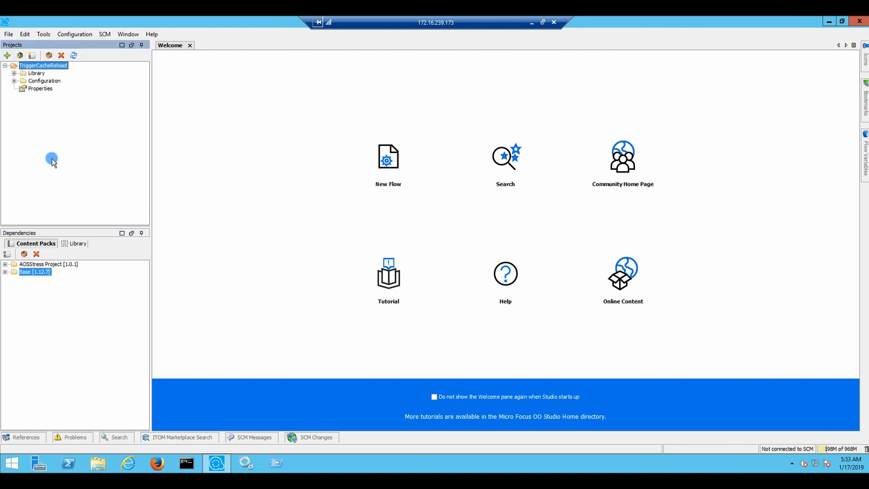
{"action": "right_click", "coordinate": [34, 73]}
{"action": "mouse_move", "coordinate": [54, 80]}
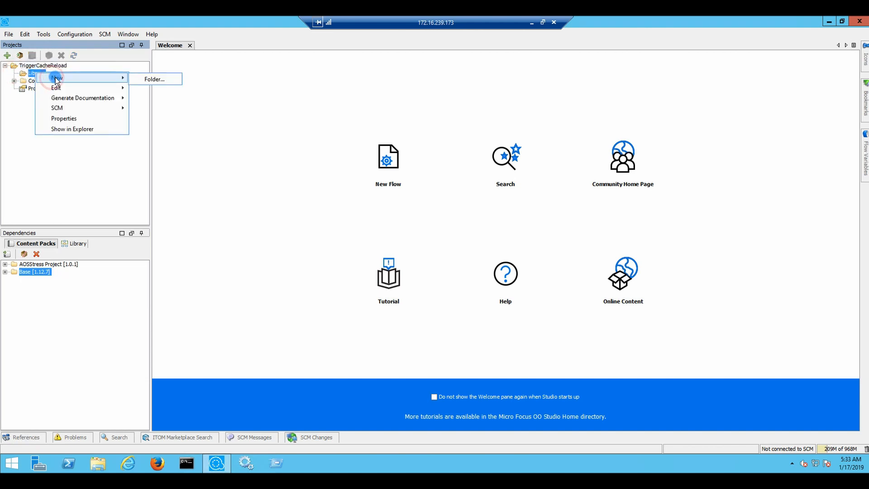
{"action": "left_click", "coordinate": [175, 77]}
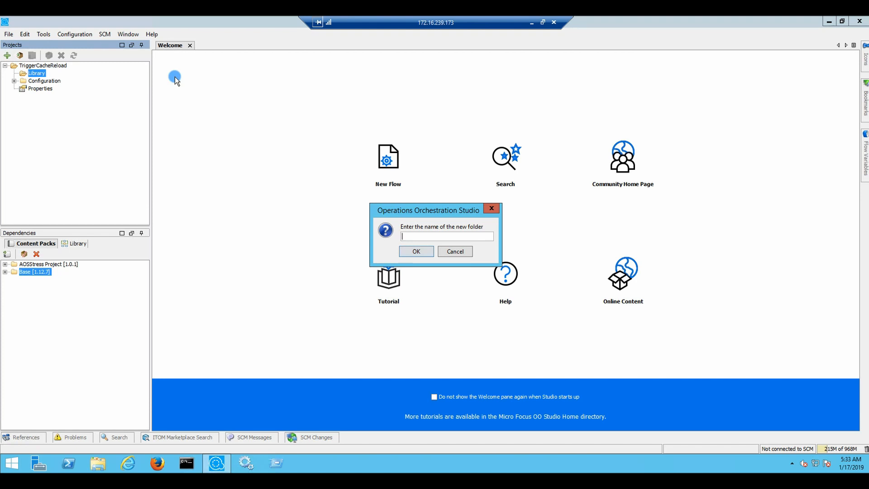
{"action": "type", "text": "Flows"}
{"action": "left_click", "coordinate": [415, 252]}
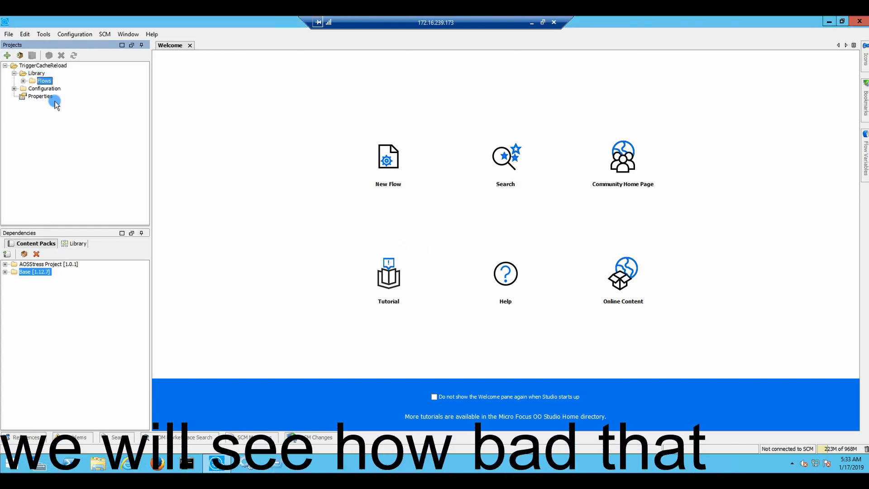
Step: Create a new flow named TriggerCacheReload inside the Flows folder
{"action": "right_click", "coordinate": [53, 83]}
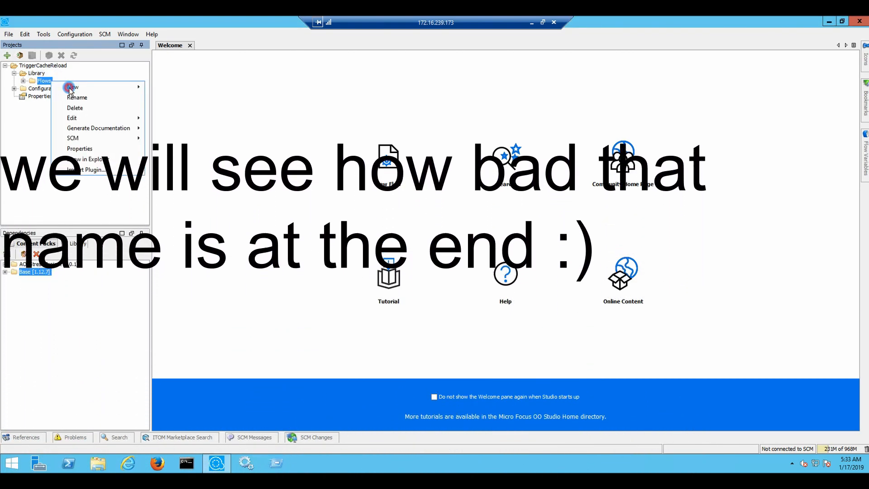
{"action": "mouse_move", "coordinate": [70, 88]}
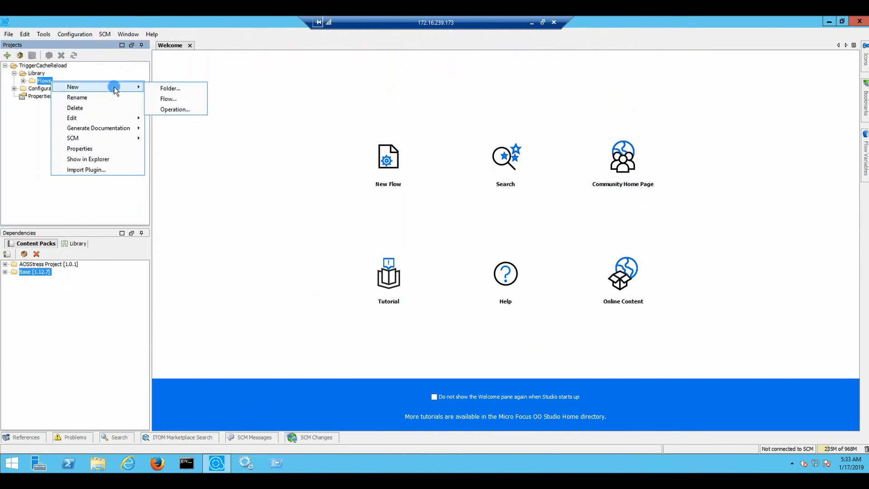
{"action": "left_click", "coordinate": [168, 99]}
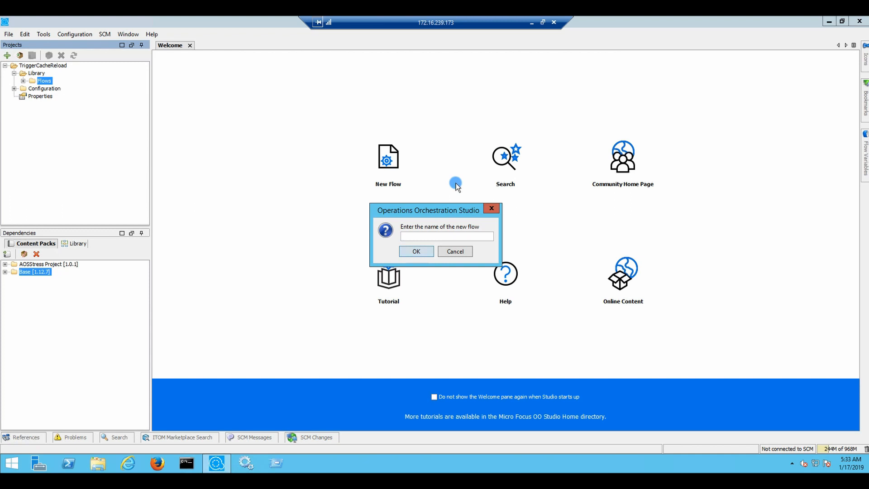
{"action": "type", "text": "TriggerCacheReload"}
{"action": "left_click", "coordinate": [415, 252]}
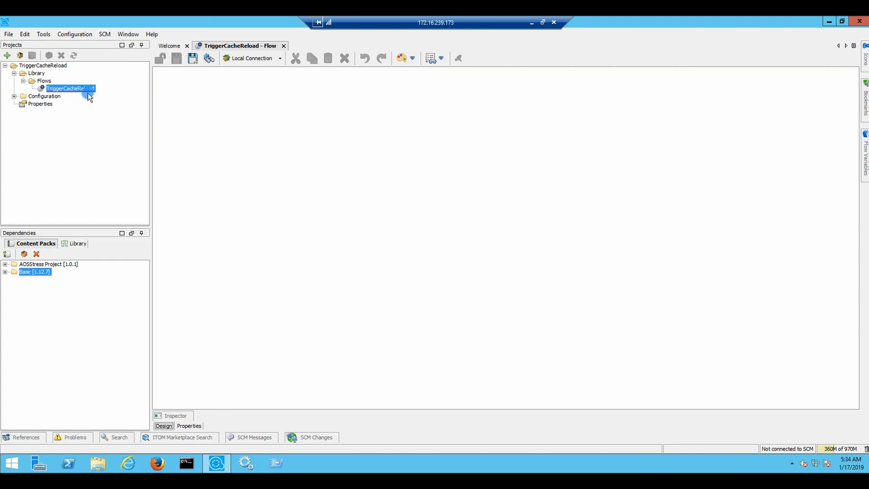
Step: Add a second folder named Subflows to the project's Library
{"action": "right_click", "coordinate": [37, 75]}
{"action": "mouse_move", "coordinate": [105, 77]}
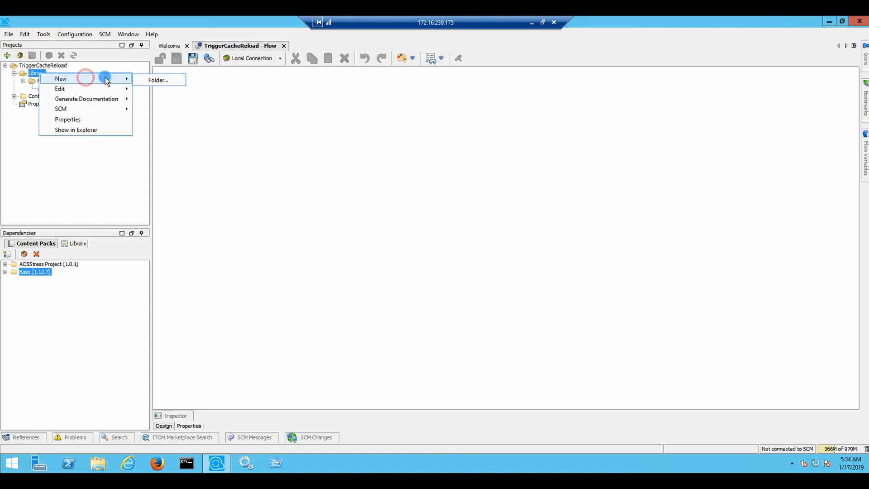
{"action": "left_click", "coordinate": [170, 80]}
{"action": "type", "text": "Su"}
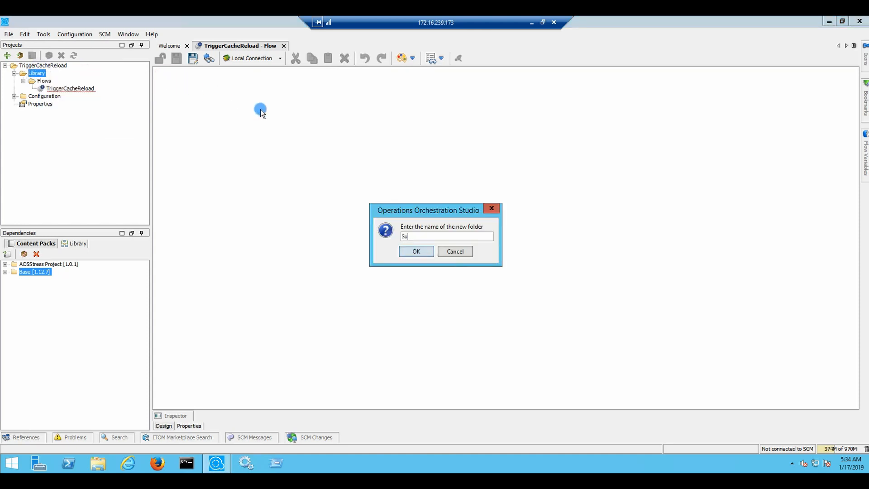
{"action": "type", "text": "bflows"}
{"action": "left_click", "coordinate": [420, 252]}
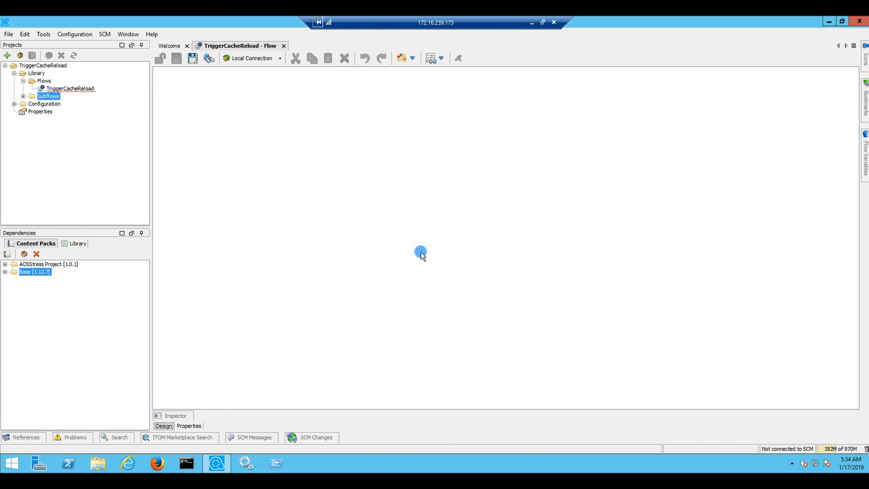
Step: Examine the Base content pack's library, including the How Do I flows and the Ant and Email operations
{"action": "left_click", "coordinate": [88, 89]}
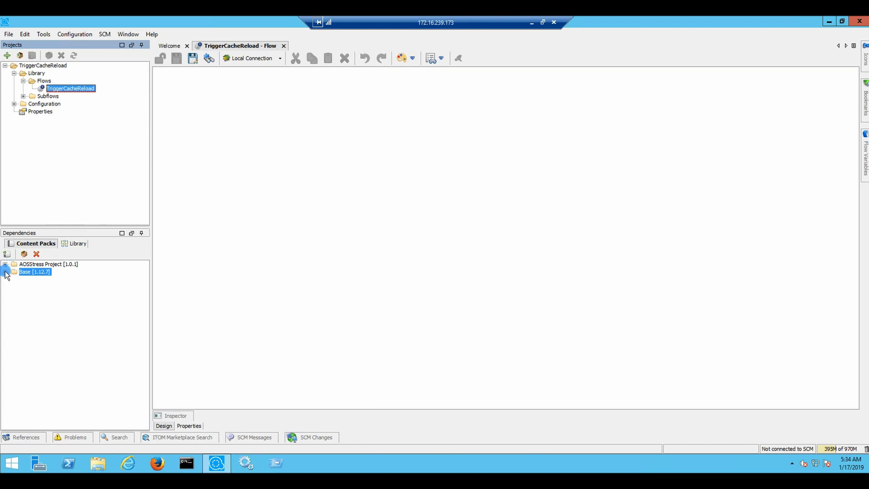
{"action": "double_click", "coordinate": [23, 271]}
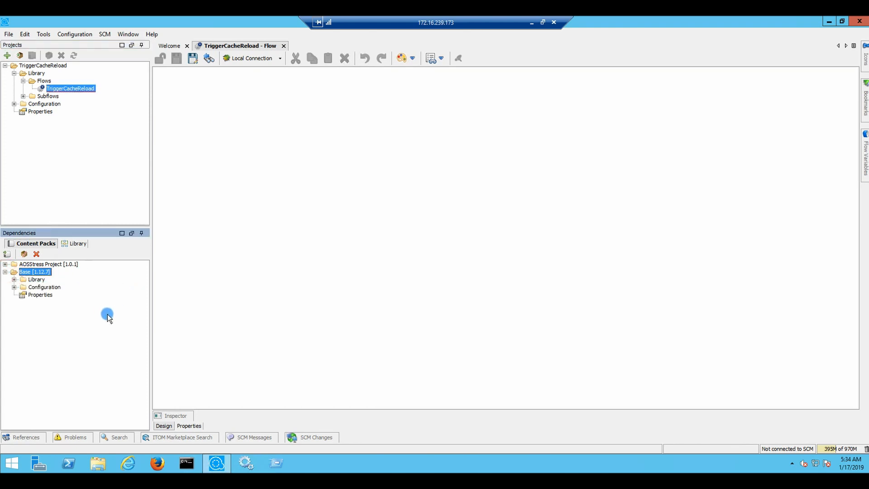
{"action": "left_click", "coordinate": [14, 280]}
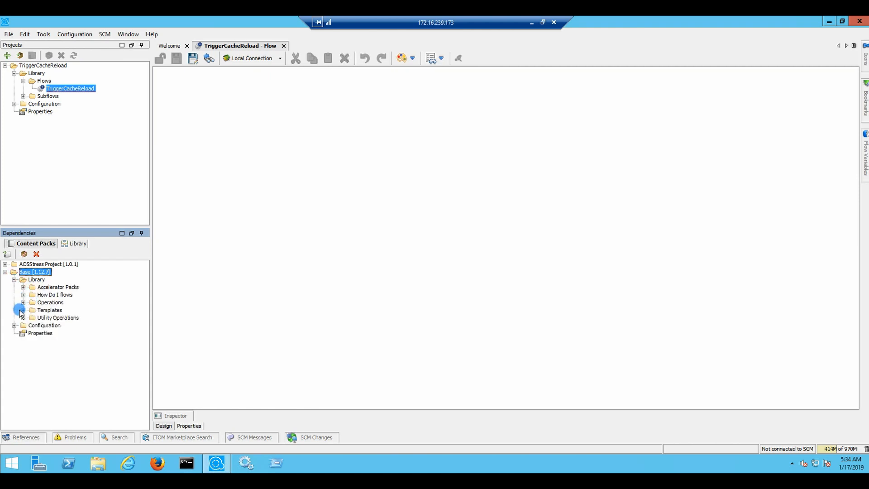
{"action": "left_click", "coordinate": [23, 302]}
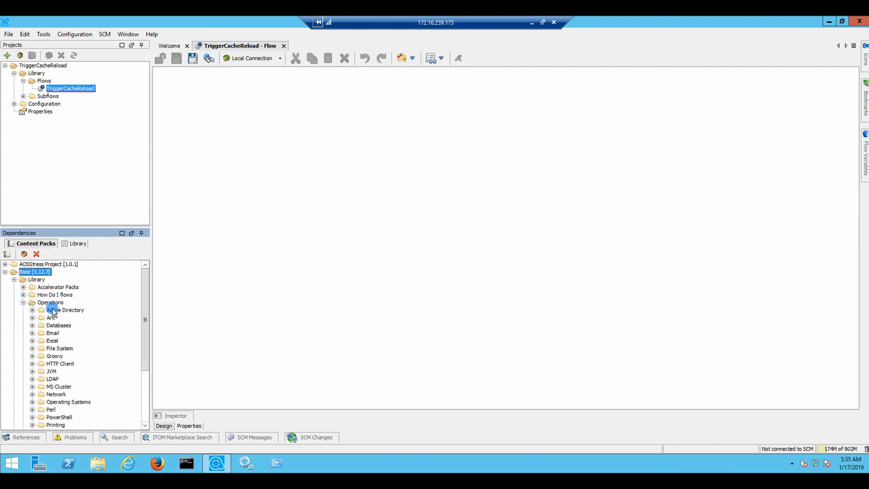
{"action": "left_click", "coordinate": [23, 295]}
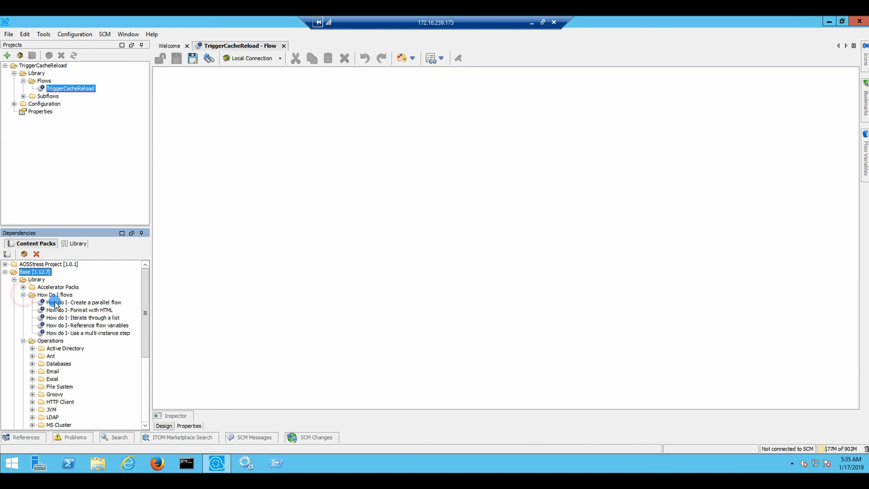
{"action": "left_click", "coordinate": [65, 302]}
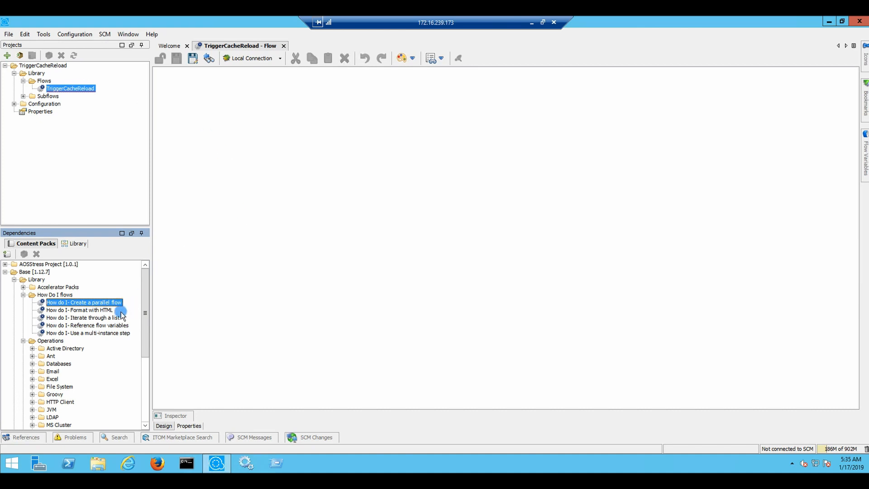
{"action": "left_click", "coordinate": [32, 356]}
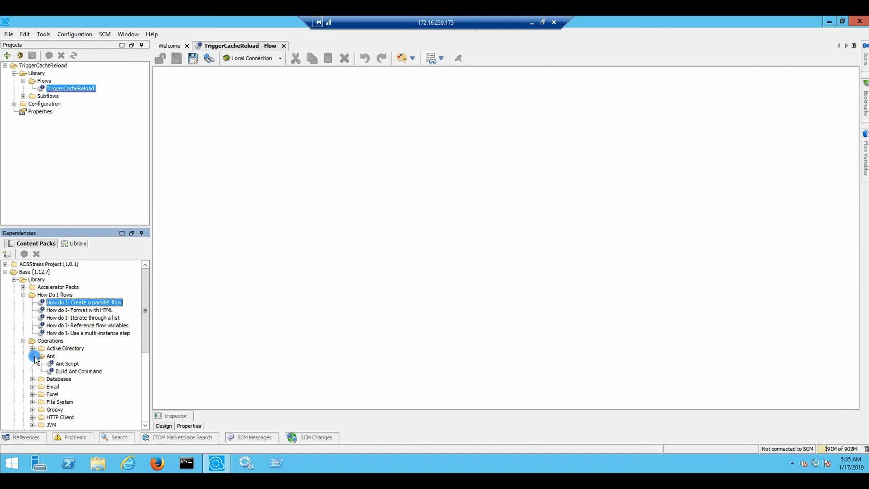
{"action": "left_click", "coordinate": [32, 386]}
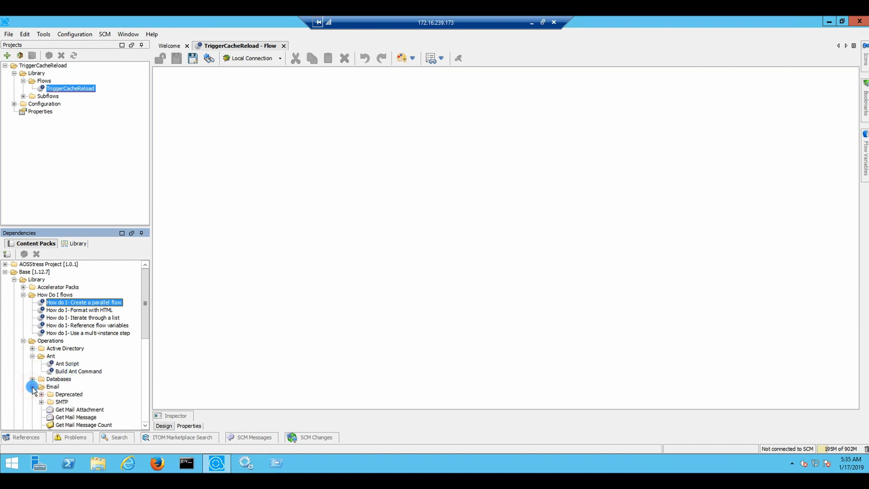
{"action": "left_click", "coordinate": [81, 409]}
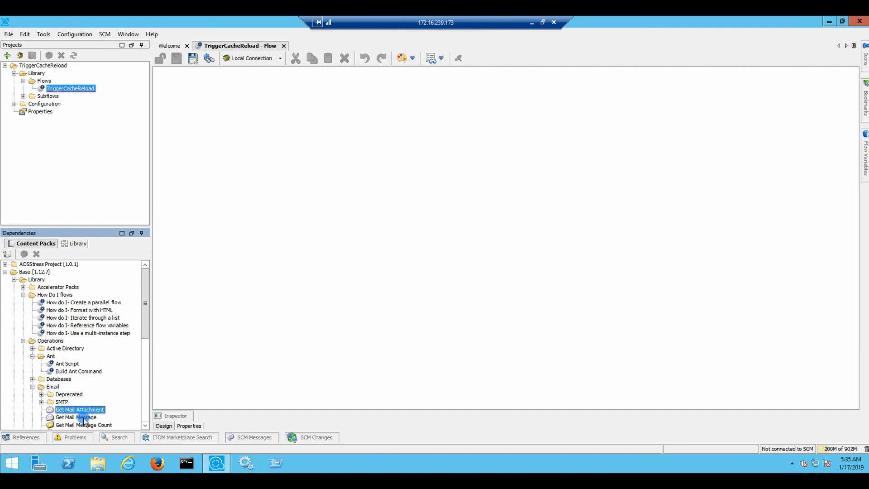
{"action": "left_click", "coordinate": [83, 417]}
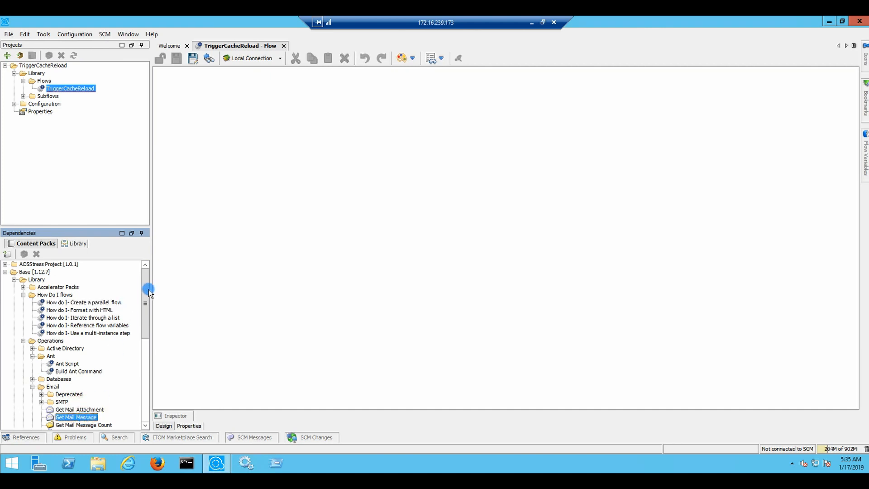
{"action": "left_click_drag", "start_coordinate": [148, 292], "coordinate": [146, 307]}
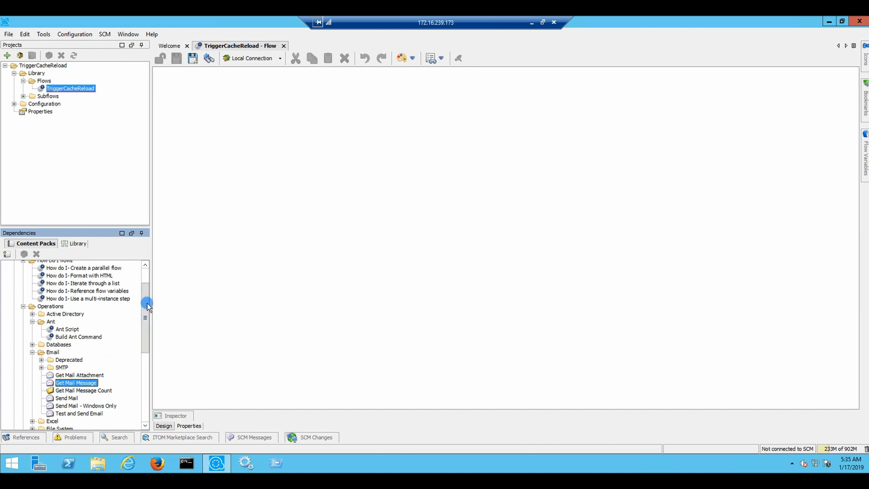
{"action": "mouse_move", "coordinate": [146, 295]}
{"action": "left_mouse_down"}
{"action": "mouse_move", "coordinate": [146, 281]}
{"action": "mouse_move", "coordinate": [147, 295]}
{"action": "left_mouse_up"}
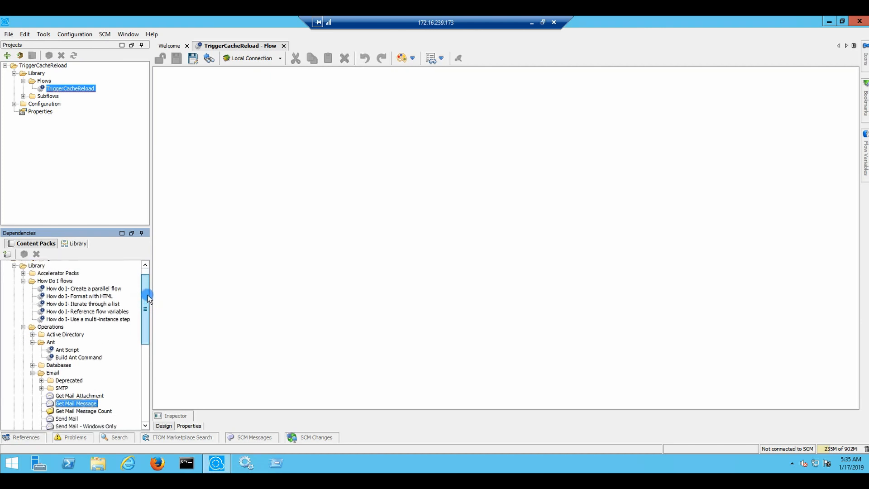
Step: Open the Ping operation from the Base content pack's Network operations and inspect its input properties
{"action": "left_click", "coordinate": [22, 280]}
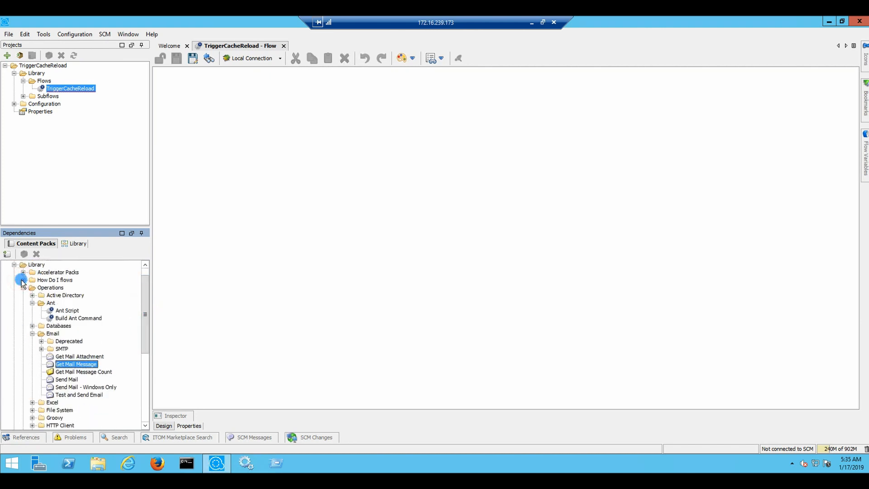
{"action": "left_click", "coordinate": [23, 287]}
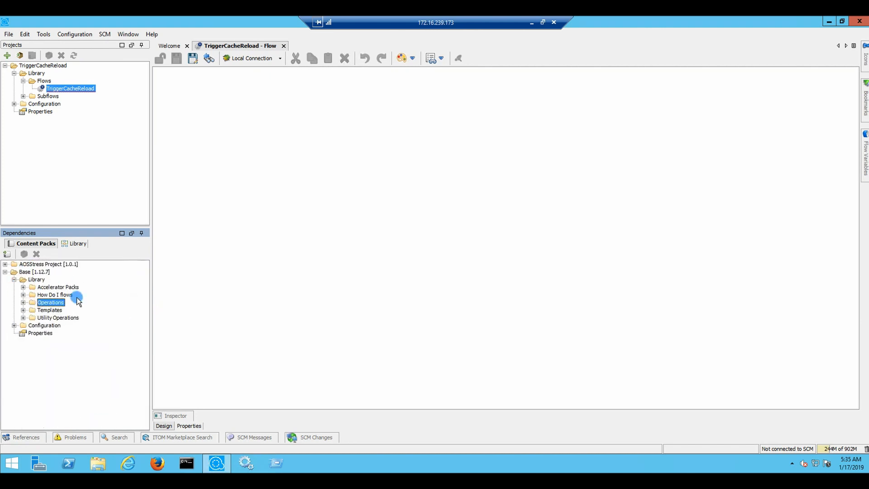
{"action": "left_click", "coordinate": [24, 302]}
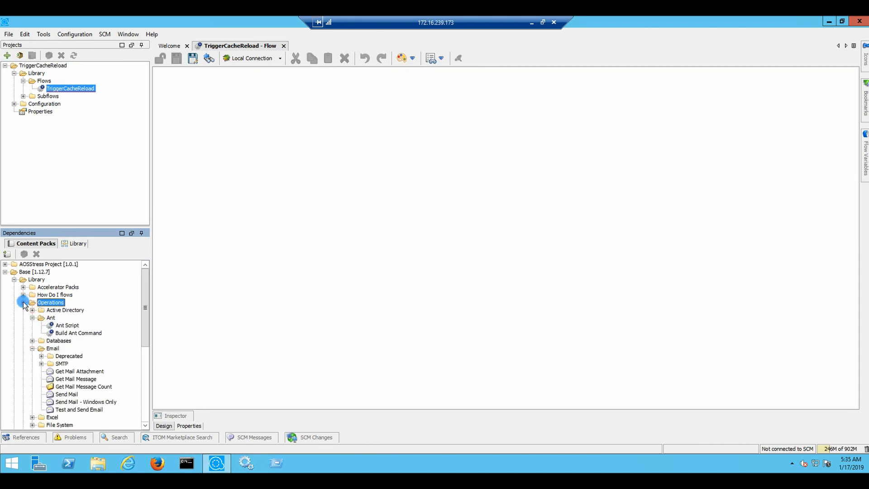
{"action": "left_click_drag", "start_coordinate": [145, 292], "coordinate": [144, 311]}
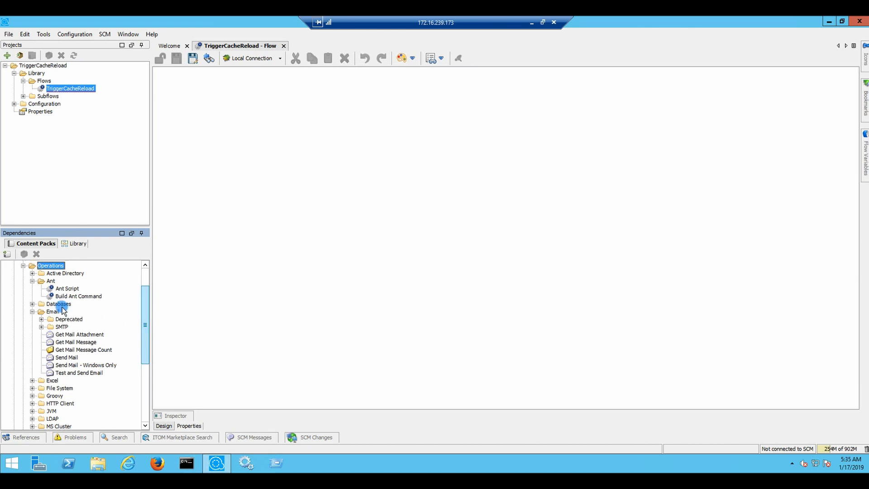
{"action": "left_click", "coordinate": [32, 312]}
{"action": "left_click_drag", "start_coordinate": [146, 313], "coordinate": [141, 320]}
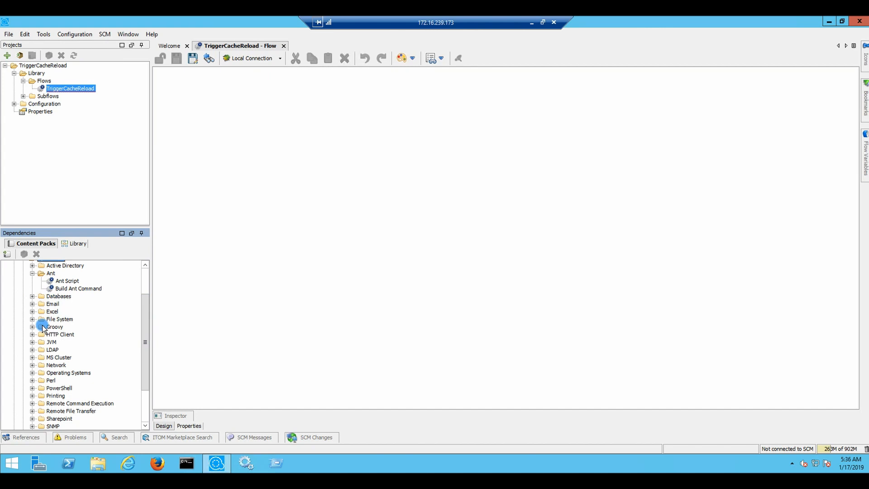
{"action": "left_click", "coordinate": [32, 366]}
{"action": "left_click_drag", "start_coordinate": [143, 335], "coordinate": [143, 351]}
{"action": "left_click", "coordinate": [64, 373]}
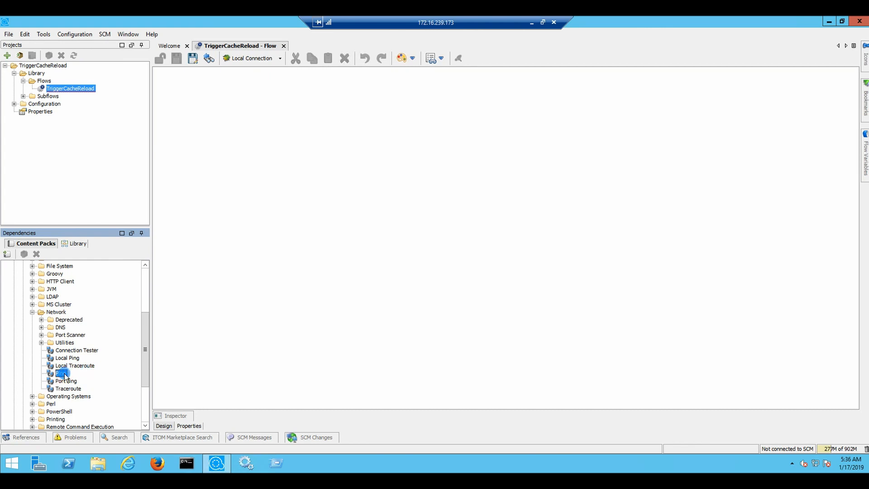
{"action": "double_click", "coordinate": [64, 373]}
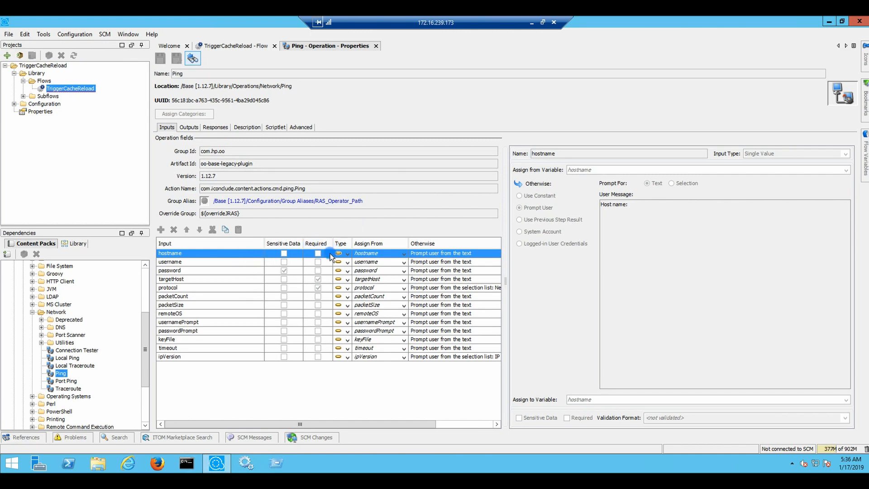
{"action": "left_click", "coordinate": [281, 269]}
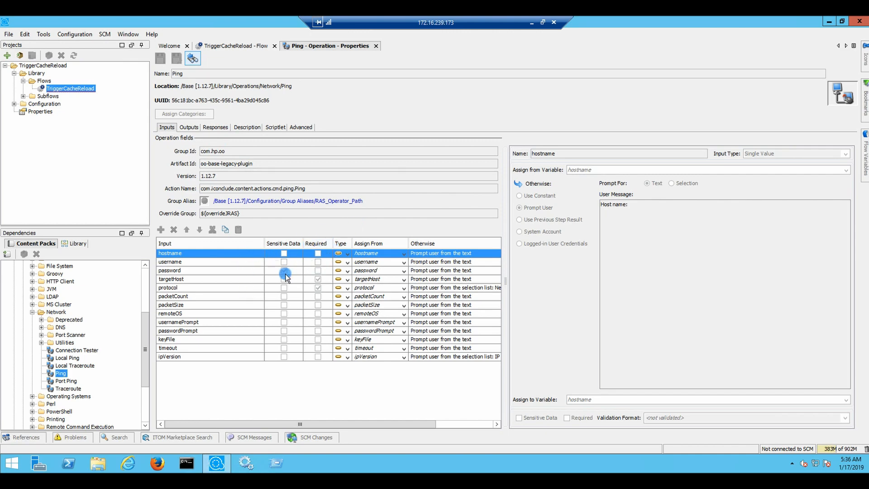
Step: Review the Ping operation's required inputs, outputs and description, and close its properties
{"action": "left_click", "coordinate": [319, 288]}
{"action": "left_click", "coordinate": [319, 280]}
{"action": "left_click", "coordinate": [194, 128]}
{"action": "left_click", "coordinate": [173, 128]}
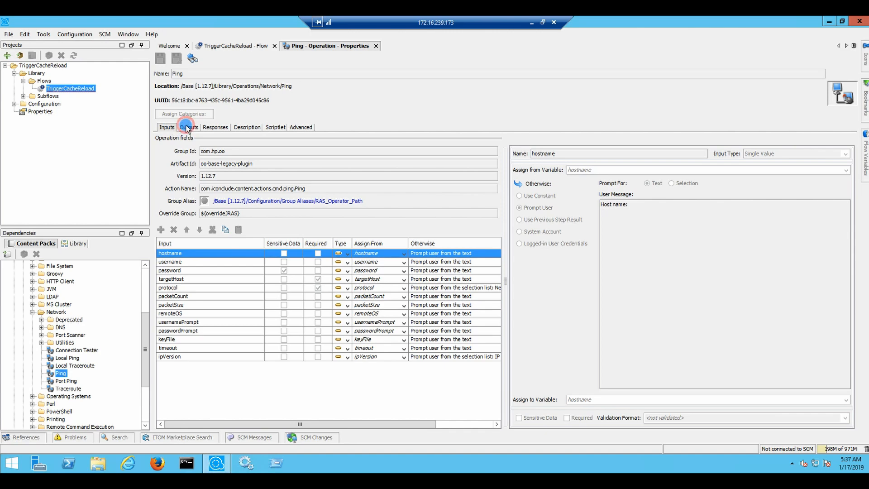
{"action": "left_click", "coordinate": [185, 127]}
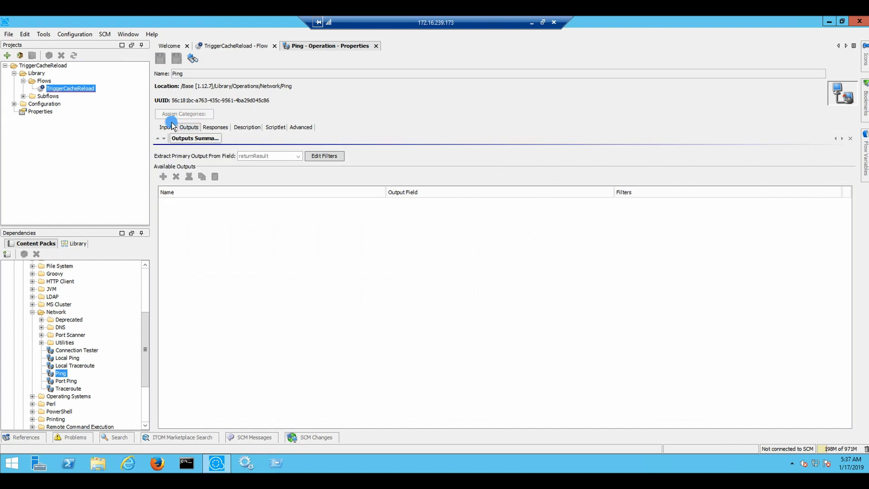
{"action": "left_click", "coordinate": [247, 127]}
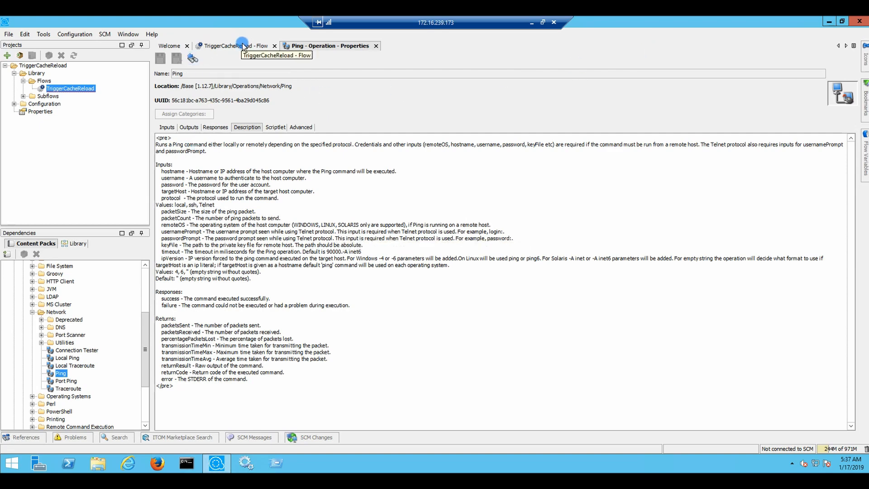
{"action": "left_click", "coordinate": [376, 46]}
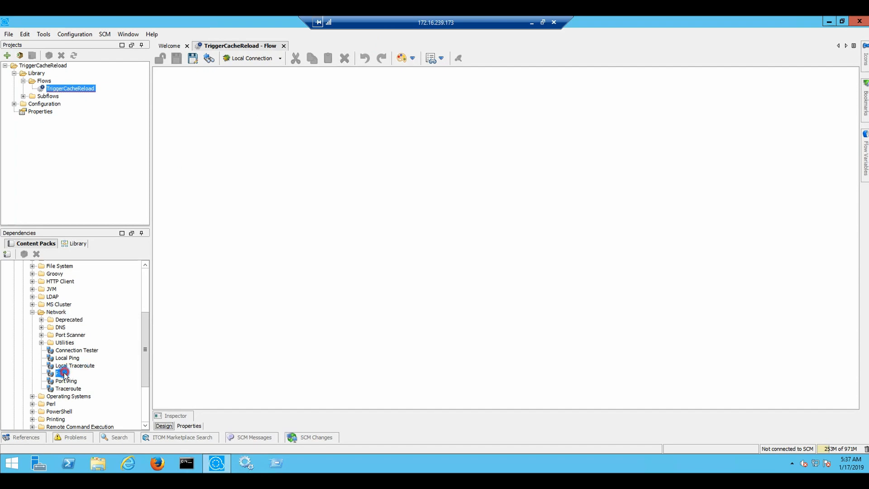
Step: Add the Ping operation as a step on the TriggerCacheReload flow's canvas and reposition it slightly higher
{"action": "left_click_drag", "start_coordinate": [61, 373], "coordinate": [210, 216]}
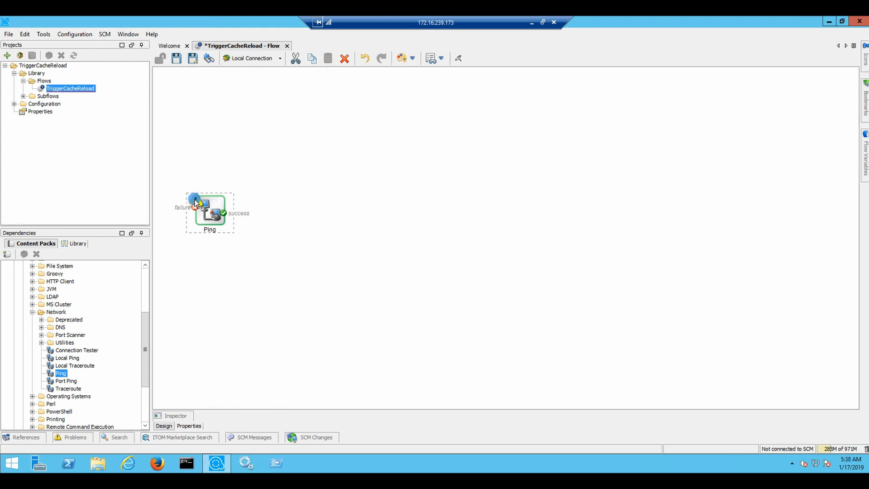
{"action": "mouse_move", "coordinate": [196, 202]}
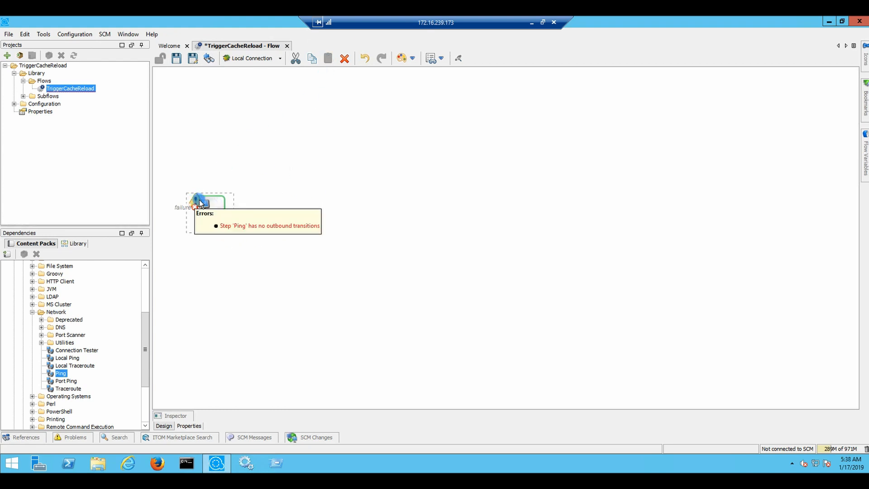
{"action": "left_click", "coordinate": [327, 172]}
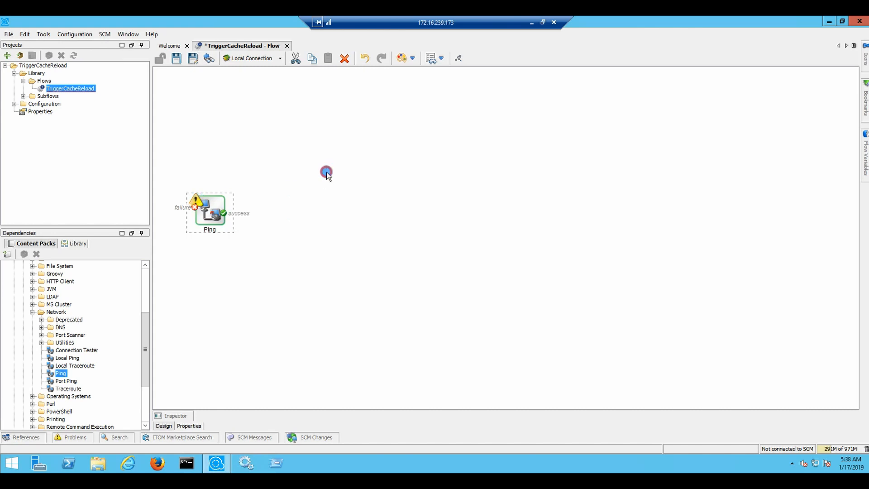
{"action": "left_click_drag", "start_coordinate": [215, 202], "coordinate": [265, 172]}
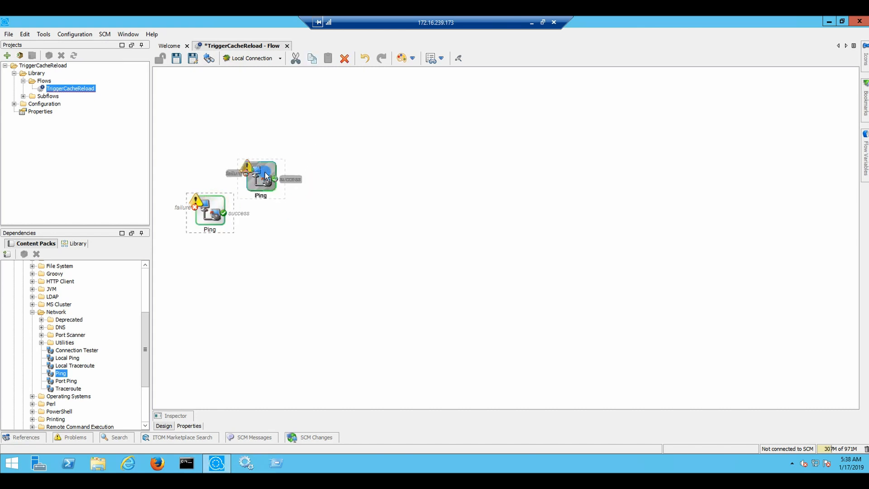
Step: Add a Resolved : success return step, switch Ping to a single response, and connect its done response to the return step
{"action": "left_click", "coordinate": [415, 59]}
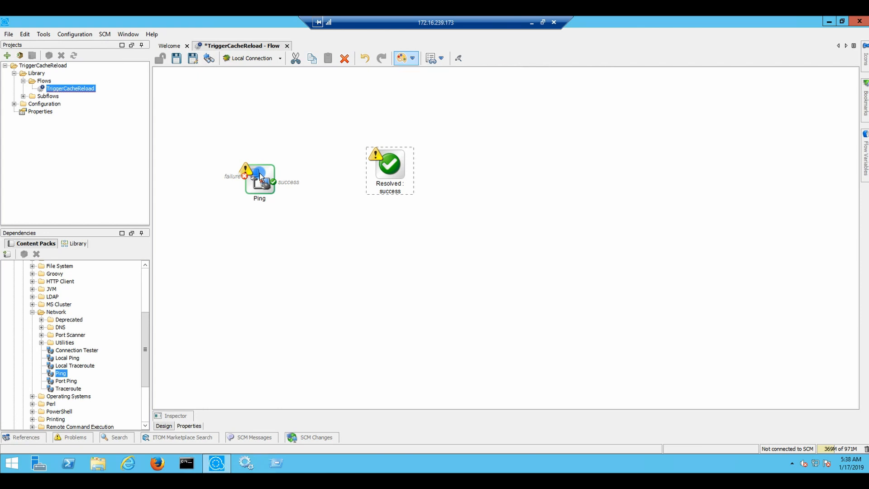
{"action": "right_click", "coordinate": [260, 174]}
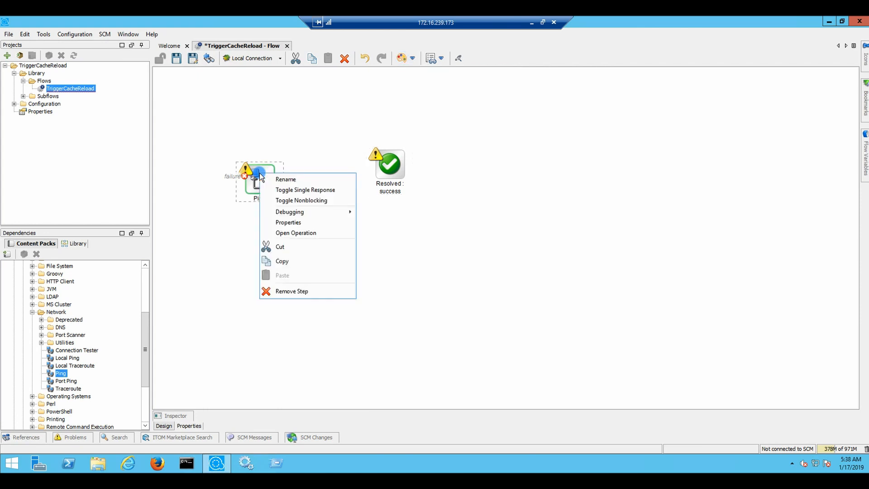
{"action": "left_click", "coordinate": [304, 191]}
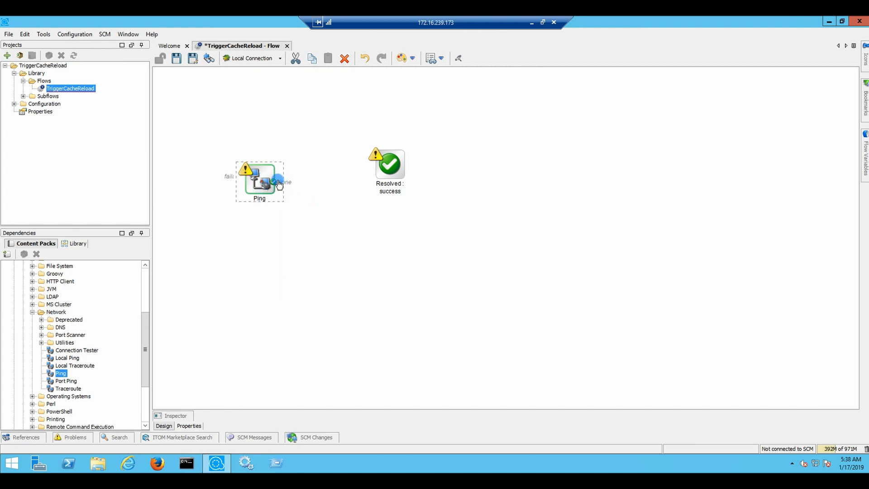
{"action": "left_click_drag", "start_coordinate": [276, 184], "coordinate": [380, 170]}
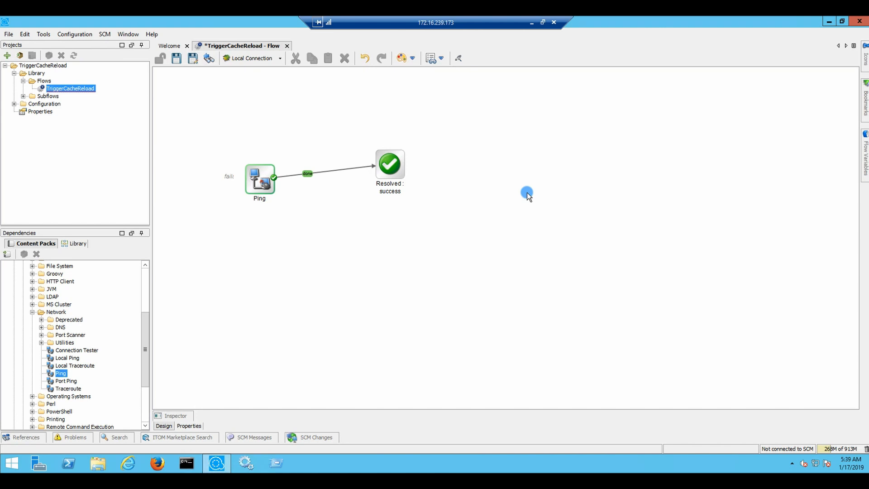
Step: Compare the Ping step's inputs in the Inspector with the inputs defined in the TriggerCacheReload flow's own properties
{"action": "left_click", "coordinate": [483, 196]}
{"action": "left_click", "coordinate": [262, 184]}
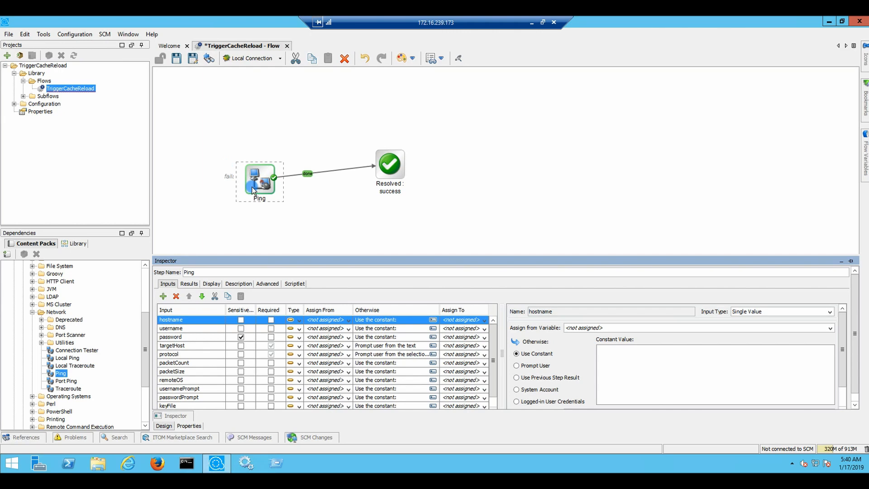
{"action": "left_click", "coordinate": [187, 426]}
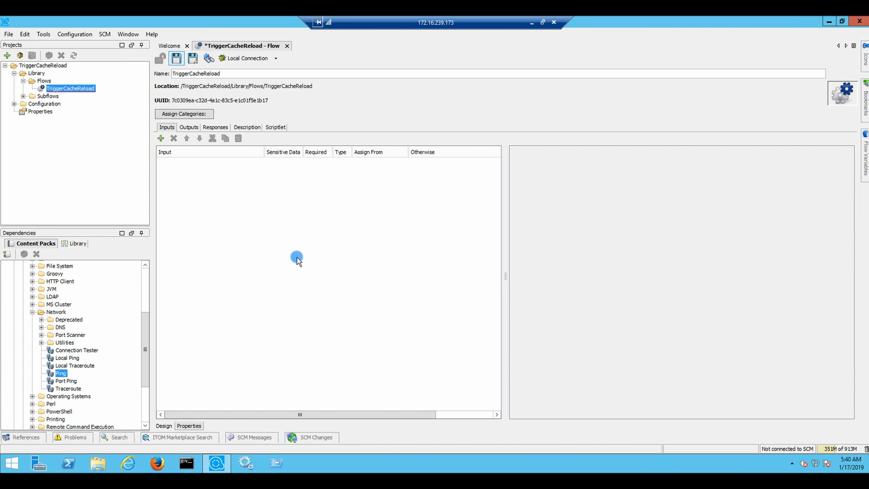
{"action": "left_click", "coordinate": [63, 90]}
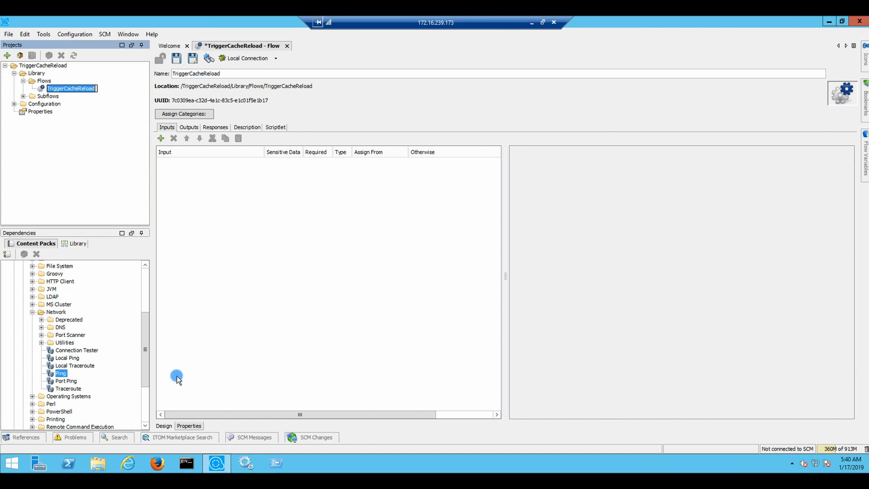
{"action": "left_click", "coordinate": [164, 425]}
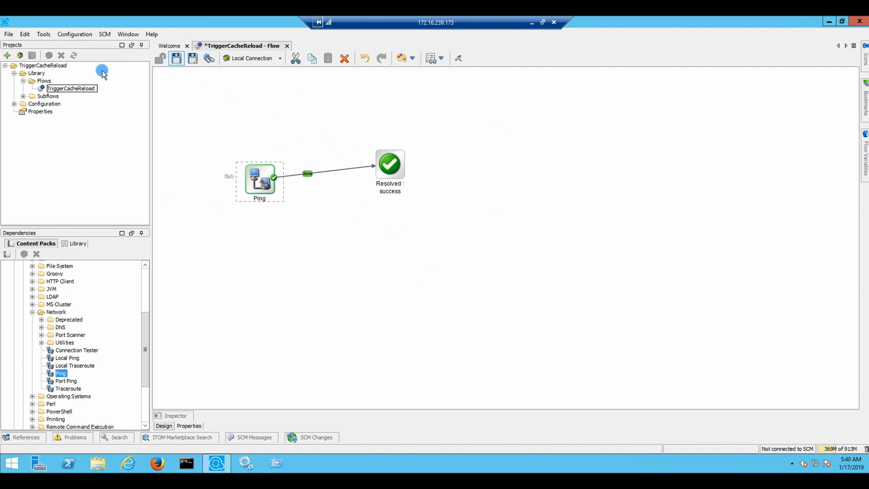
{"action": "left_click", "coordinate": [189, 425]}
{"action": "left_click", "coordinate": [168, 426]}
{"action": "double_click", "coordinate": [256, 181]}
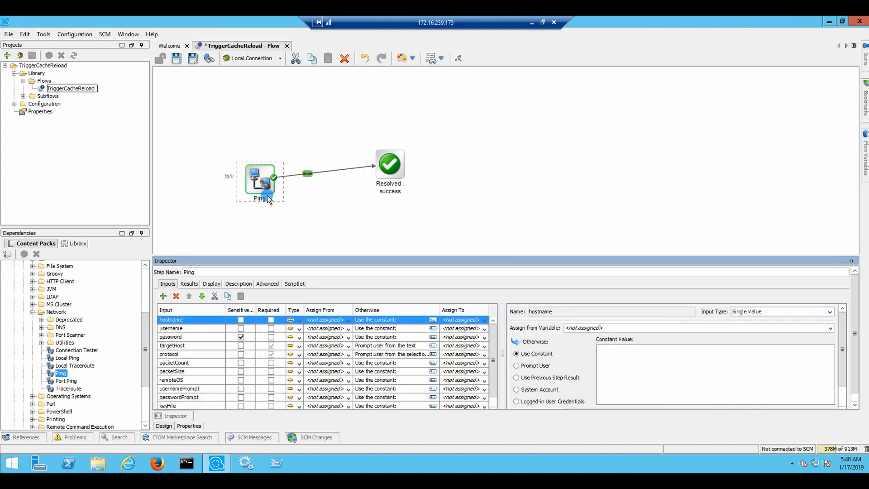
{"action": "left_click", "coordinate": [194, 426]}
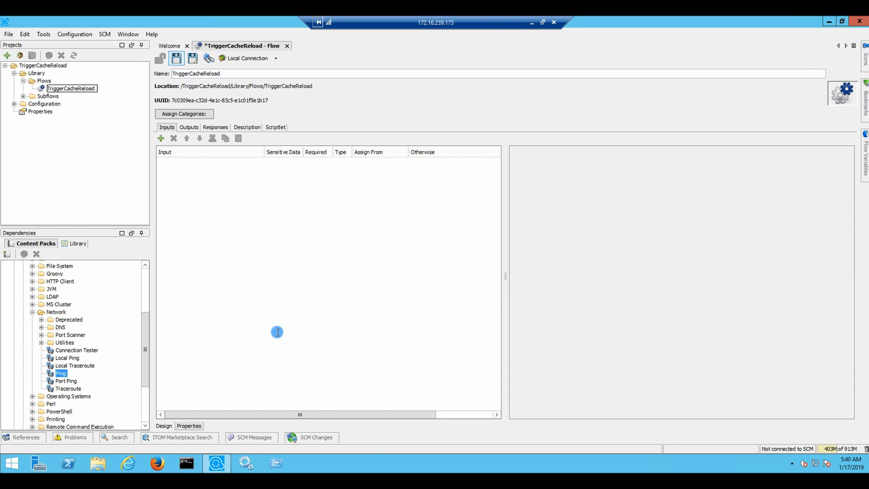
{"action": "left_click", "coordinate": [168, 426]}
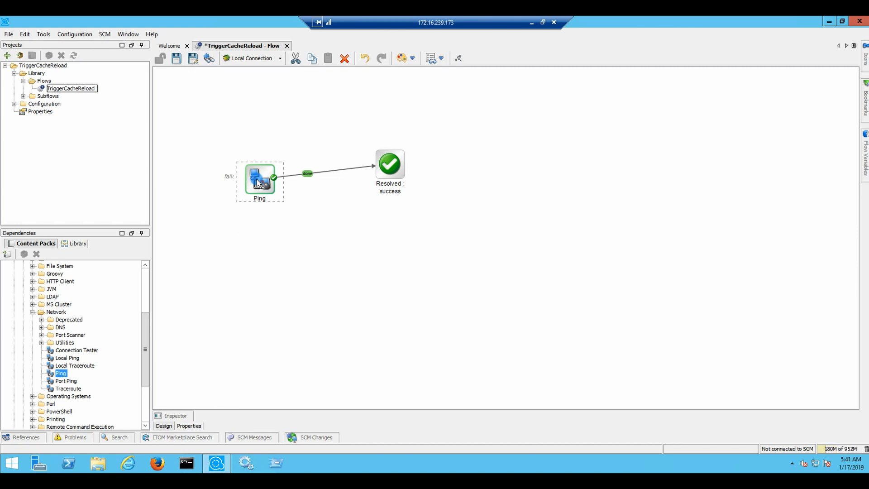
Step: Add an input named Hostname to the TriggerCacheReload flow's properties
{"action": "left_click", "coordinate": [186, 426]}
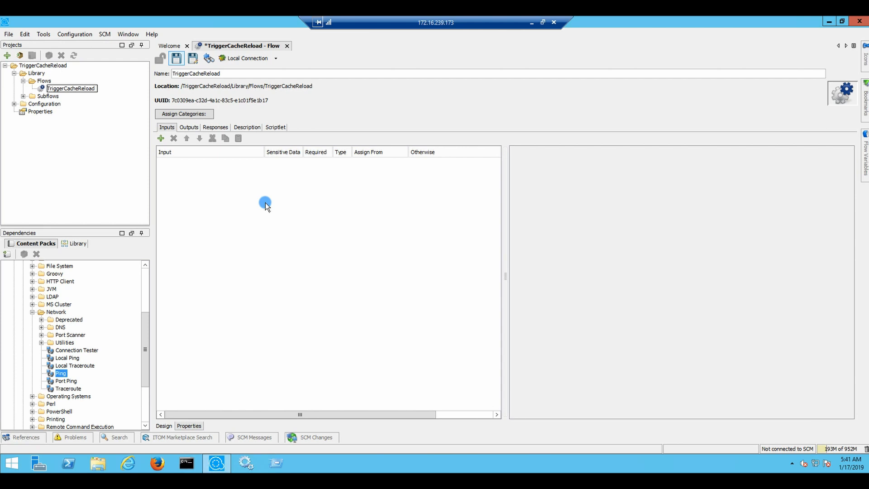
{"action": "left_click", "coordinate": [161, 138]}
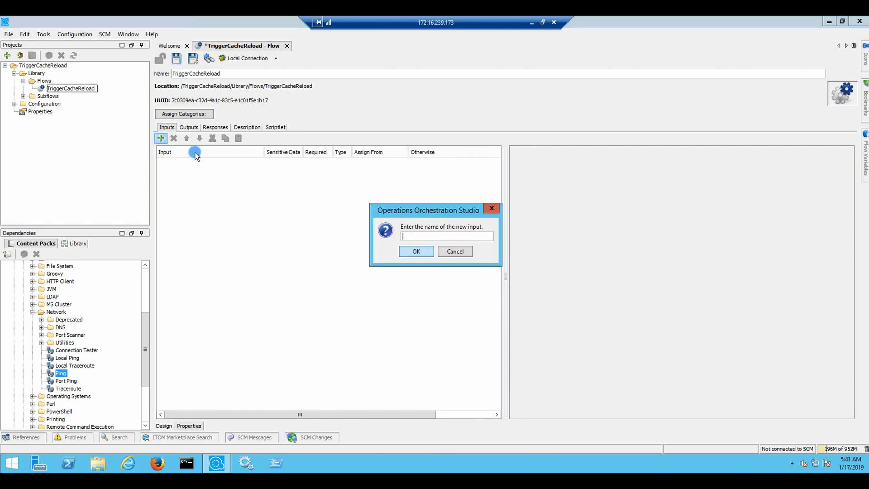
{"action": "type", "text": "Hostname"}
{"action": "key", "text": "Return"}
{"action": "right_click", "coordinate": [253, 183]}
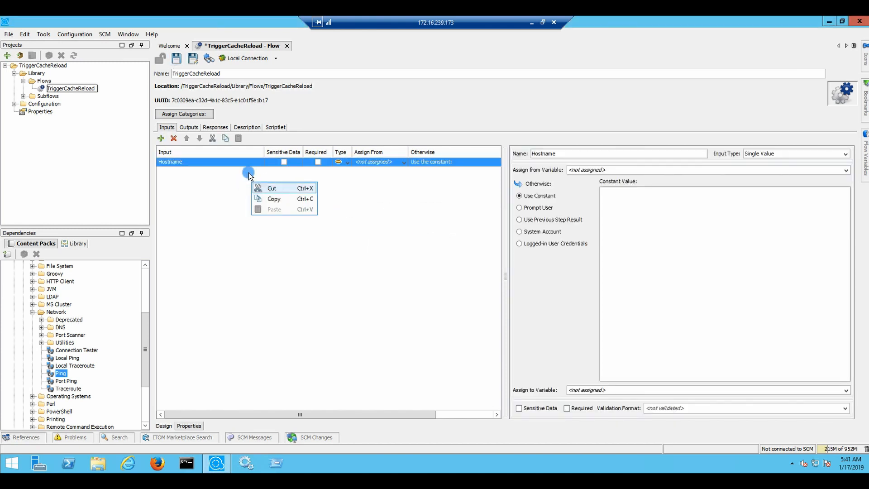
{"action": "left_click", "coordinate": [161, 138]}
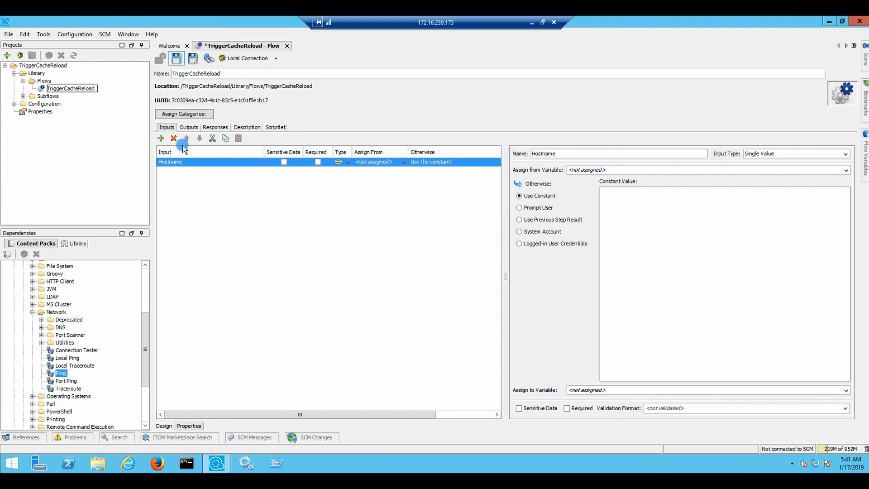
Step: Add two flow inputs named Username and Password below Hostname
{"action": "left_click", "coordinate": [160, 138]}
{"action": "type", "text": "username"}
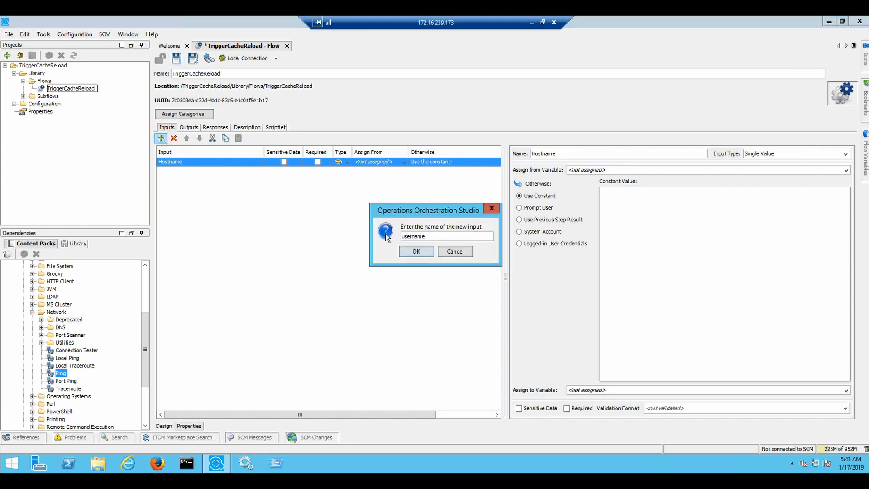
{"action": "left_click_drag", "start_coordinate": [406, 237], "coordinate": [398, 242]}
{"action": "type", "text": "U"}
{"action": "left_click", "coordinate": [414, 253]}
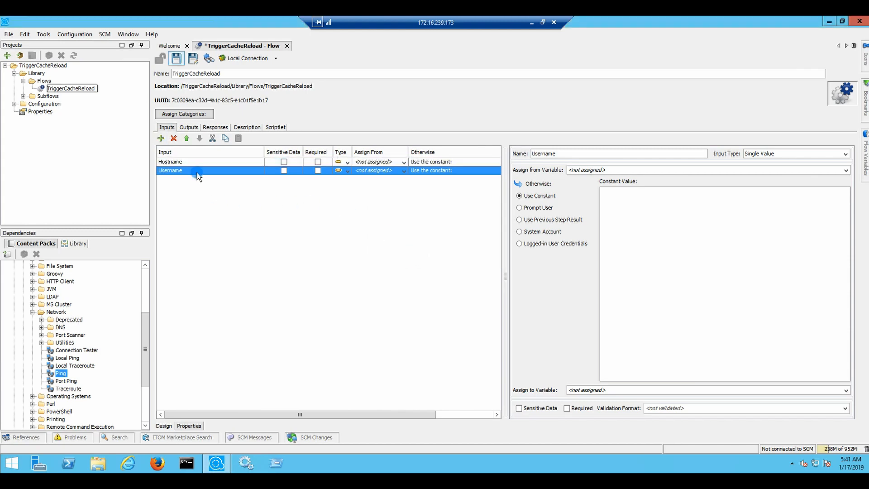
{"action": "left_click", "coordinate": [161, 138]}
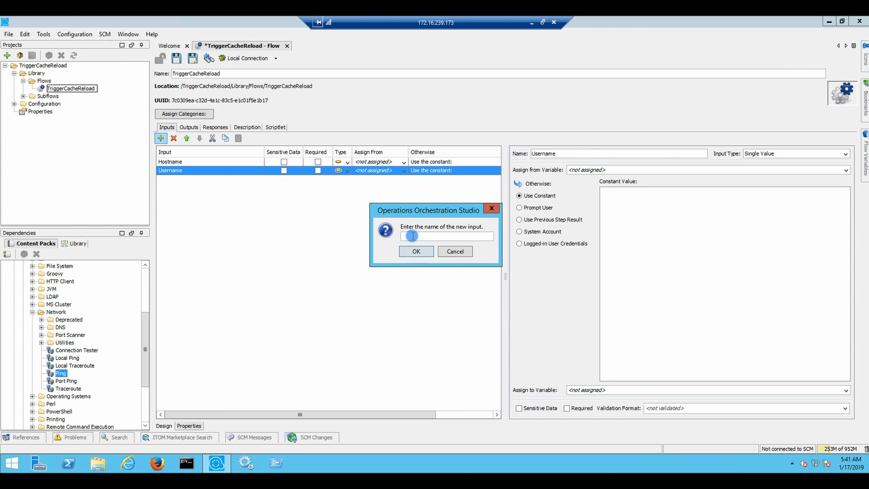
{"action": "type", "text": "Password"}
{"action": "left_click", "coordinate": [415, 252]}
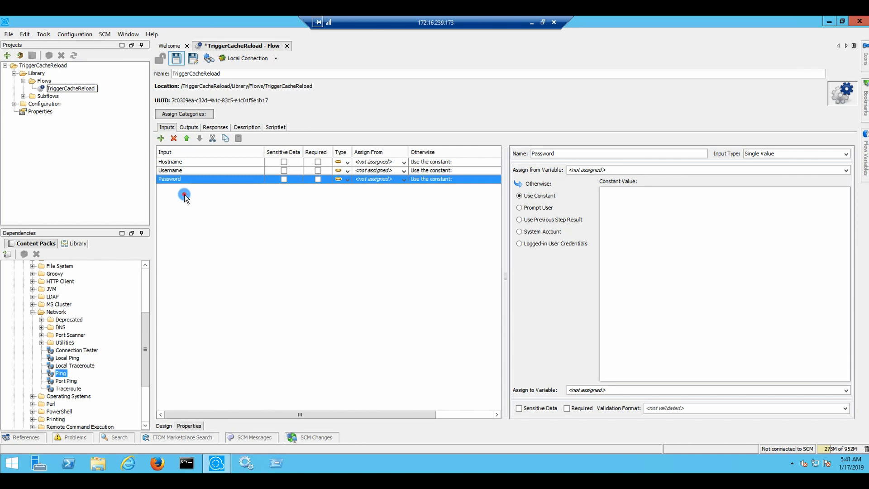
Step: Add a fourth flow input named Path
{"action": "left_click", "coordinate": [161, 138]}
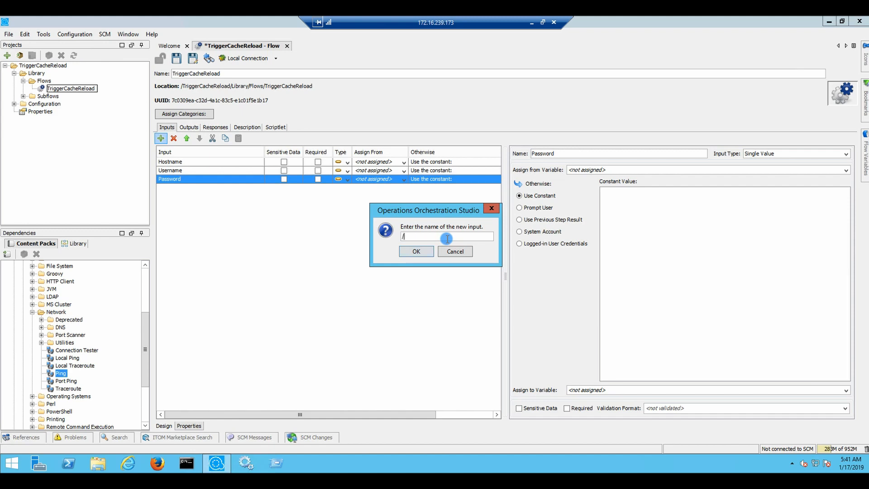
{"action": "type", "text": "/opt"}
{"action": "key", "text": "BackSpace"}
{"action": "key", "text": "BackSpace"}
{"action": "key", "text": "BackSpace"}
{"action": "key", "text": "BackSpace"}
{"action": "type", "text": "Path"}
{"action": "left_click", "coordinate": [414, 251]}
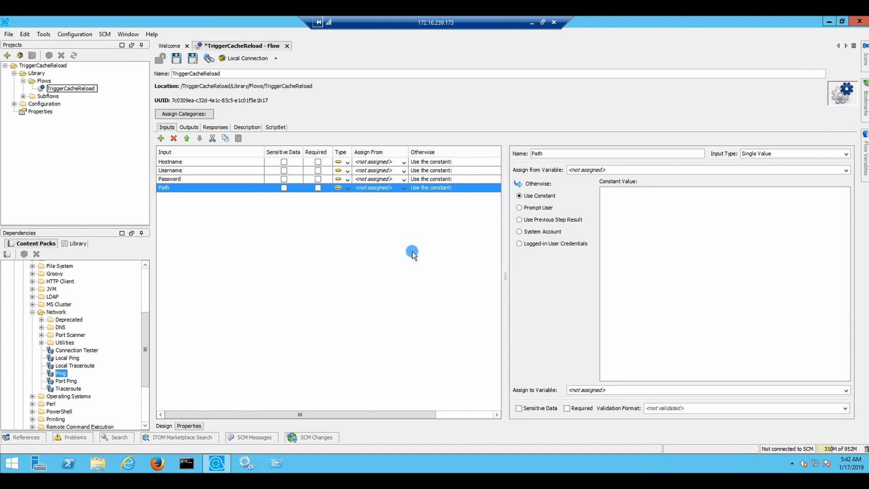
Step: Set the Path input's constant value to /opt/topcat
{"action": "left_click", "coordinate": [290, 414]}
{"action": "left_click_drag", "start_coordinate": [316, 417], "coordinate": [401, 418]}
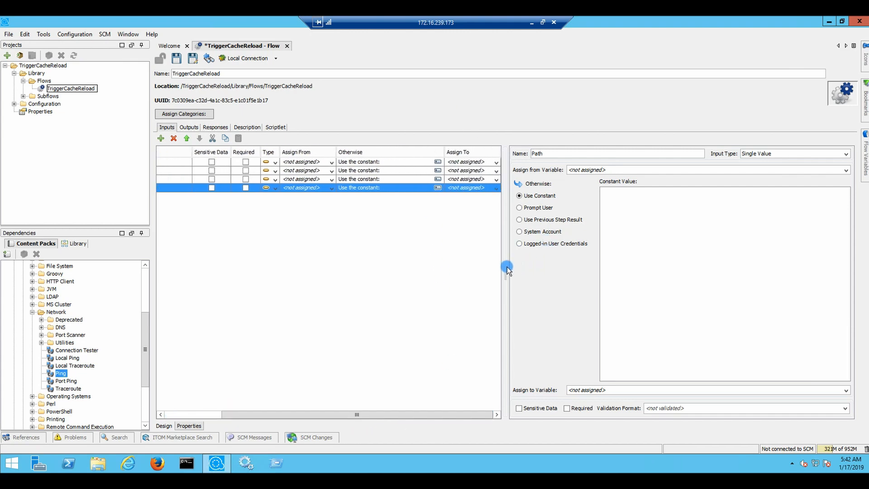
{"action": "left_click_drag", "start_coordinate": [506, 272], "coordinate": [644, 272]}
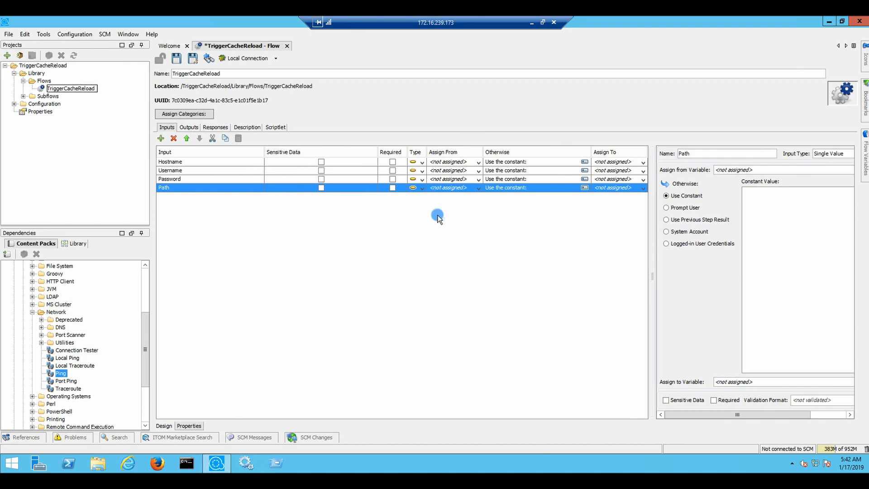
{"action": "left_click", "coordinate": [199, 161]}
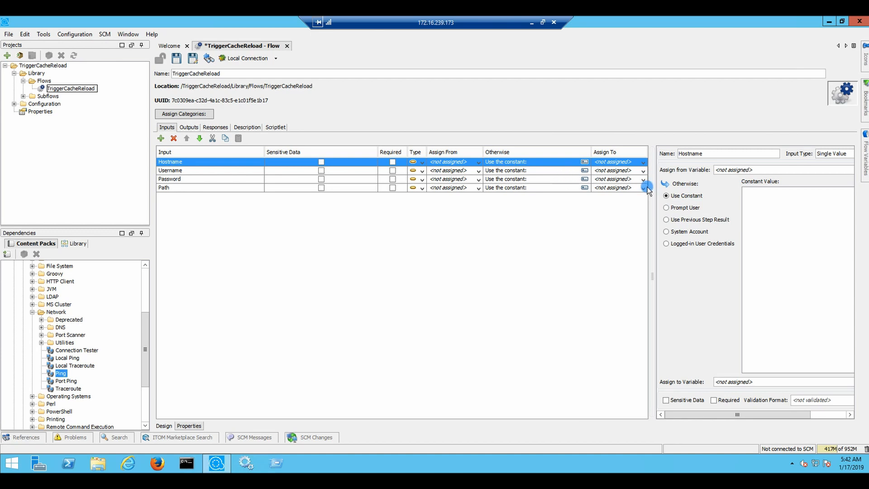
{"action": "left_click", "coordinate": [498, 188]}
{"action": "left_click", "coordinate": [754, 206]}
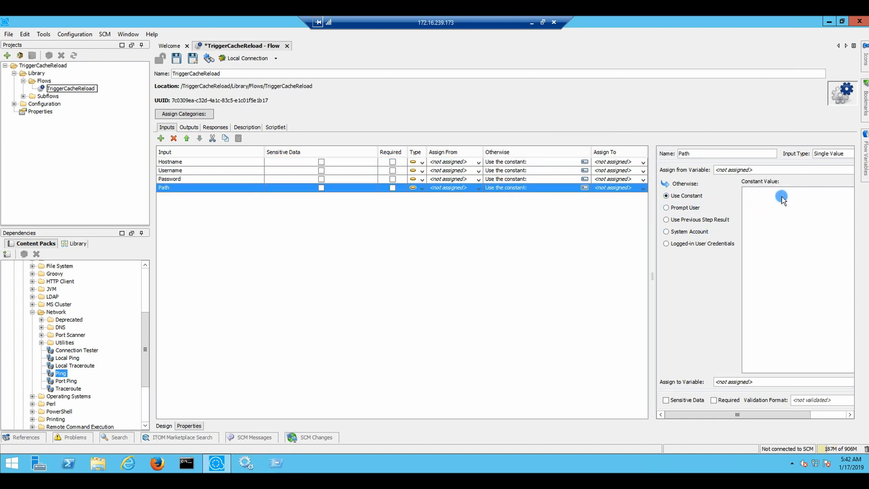
{"action": "type", "text": "/opt/topcat"}
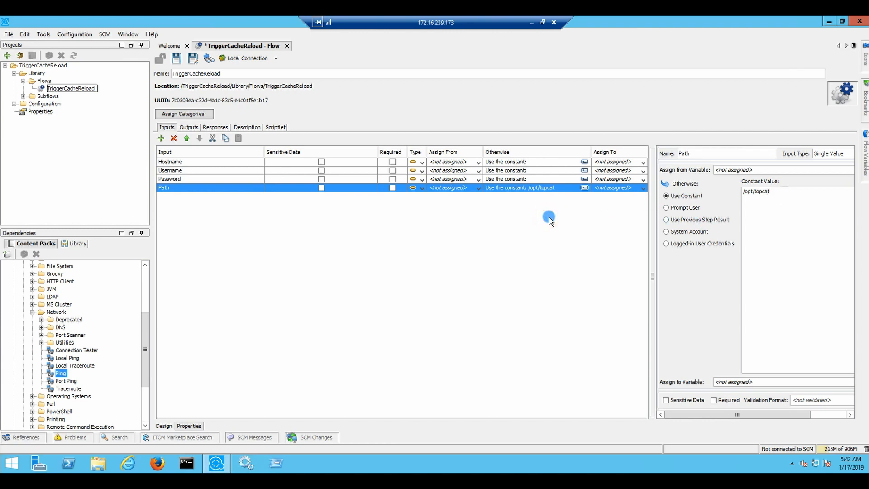
Step: Give the Hostname flow input the constant value aos3
{"action": "left_click", "coordinate": [461, 162]}
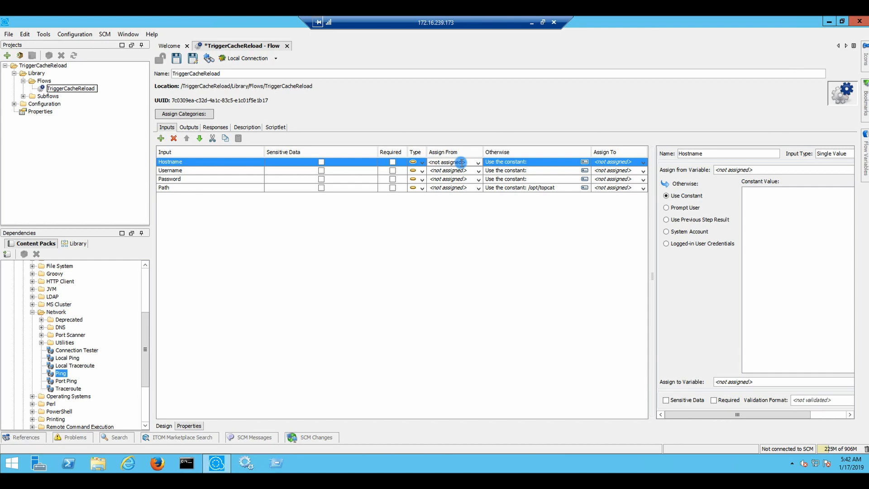
{"action": "left_click", "coordinate": [479, 204]}
{"action": "left_click", "coordinate": [688, 208]}
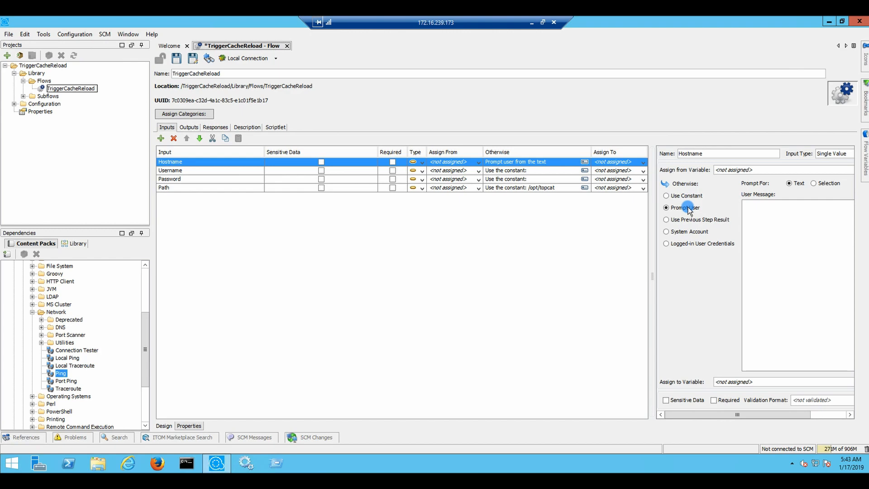
{"action": "left_click", "coordinate": [689, 197]}
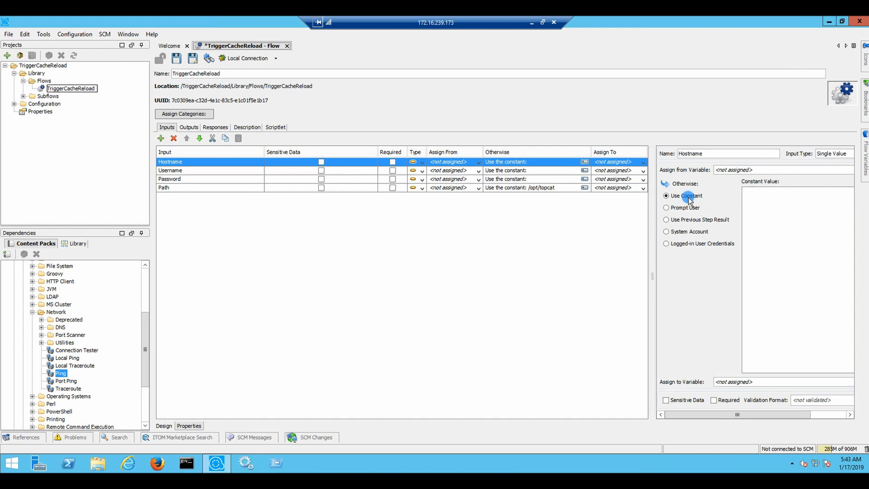
{"action": "left_click", "coordinate": [763, 197]}
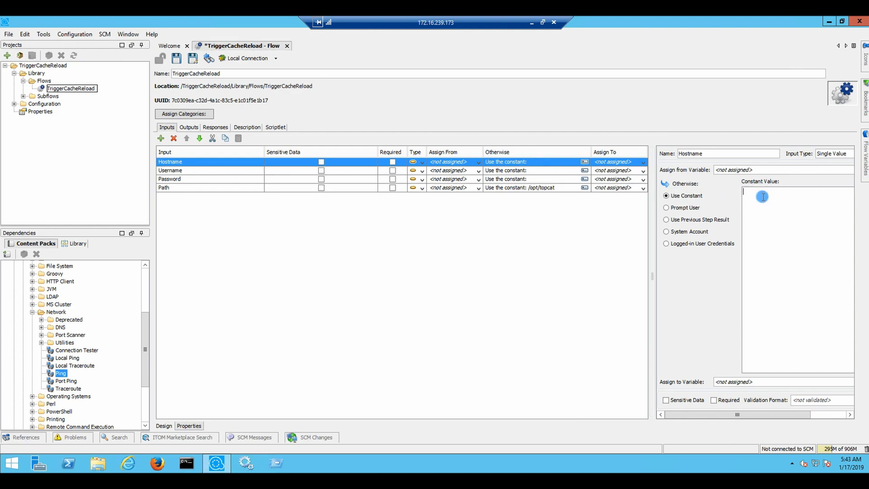
{"action": "type", "text": "aos1"}
{"action": "key", "text": "BackSpace"}
{"action": "type", "text": "3"}
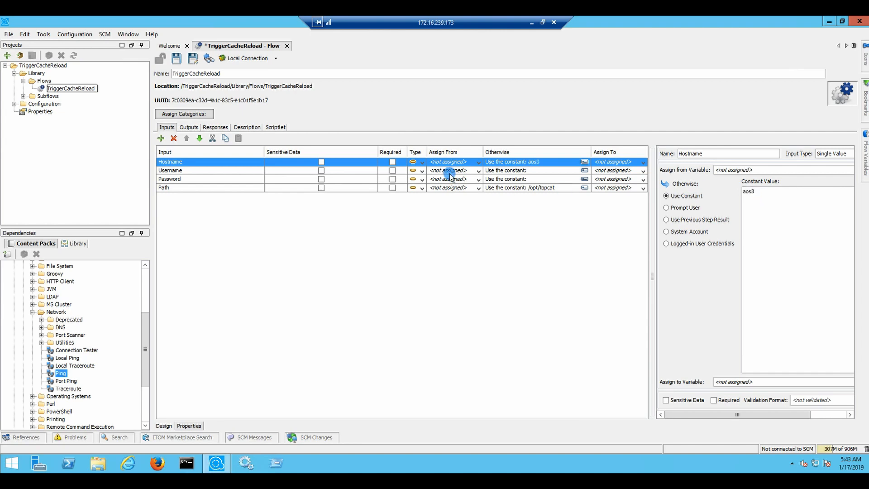
Step: Give the Username flow input the constant value root
{"action": "left_click", "coordinate": [498, 173]}
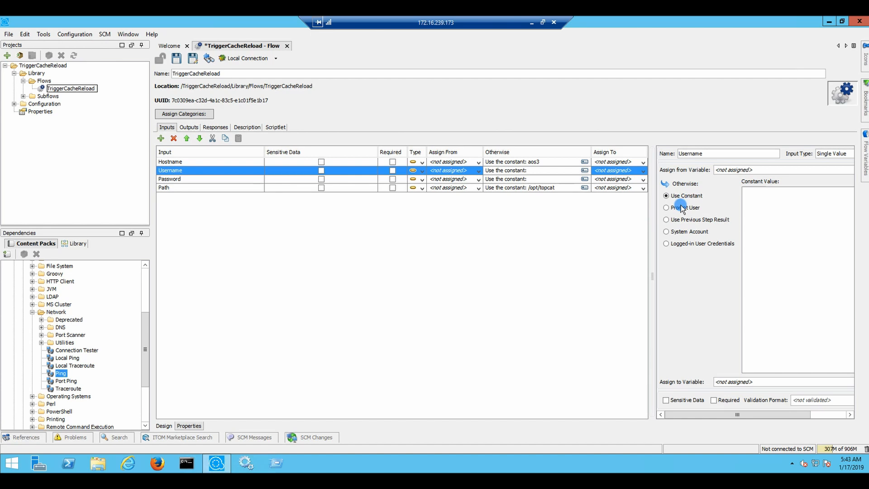
{"action": "left_click", "coordinate": [759, 205]}
{"action": "type", "text": "root"}
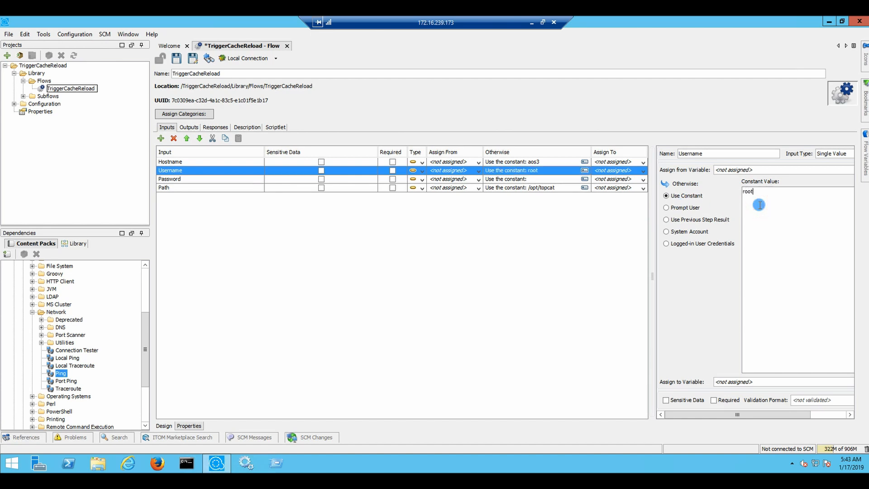
Step: Mark the Password flow input as sensitive data and assign the account password, with its confirmation, as its constant value
{"action": "left_click", "coordinate": [549, 181]}
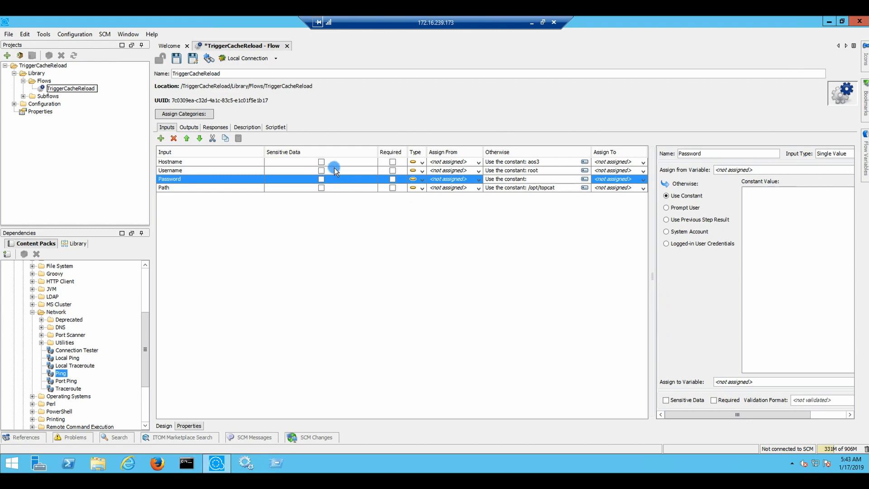
{"action": "left_click", "coordinate": [319, 179]}
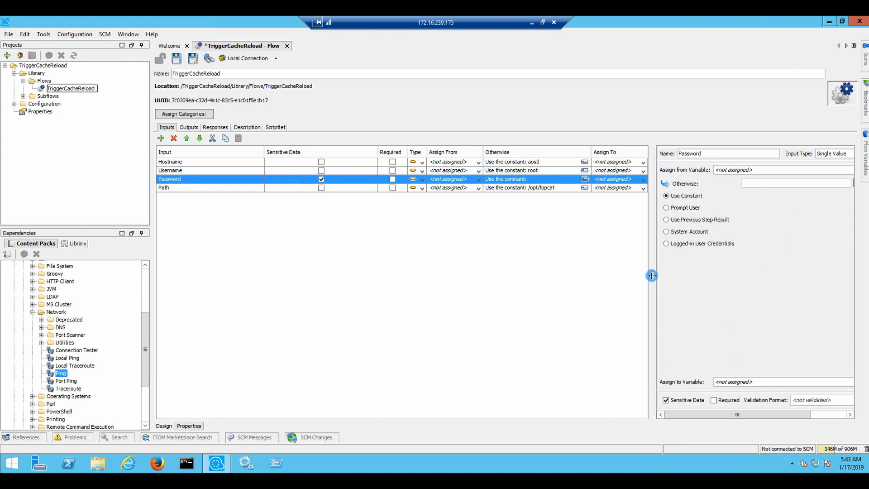
{"action": "left_click_drag", "start_coordinate": [652, 277], "coordinate": [629, 278]}
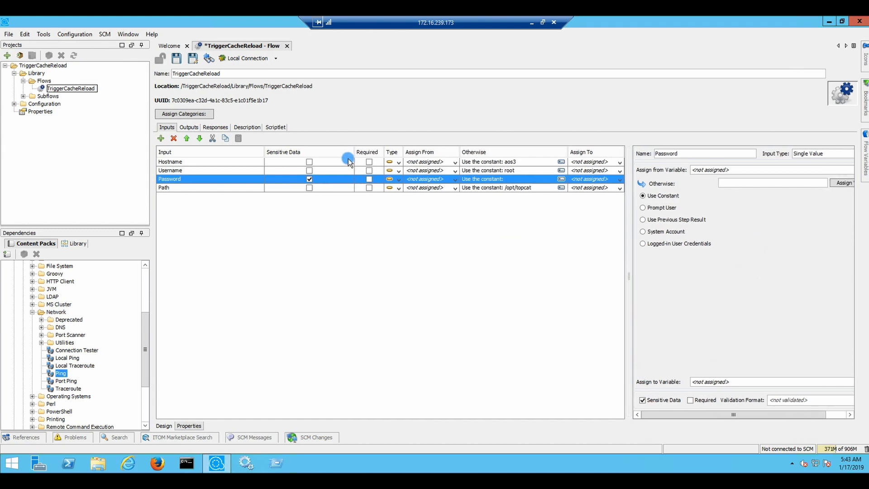
{"action": "left_click_drag", "start_coordinate": [355, 152], "coordinate": [304, 152]}
{"action": "left_click_drag", "start_coordinate": [561, 153], "coordinate": [522, 151]}
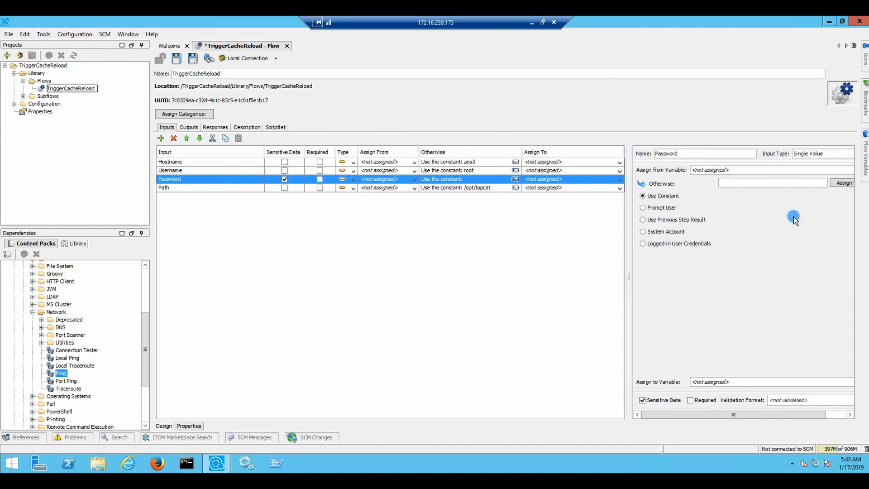
{"action": "left_click_drag", "start_coordinate": [629, 274], "coordinate": [614, 275]}
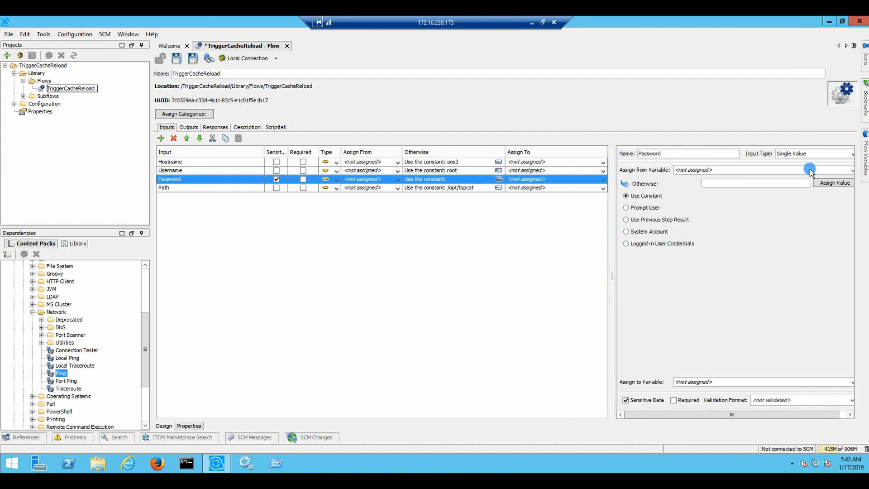
{"action": "left_click", "coordinate": [838, 184]}
{"action": "left_click", "coordinate": [767, 172]}
{"action": "type", "text": "•••••••"}
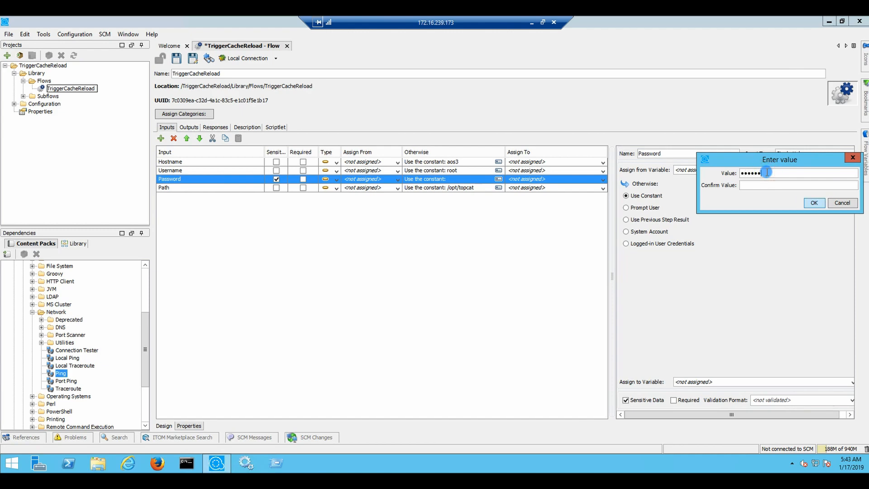
{"action": "key", "text": "Tab"}
{"action": "type", "text": "•••••••"}
{"action": "left_click", "coordinate": [814, 203]}
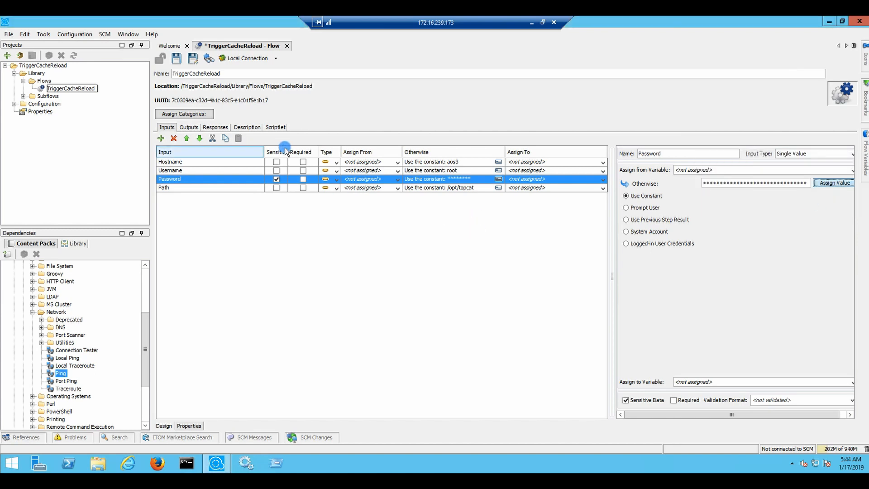
Step: Make the Hostname, Username and Password flow inputs required
{"action": "left_click", "coordinate": [304, 162]}
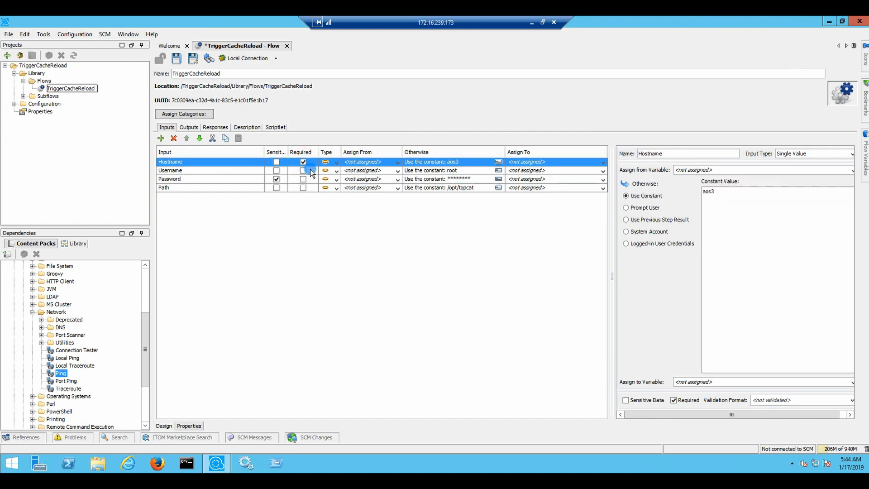
{"action": "left_click", "coordinate": [303, 171]}
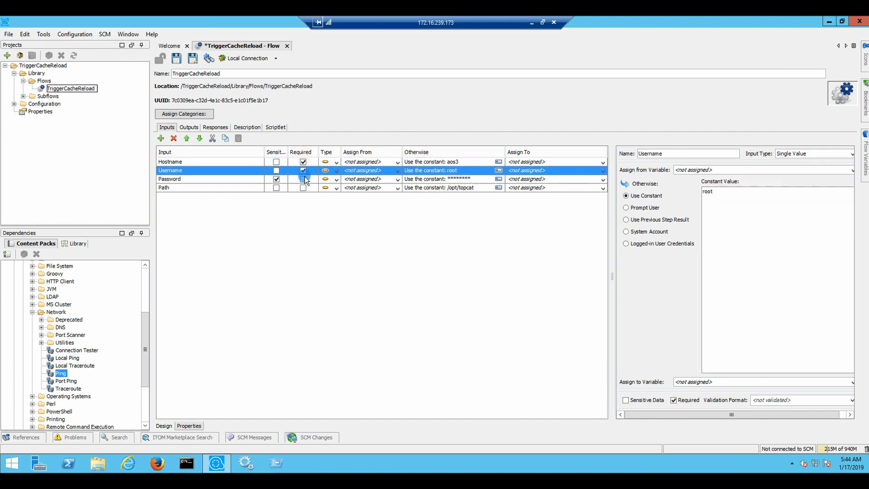
{"action": "left_click", "coordinate": [303, 179]}
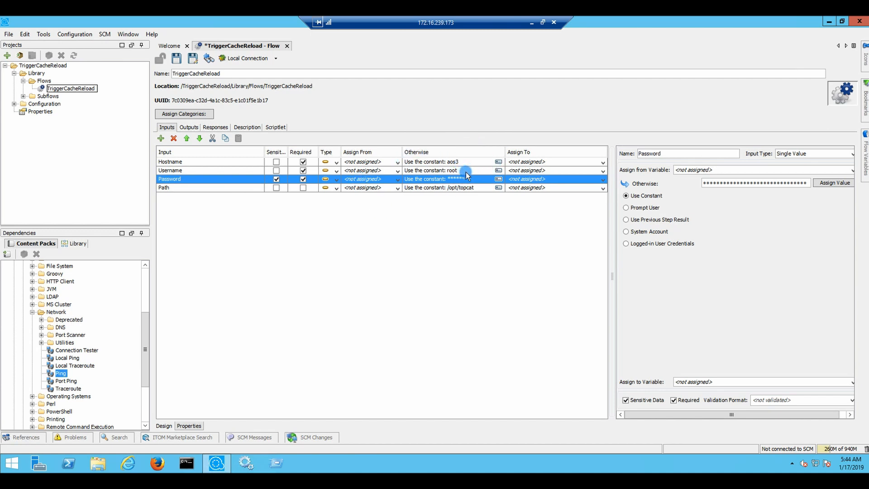
Step: Assign the Hostname, Username, Password and Path inputs each to their default flow variable of the same name
{"action": "left_click", "coordinate": [602, 162]}
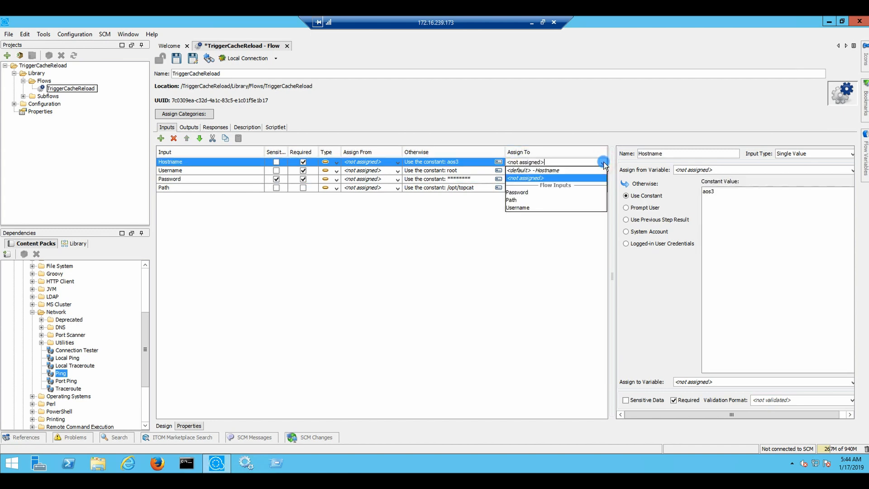
{"action": "left_click", "coordinate": [548, 170]}
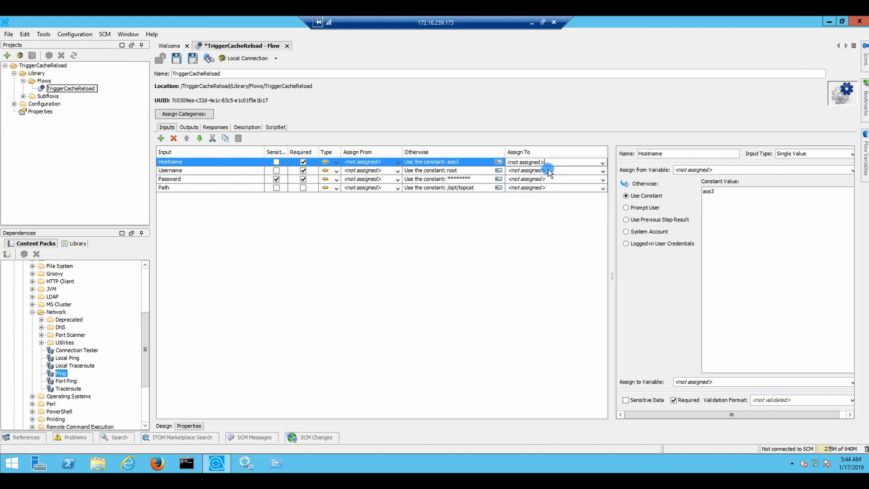
{"action": "left_click", "coordinate": [606, 171]}
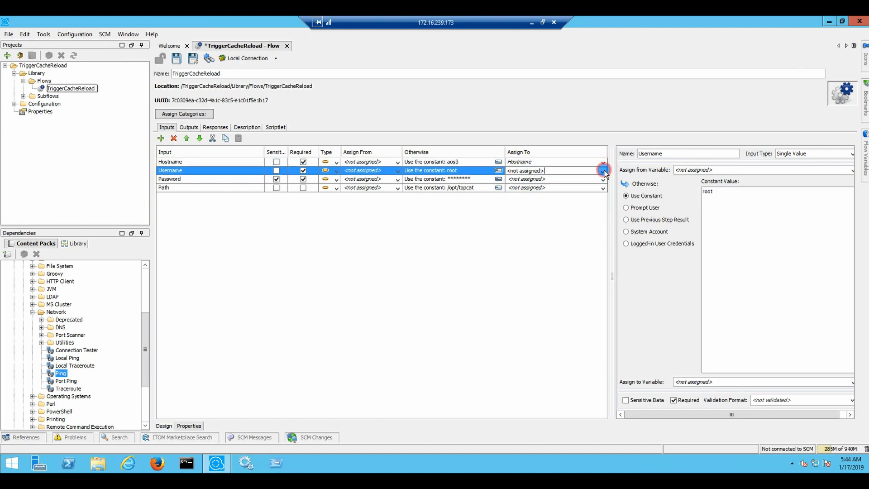
{"action": "left_click", "coordinate": [605, 171]}
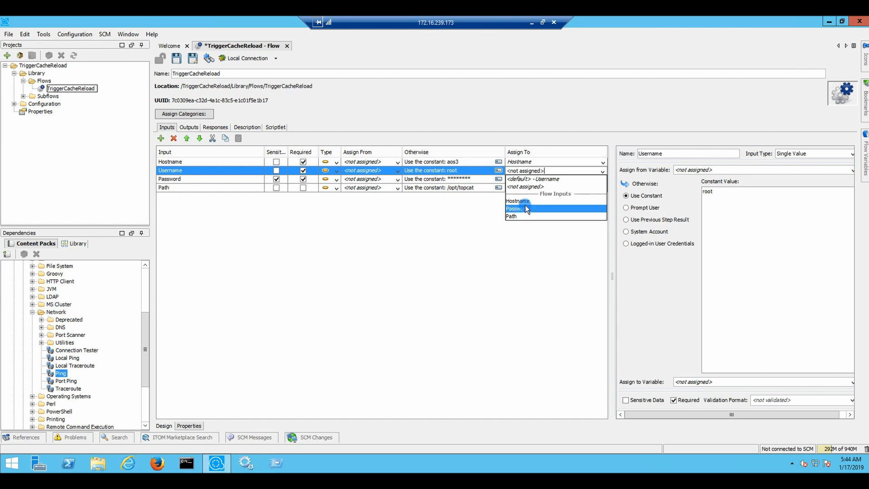
{"action": "left_click", "coordinate": [543, 180]}
{"action": "left_click", "coordinate": [605, 180]}
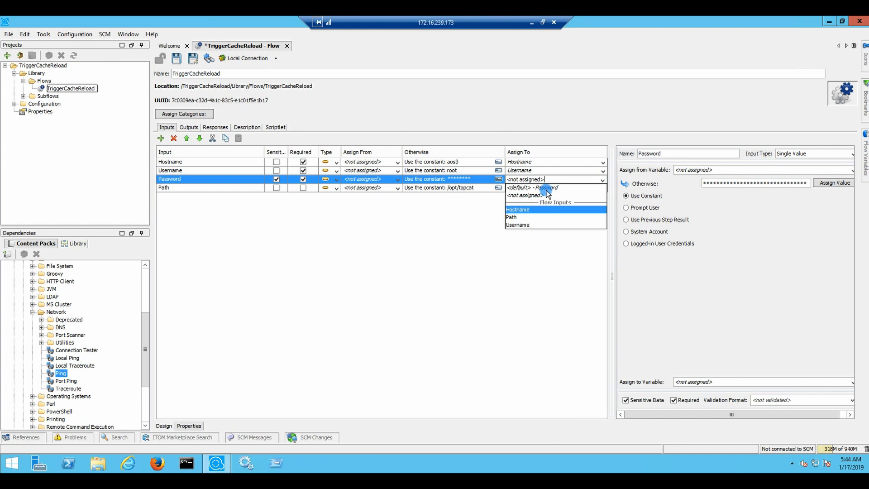
{"action": "left_click", "coordinate": [584, 188]}
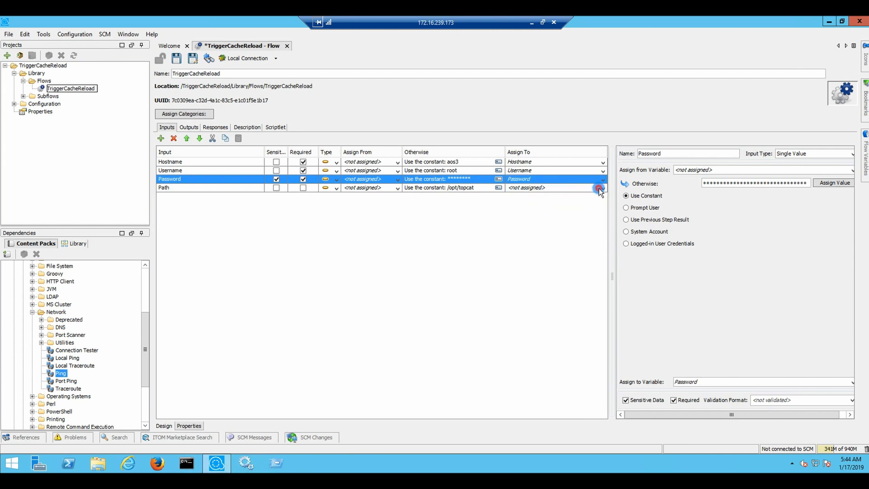
{"action": "left_click", "coordinate": [599, 188]}
{"action": "left_click", "coordinate": [543, 197]}
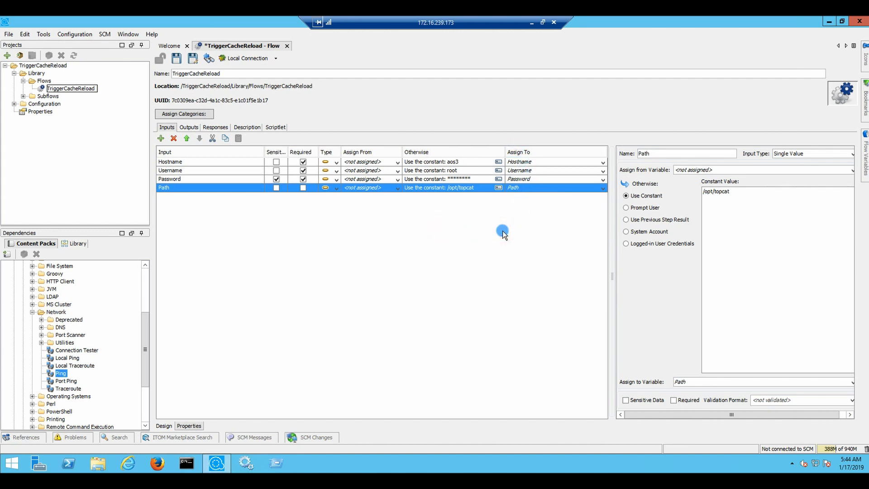
Step: Correct the Path input's constant value to /opt/tomcat/
{"action": "left_click", "coordinate": [740, 199]}
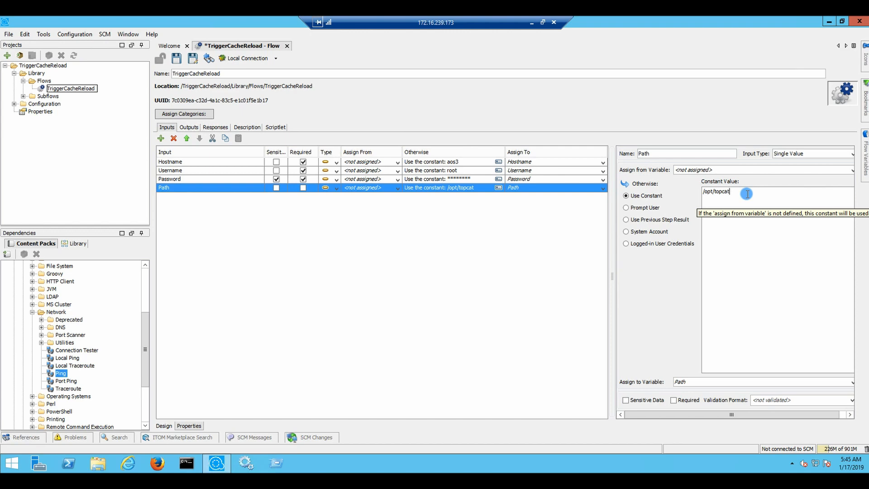
{"action": "key", "text": "BackSpace"}
{"action": "key", "text": "BackSpace"}
{"action": "key", "text": "BackSpace"}
{"action": "key", "text": "BackSpace"}
{"action": "type", "text": "mcat/"}
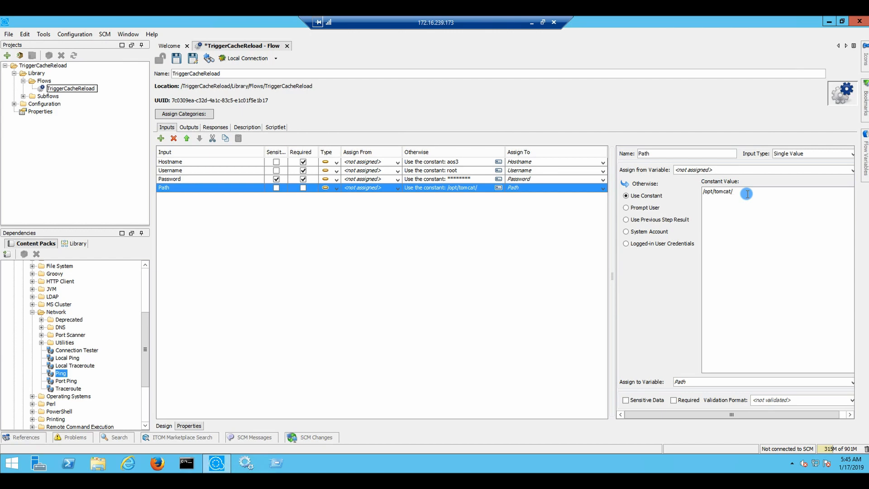
{"action": "type", "text": "{$user"}
{"action": "key", "text": "BackSpace"}
{"action": "key", "text": "BackSpace"}
{"action": "key", "text": "BackSpace"}
{"action": "key", "text": "BackSpace"}
{"action": "key", "text": "BackSpace"}
{"action": "key", "text": "BackSpace"}
Step: Open the Ping step in the flow's design, check its description, and set its hostname input's constant value to master.mf-te.com
{"action": "left_click", "coordinate": [164, 425]}
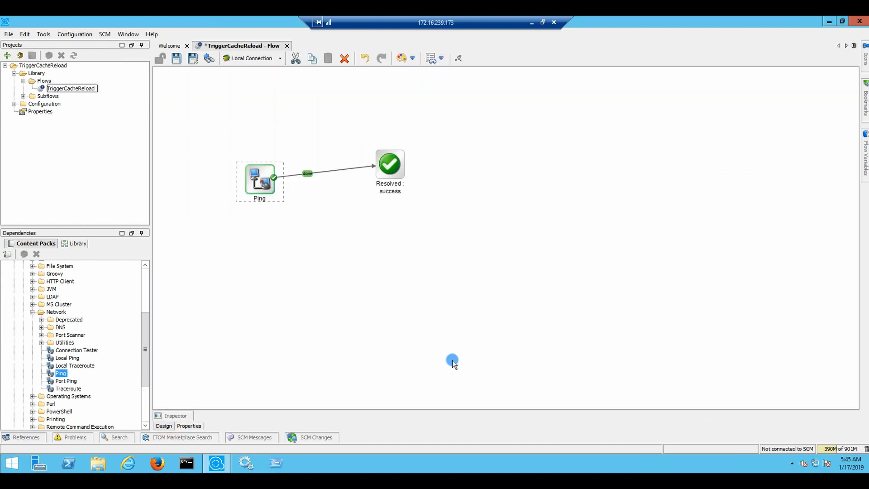
{"action": "double_click", "coordinate": [262, 180]}
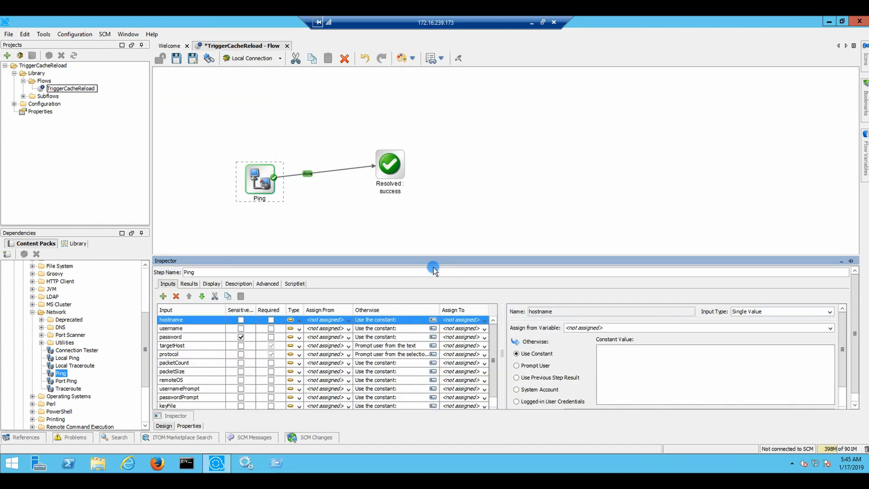
{"action": "left_click", "coordinate": [242, 283]}
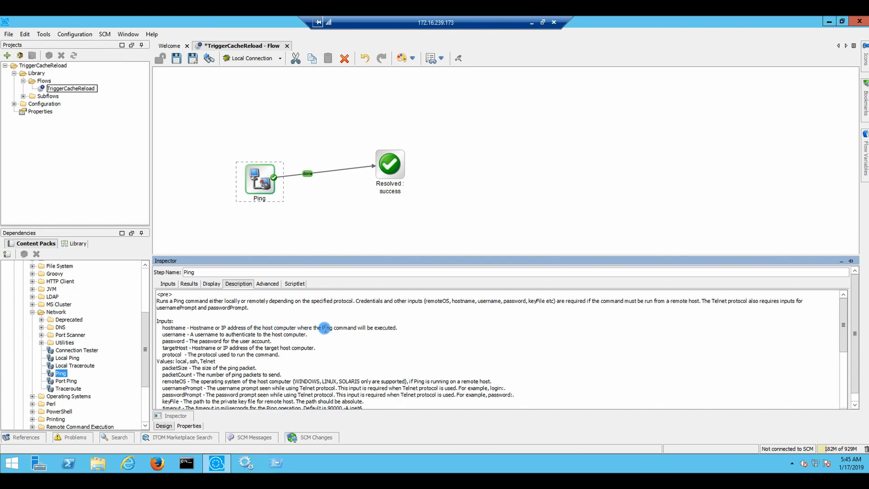
{"action": "left_click", "coordinate": [168, 283]}
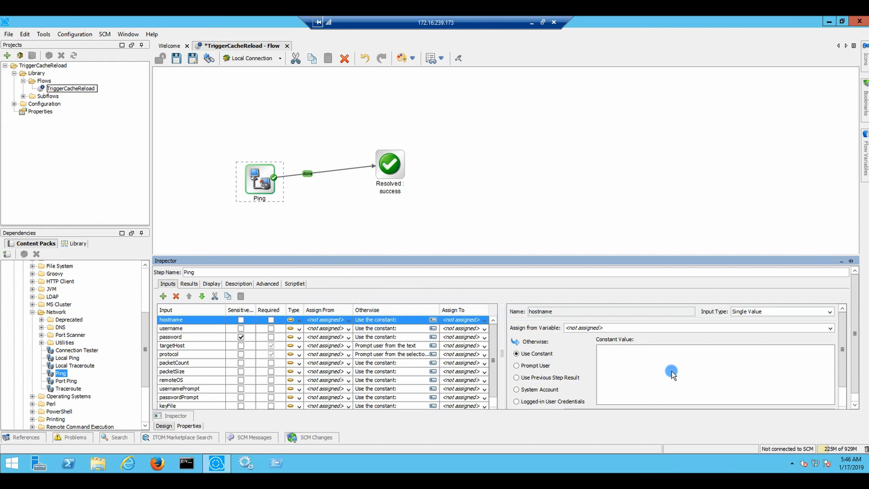
{"action": "left_click", "coordinate": [657, 368]}
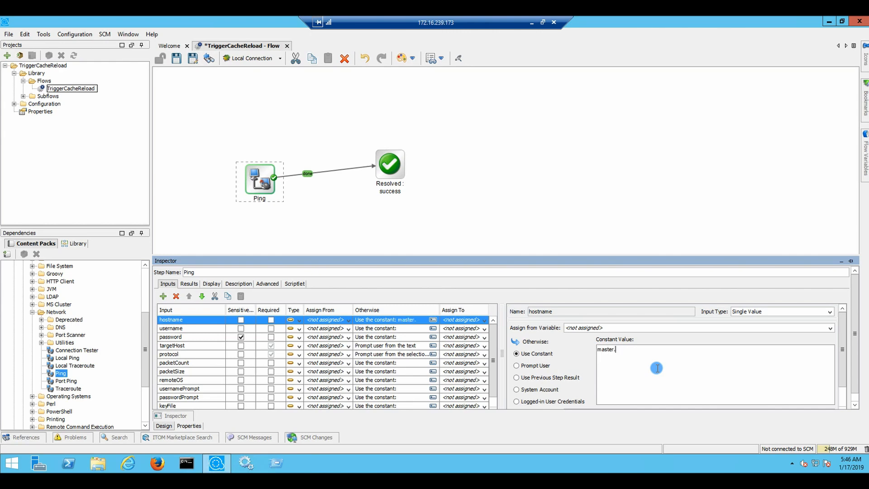
{"action": "left_click", "coordinate": [657, 368]}
Step: Assign the Ping step's username input from the Username flow input
{"action": "left_click", "coordinate": [389, 329]}
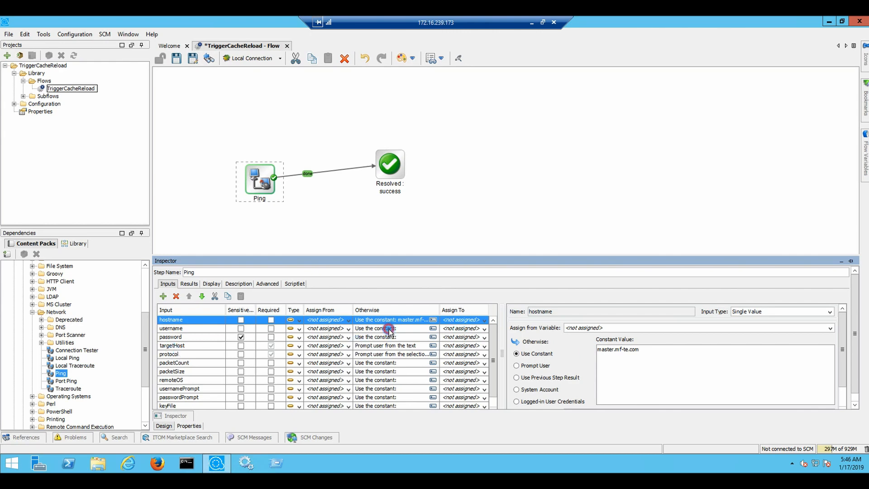
{"action": "left_click", "coordinate": [348, 329]}
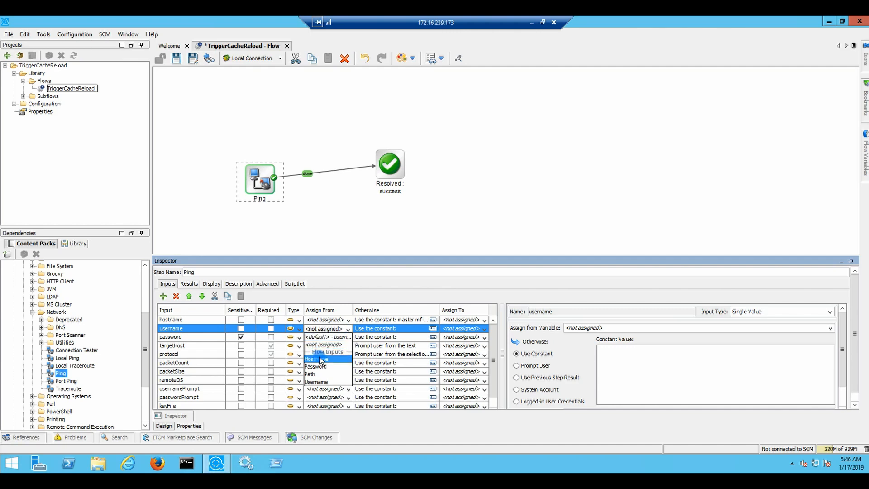
{"action": "left_click", "coordinate": [322, 360]}
{"action": "left_click", "coordinate": [348, 329]}
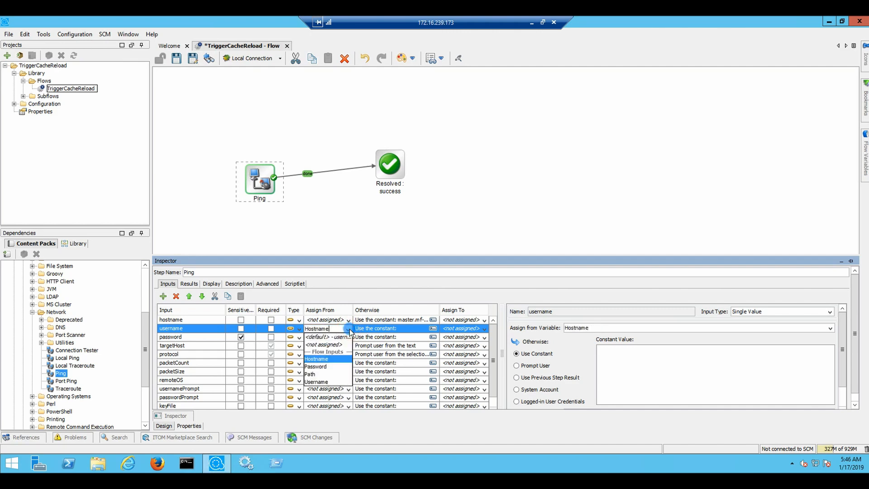
{"action": "left_click", "coordinate": [323, 382]}
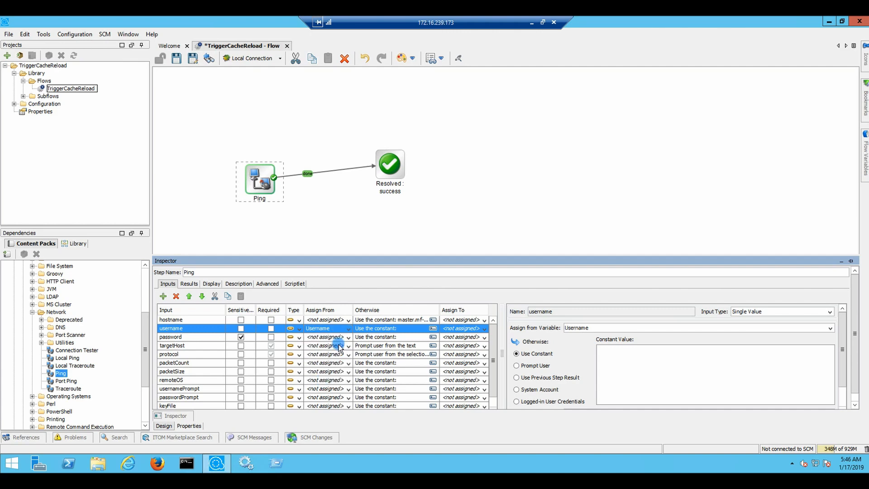
Step: Assign the Ping step's password input from the Password flow input and its targetHost input from the Hostname flow input
{"action": "left_click", "coordinate": [334, 339]}
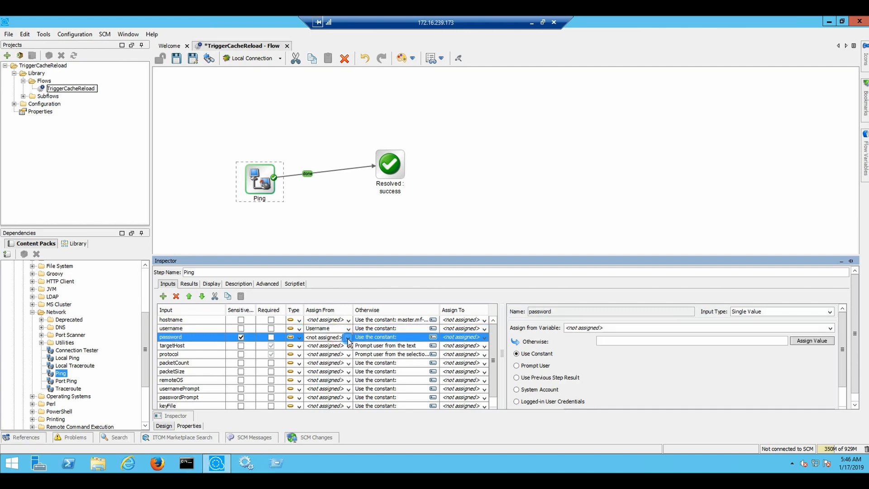
{"action": "left_click", "coordinate": [348, 338]}
{"action": "left_click", "coordinate": [326, 375]}
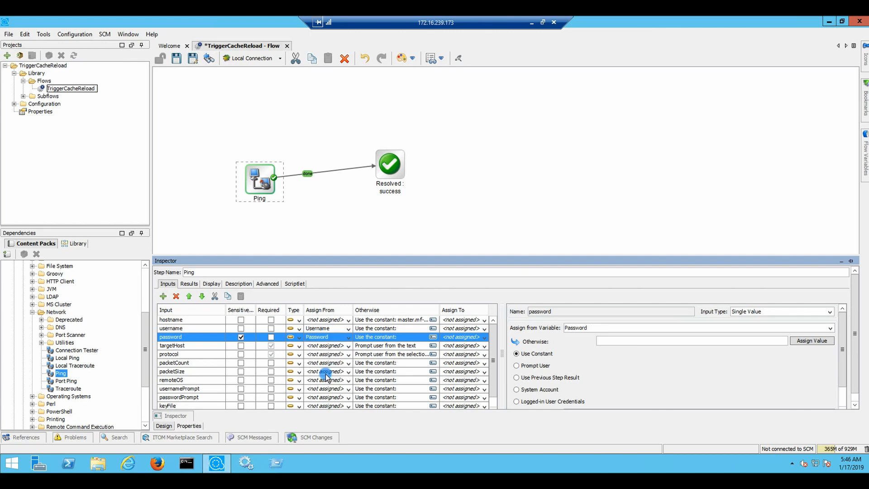
{"action": "left_click", "coordinate": [348, 346]}
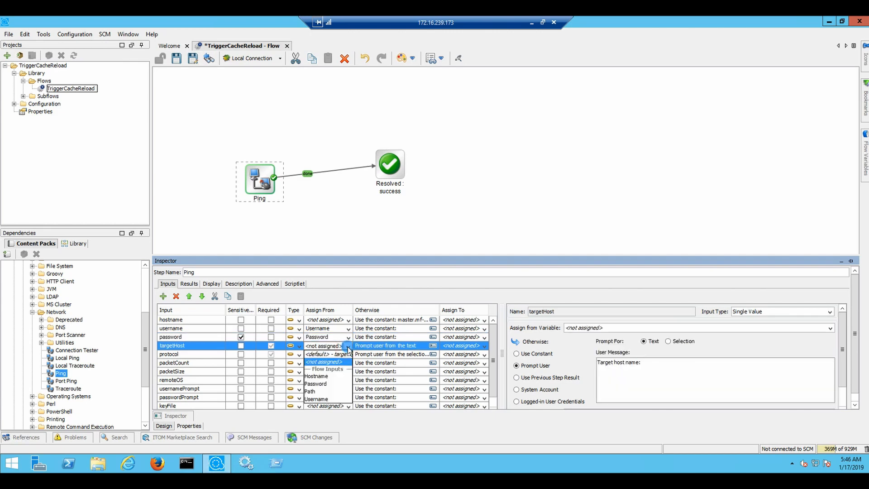
{"action": "left_click", "coordinate": [318, 377]}
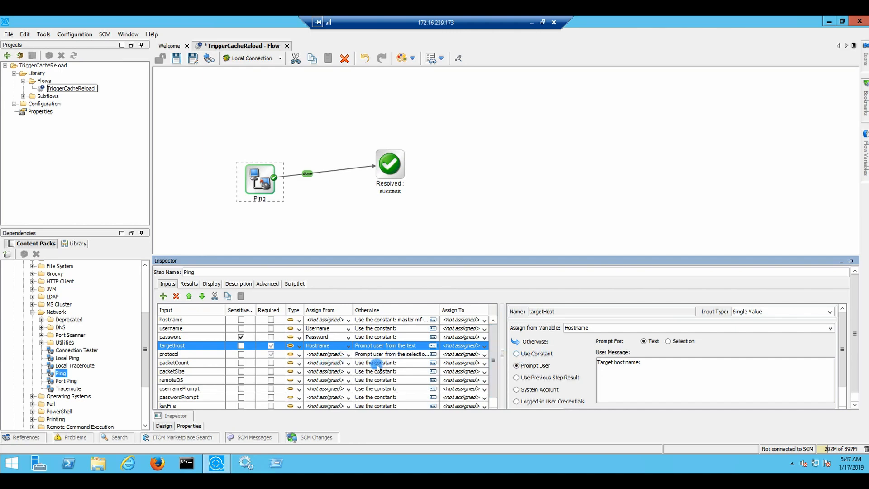
{"action": "scroll", "coordinate": [404, 372], "scroll_direction": "down", "scroll_amount": 1}
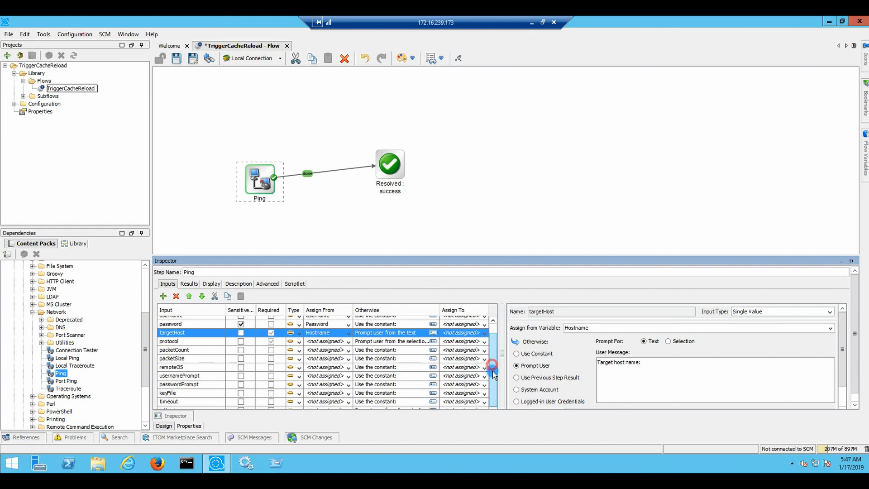
{"action": "left_click", "coordinate": [493, 320]}
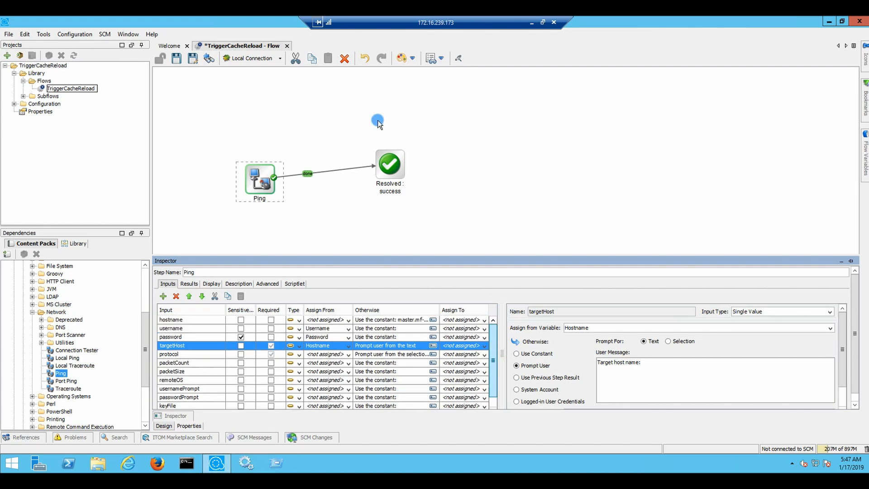
Step: Save the TriggerCacheReload flow and run it in the debugger over the local connection, choosing ssh as the protocol
{"action": "left_click", "coordinate": [180, 58]}
{"action": "left_click", "coordinate": [206, 88]}
{"action": "left_click", "coordinate": [342, 63]}
{"action": "left_click", "coordinate": [240, 59]}
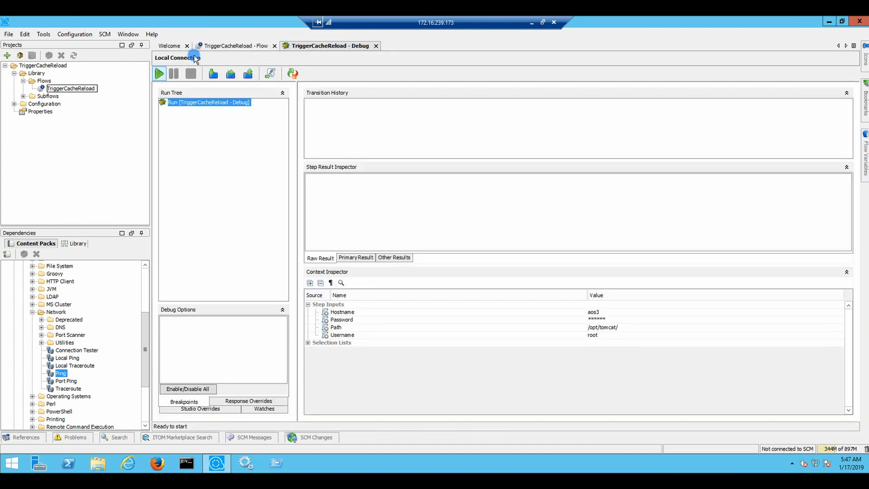
{"action": "left_click", "coordinate": [159, 73]}
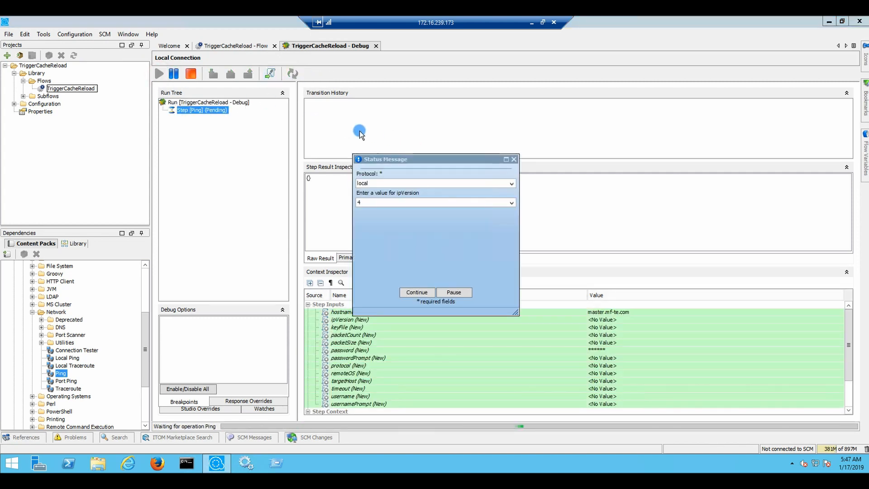
{"action": "left_click", "coordinate": [419, 183]}
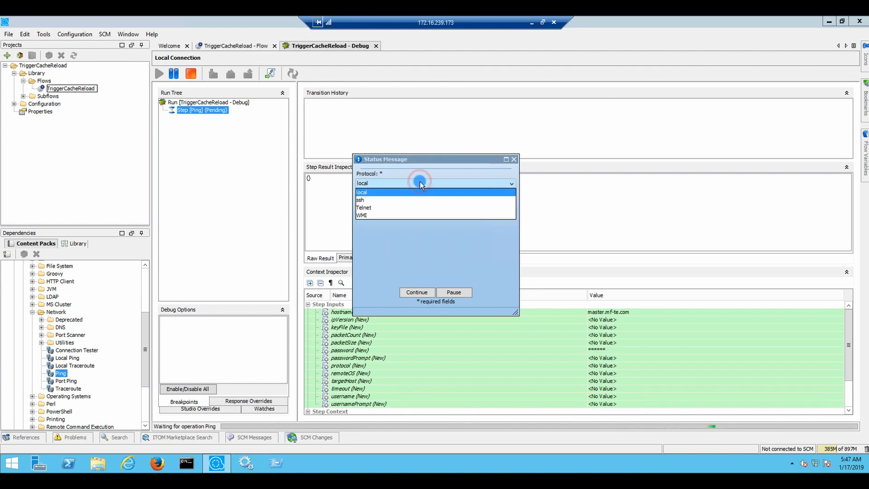
{"action": "left_click", "coordinate": [360, 200]}
{"action": "left_click", "coordinate": [424, 294]}
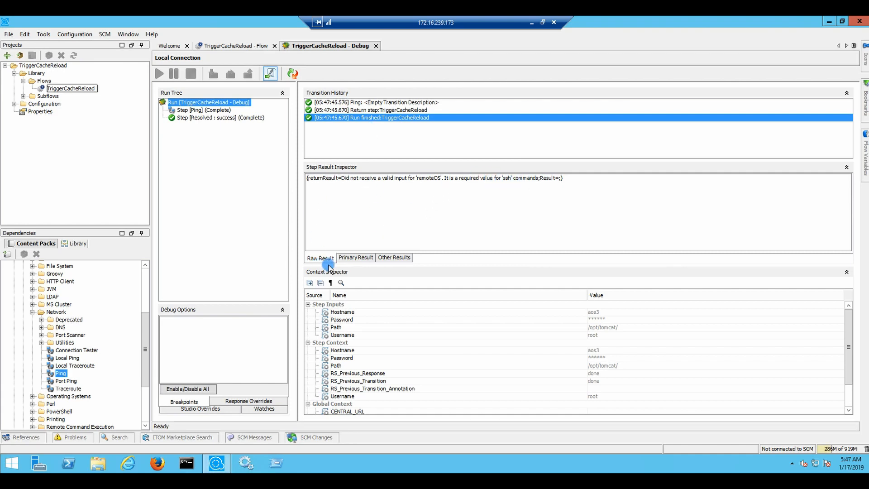
Step: Examine the debug run's primary and other results, and the Ping step's raw result and inputs
{"action": "left_click", "coordinate": [347, 257]}
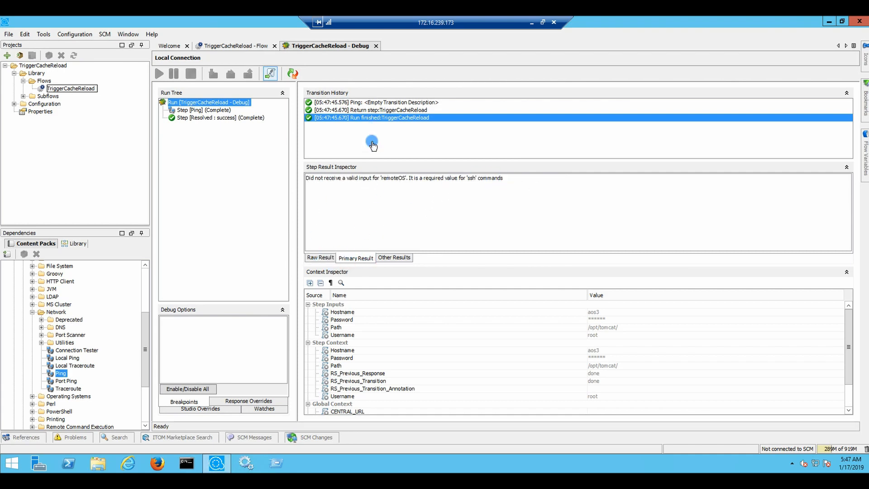
{"action": "left_click", "coordinate": [397, 257]}
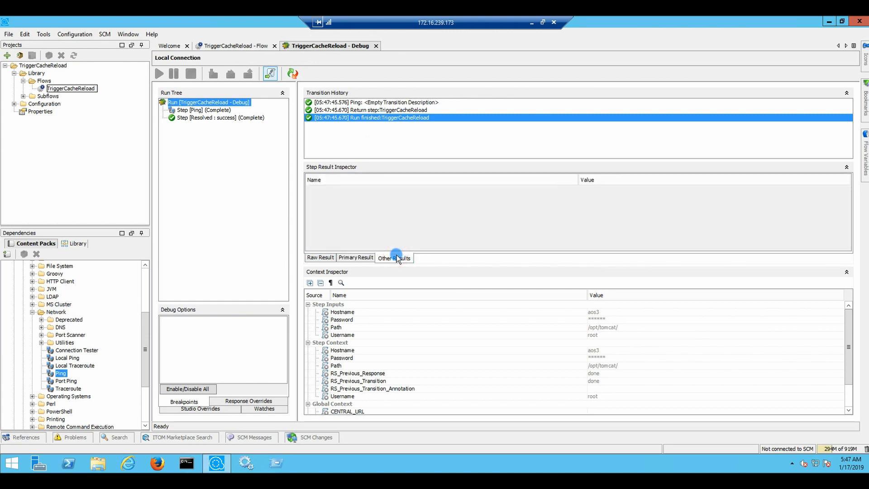
{"action": "left_click", "coordinate": [353, 258]}
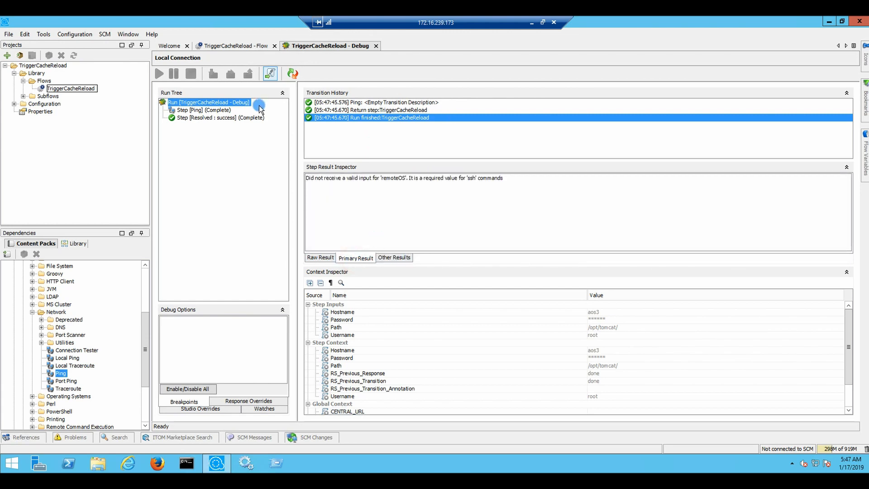
{"action": "left_click", "coordinate": [219, 110]}
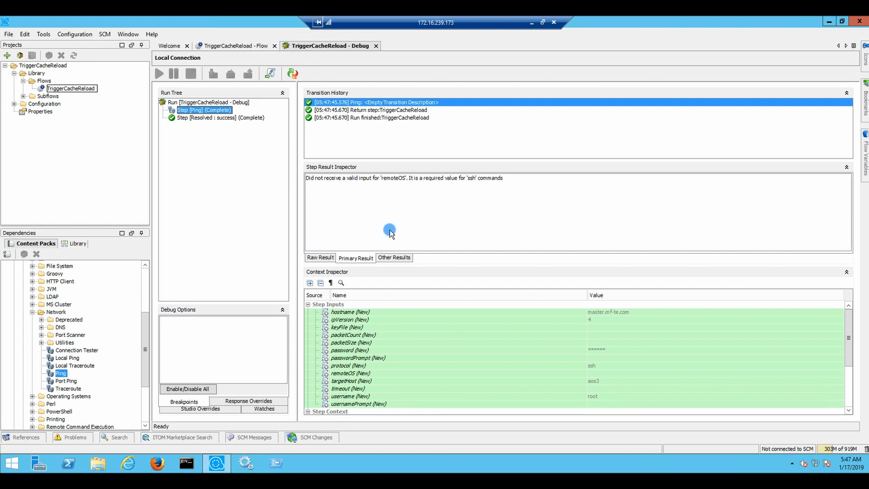
{"action": "left_click", "coordinate": [320, 257]}
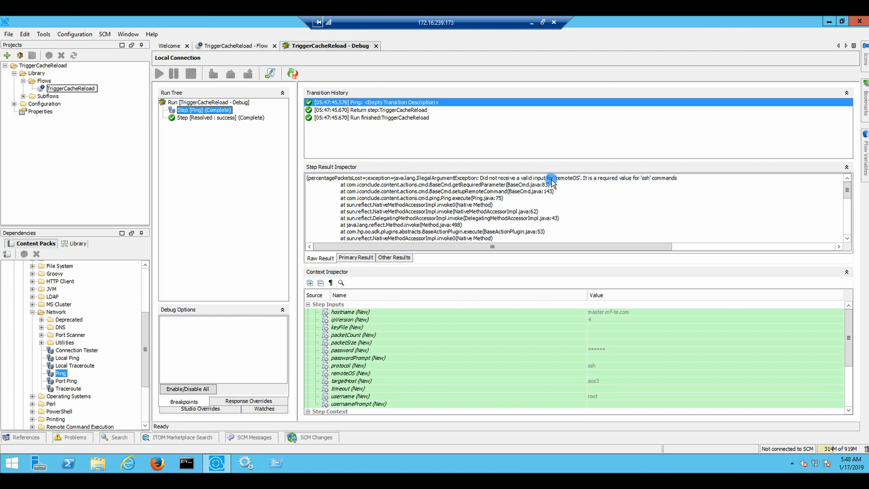
{"action": "mouse_move", "coordinate": [583, 245]}
{"action": "left_mouse_down"}
{"action": "mouse_move", "coordinate": [722, 249]}
{"action": "mouse_move", "coordinate": [656, 248]}
{"action": "mouse_move", "coordinate": [606, 187]}
{"action": "left_mouse_up"}
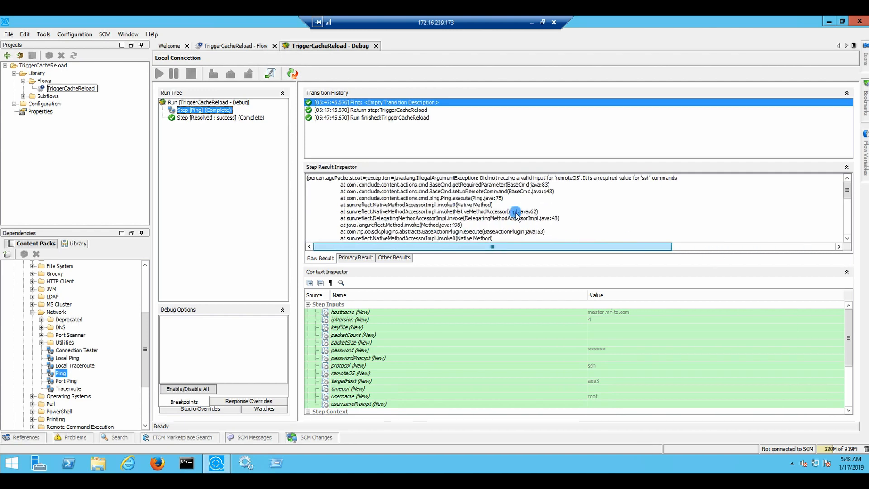
Step: Return to the flow's Ping step, check the supported remoteOS values in its description, and set the remoteOS constant value to LINUX
{"action": "left_click", "coordinate": [236, 46]}
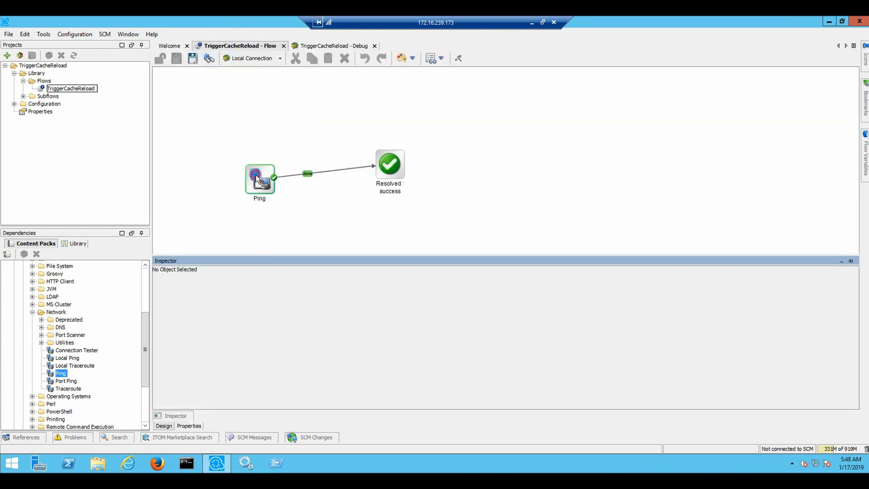
{"action": "left_click", "coordinate": [257, 175]}
{"action": "left_click", "coordinate": [271, 183]}
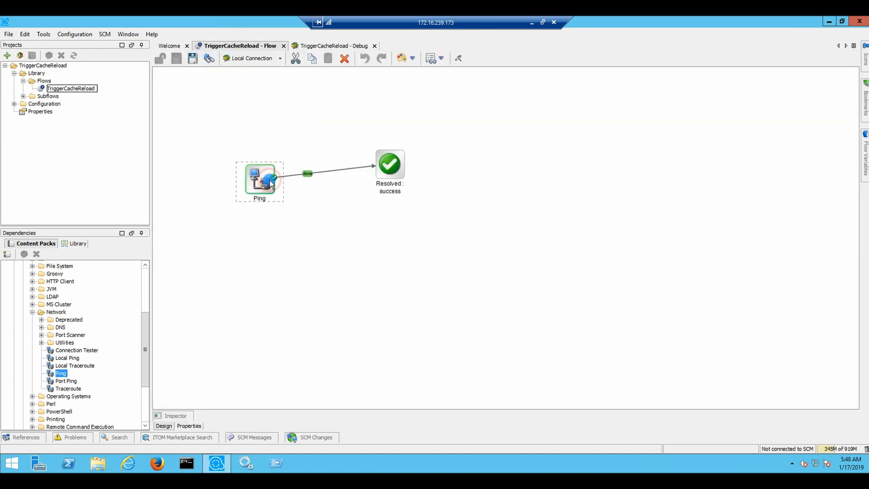
{"action": "double_click", "coordinate": [271, 183]}
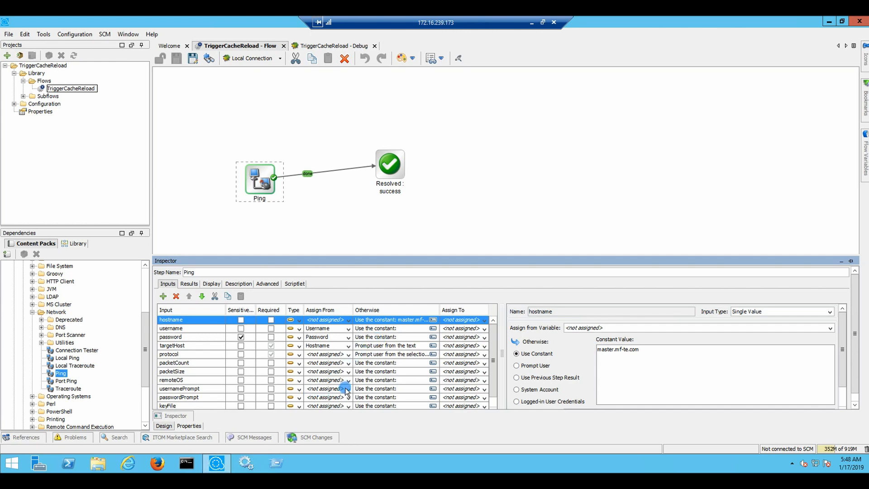
{"action": "left_click", "coordinate": [384, 381]}
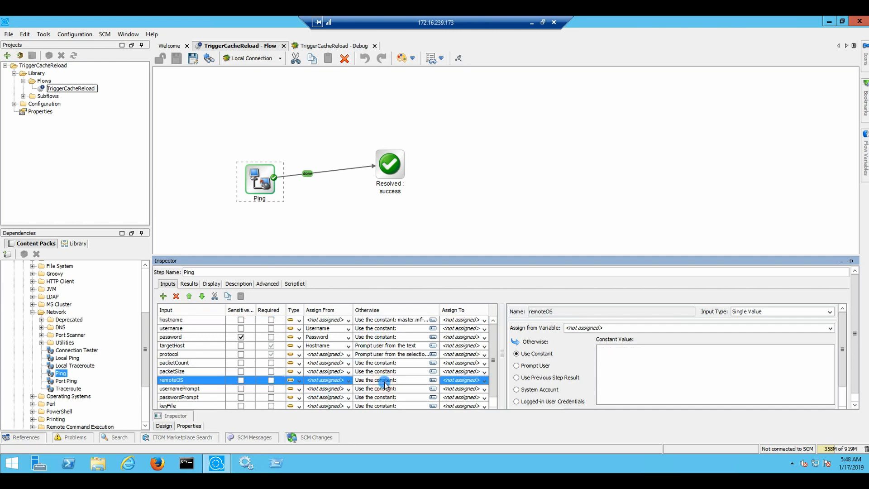
{"action": "left_click", "coordinate": [628, 358]}
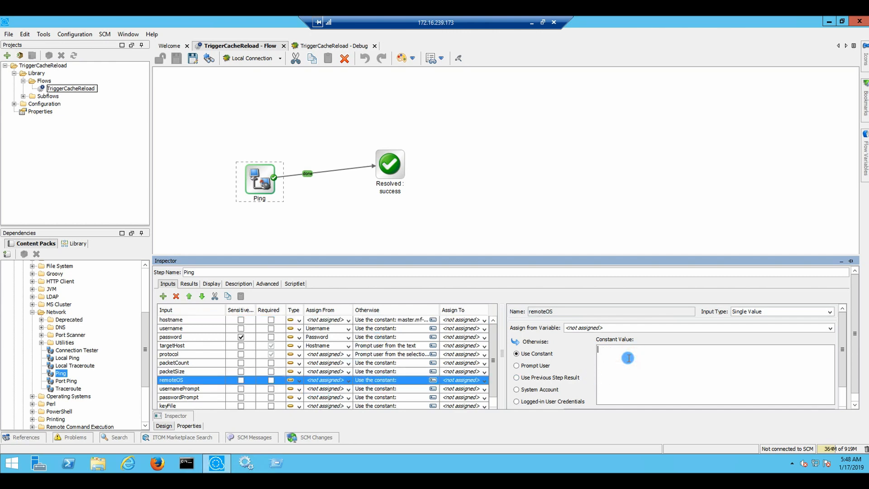
{"action": "left_click", "coordinate": [237, 285]}
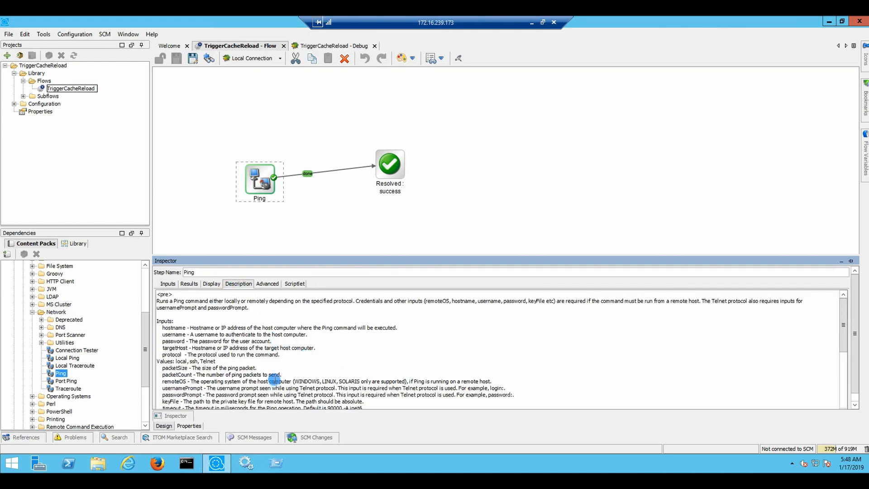
{"action": "double_click", "coordinate": [330, 381]}
{"action": "left_click", "coordinate": [168, 284]}
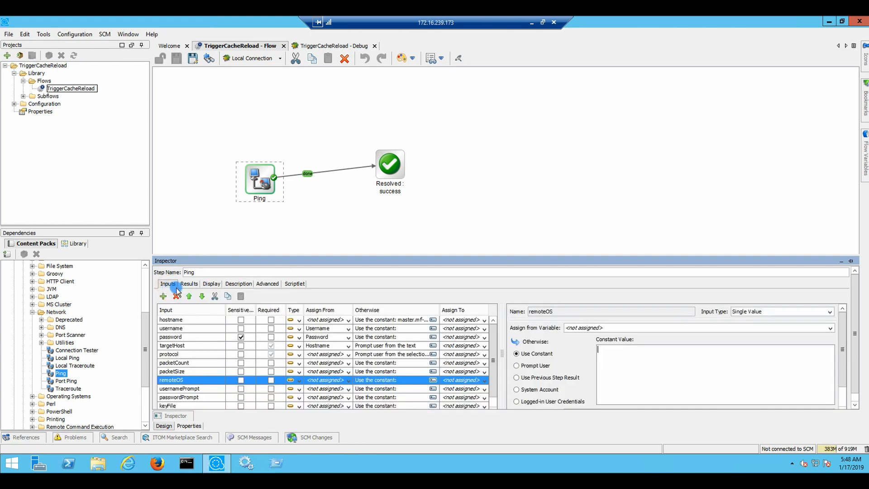
{"action": "left_click", "coordinate": [611, 365]}
{"action": "type", "text": "LINUX"}
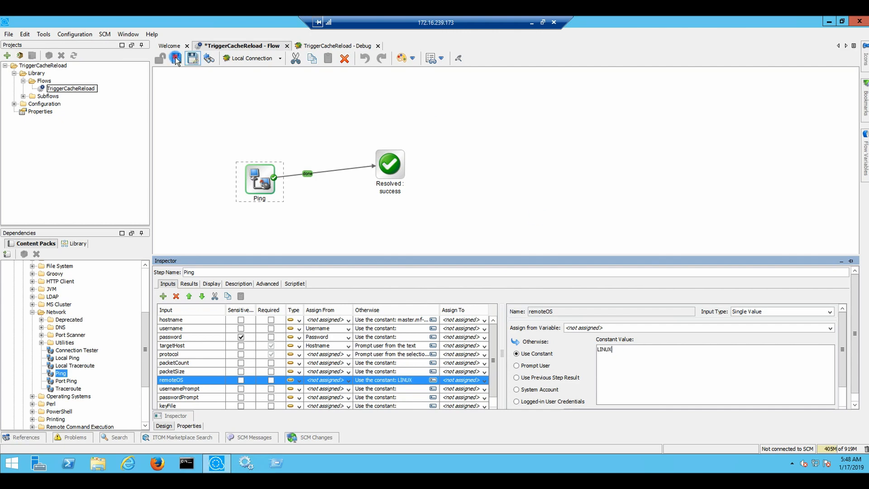
Step: Save the flow and rerun it in the debugger with the ssh protocol
{"action": "left_click", "coordinate": [177, 59]}
{"action": "left_click", "coordinate": [246, 62]}
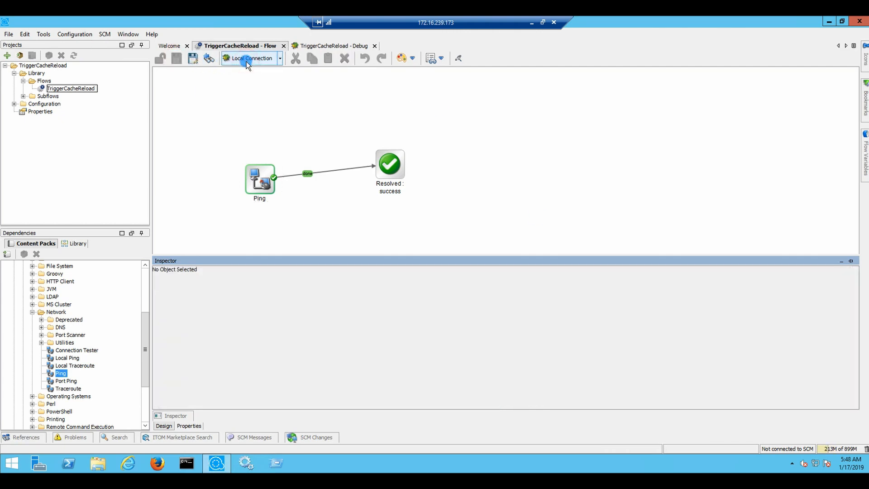
{"action": "left_click", "coordinate": [293, 74]}
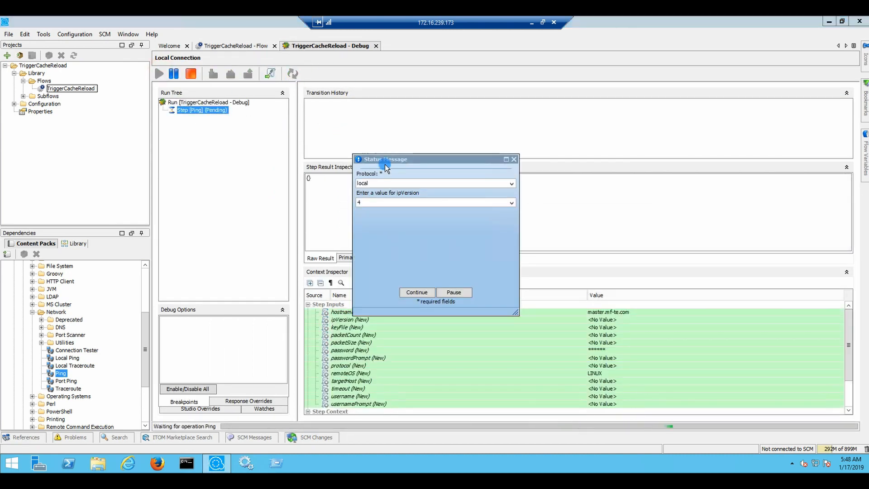
{"action": "left_click", "coordinate": [410, 183]}
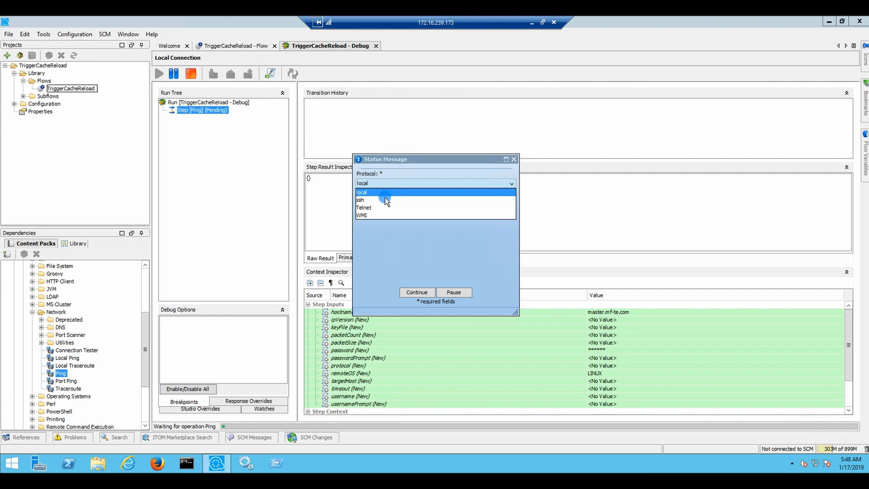
{"action": "left_click", "coordinate": [385, 200]}
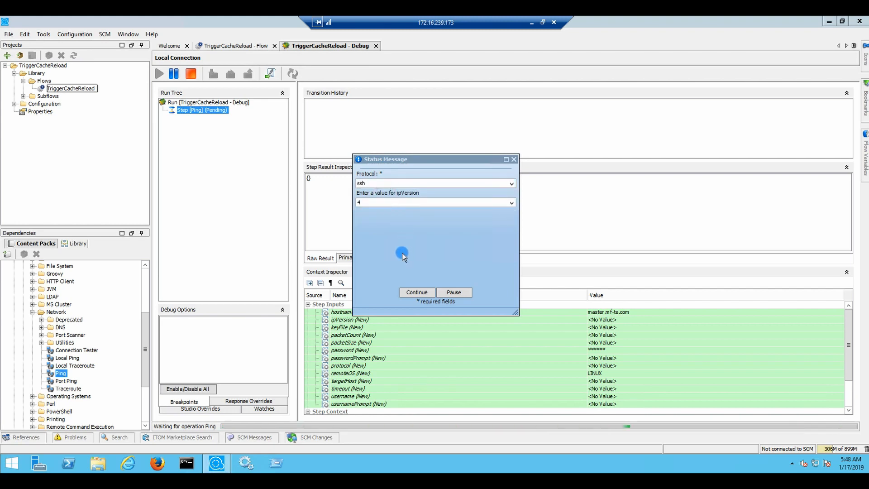
{"action": "left_click", "coordinate": [411, 292]}
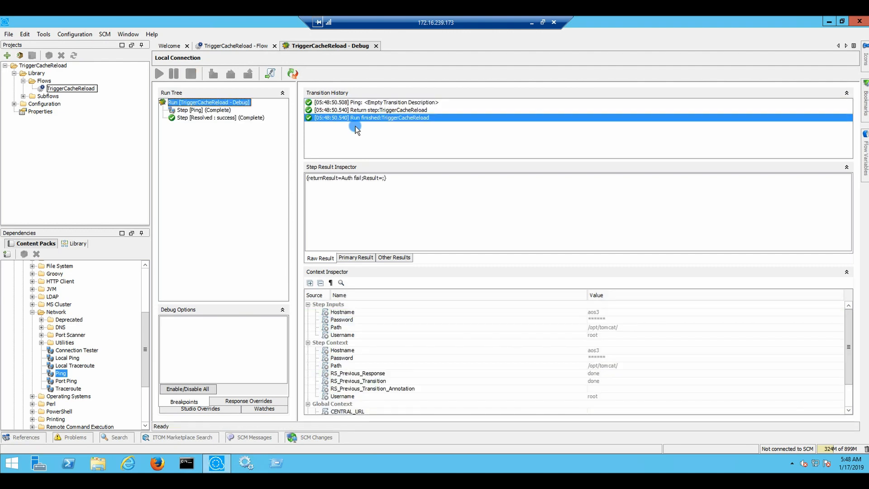
Step: Examine the raw, primary and other results of the new run and of its return step
{"action": "left_click", "coordinate": [358, 255]}
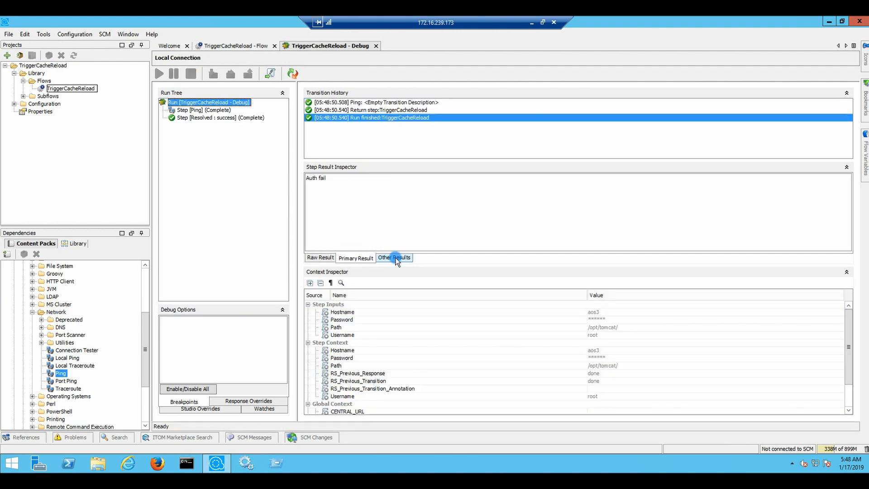
{"action": "left_click", "coordinate": [394, 256]}
{"action": "left_click", "coordinate": [357, 257]}
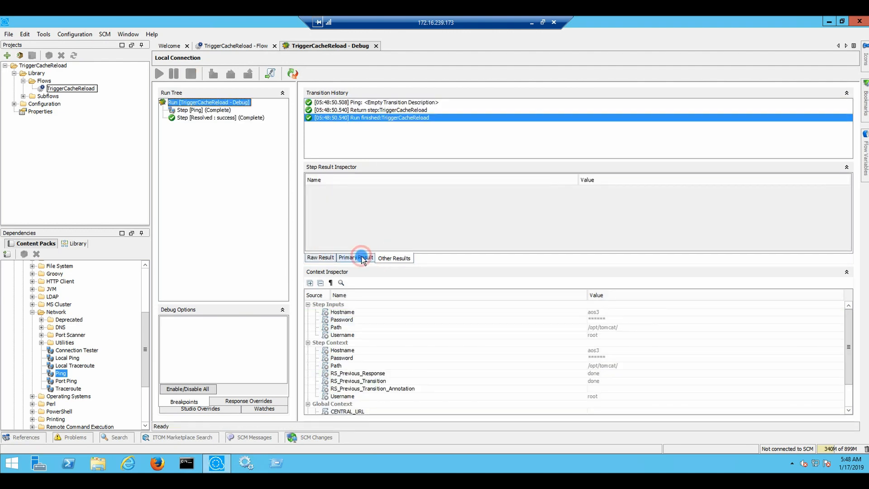
{"action": "left_click", "coordinate": [312, 257]}
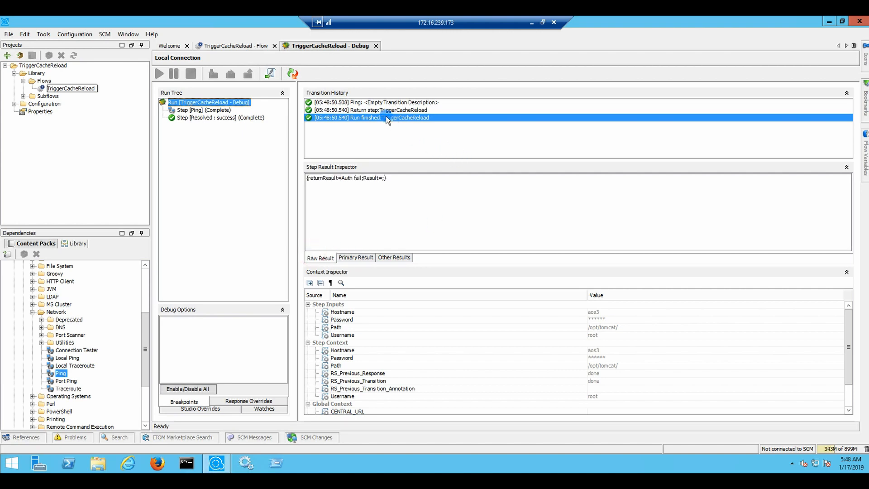
{"action": "left_click", "coordinate": [376, 111]}
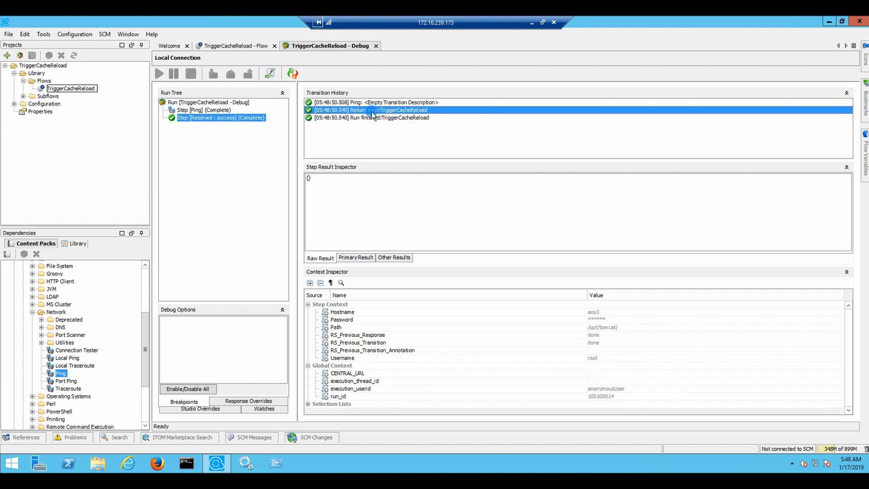
{"action": "left_click", "coordinate": [365, 257]}
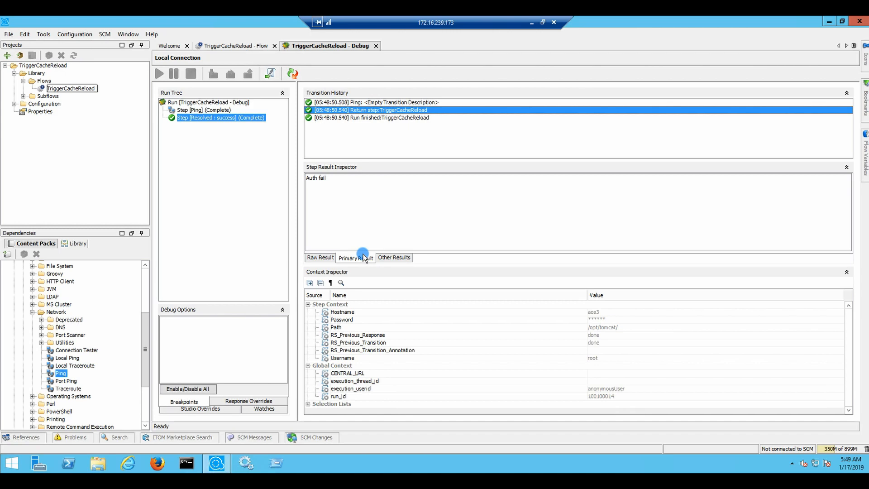
{"action": "left_click", "coordinate": [396, 258]}
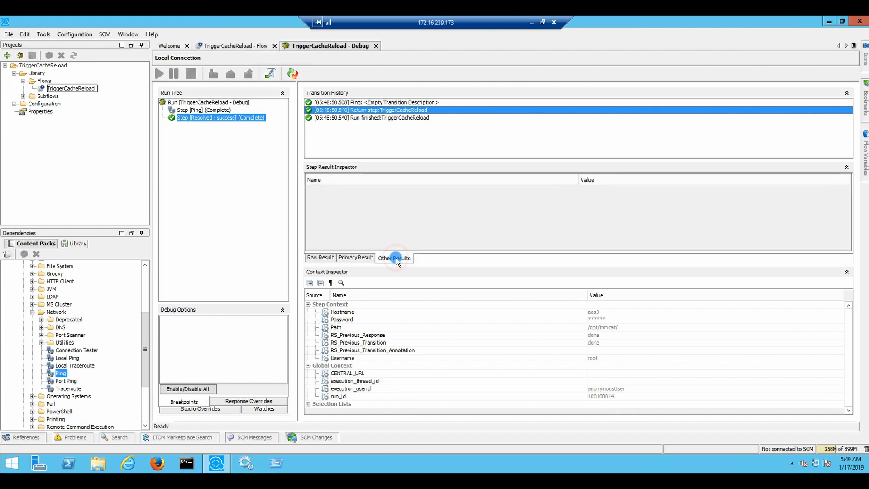
Step: Examine the finished run's raw and primary results, and check the debug options for response overrides, studio overrides and watches
{"action": "left_click", "coordinate": [367, 118]}
{"action": "left_click", "coordinate": [323, 258]}
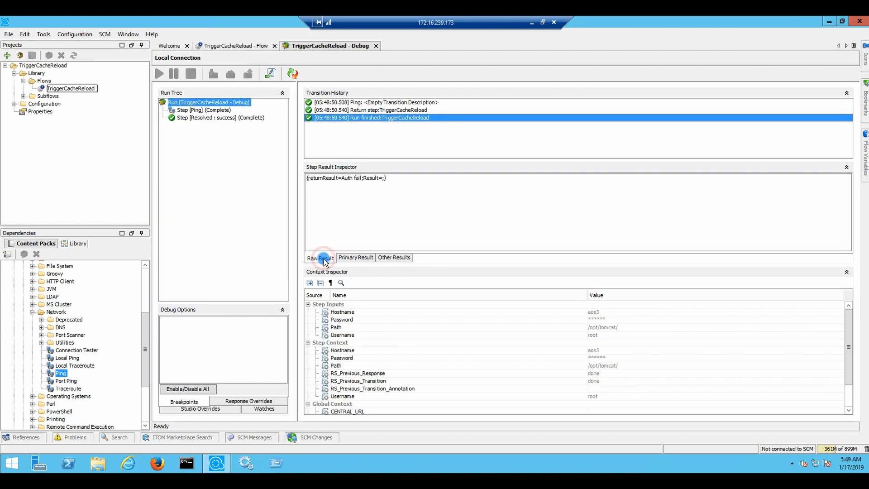
{"action": "left_click", "coordinate": [358, 259]}
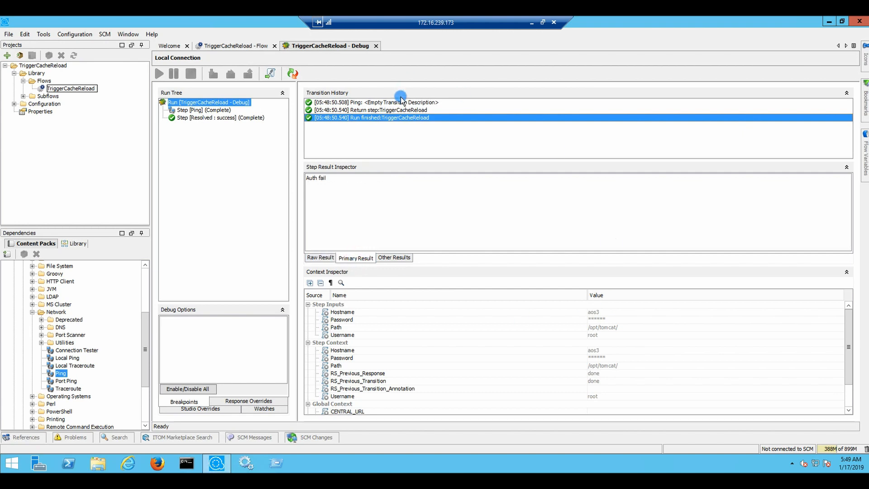
{"action": "left_click", "coordinate": [272, 73]}
{"action": "left_click", "coordinate": [248, 402]}
{"action": "left_click", "coordinate": [213, 409]}
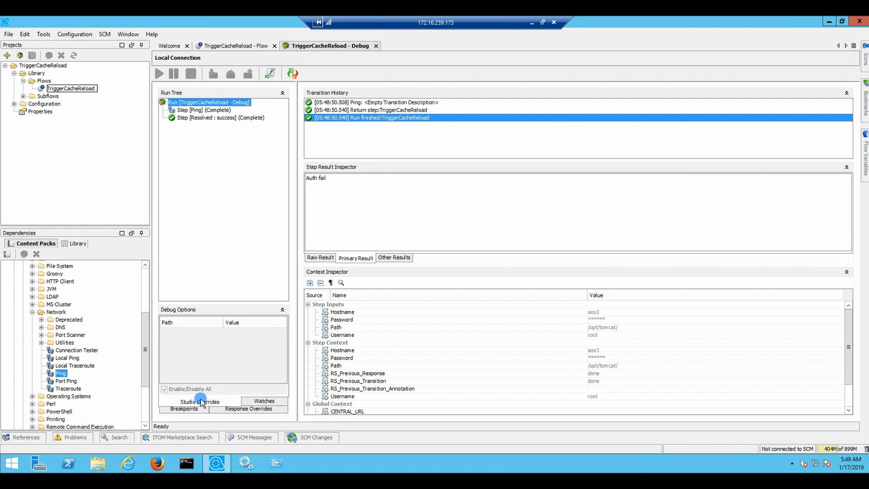
{"action": "left_click", "coordinate": [260, 402]}
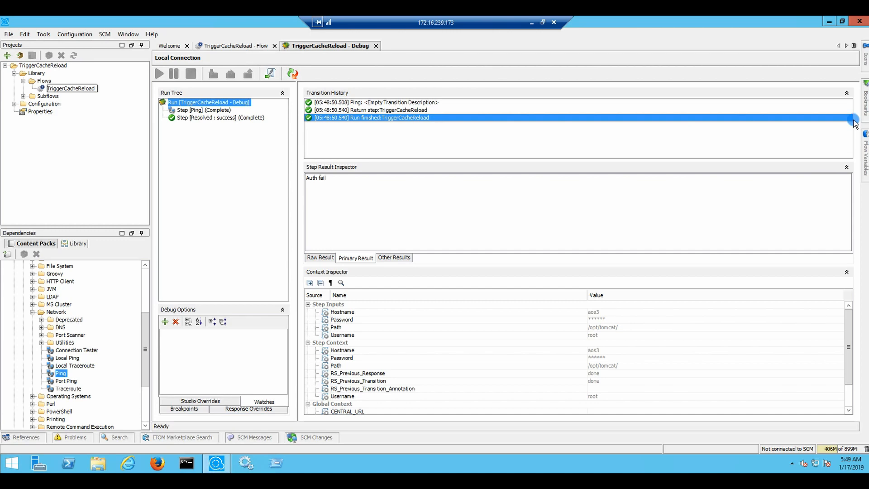
Step: Inspect the Ping step's inputs and context, and the return step's other and raw results
{"action": "left_click", "coordinate": [410, 103]}
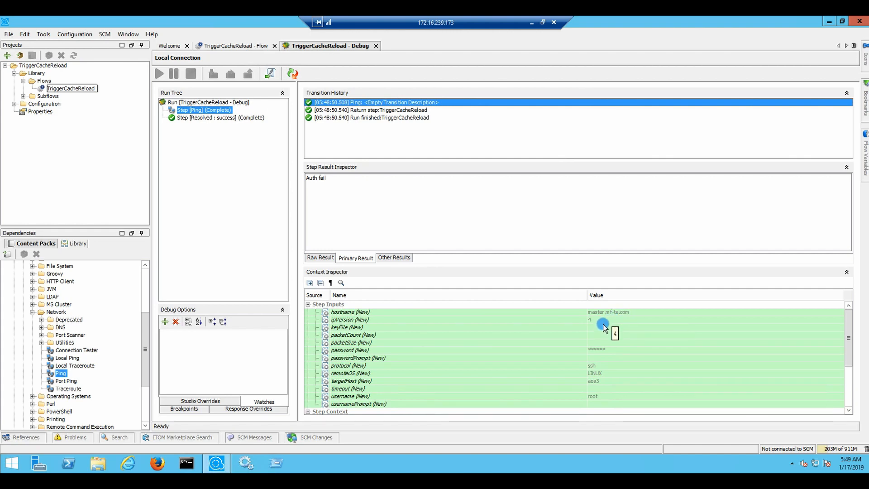
{"action": "left_click", "coordinate": [596, 350]}
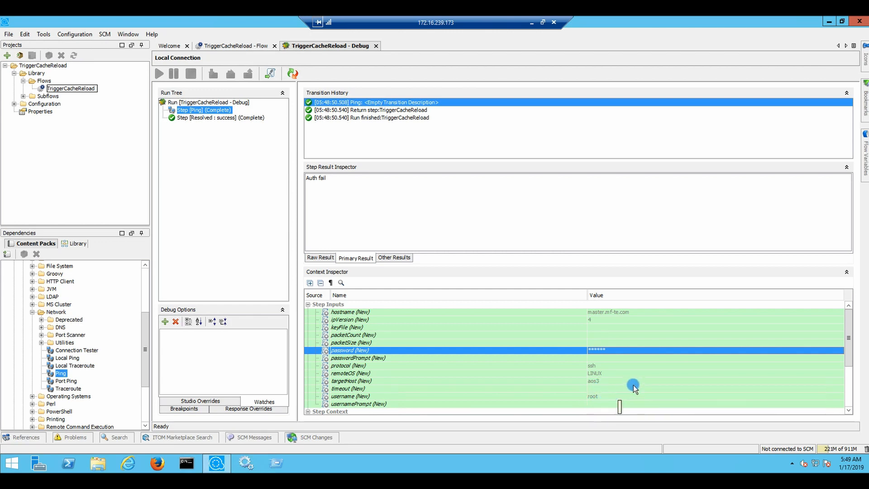
{"action": "scroll", "coordinate": [608, 373], "scroll_direction": "down", "scroll_amount": 4}
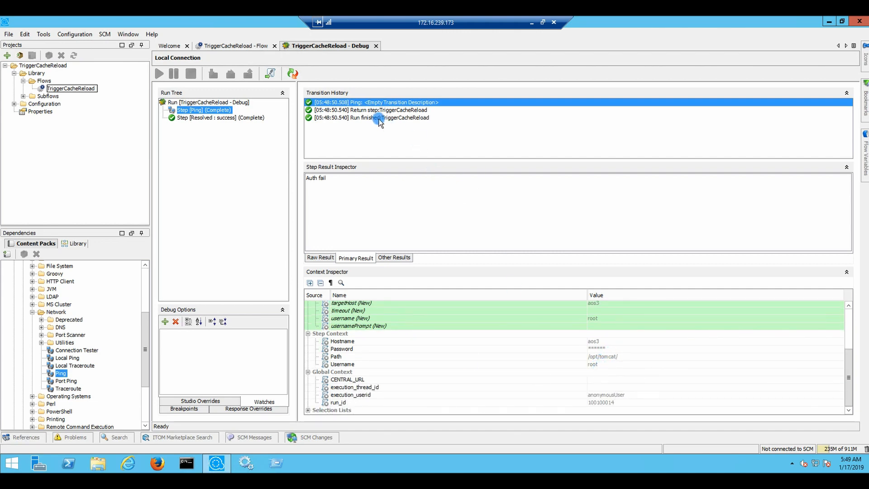
{"action": "left_click", "coordinate": [372, 110]}
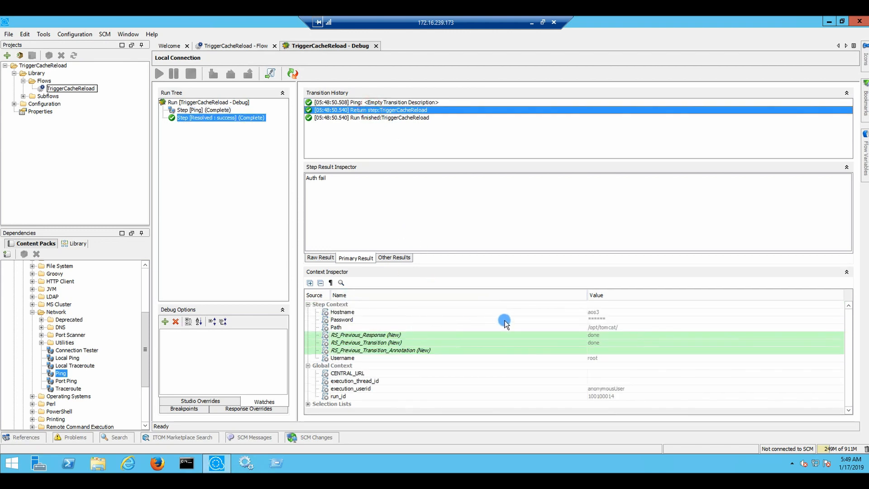
{"action": "left_click", "coordinate": [393, 258]}
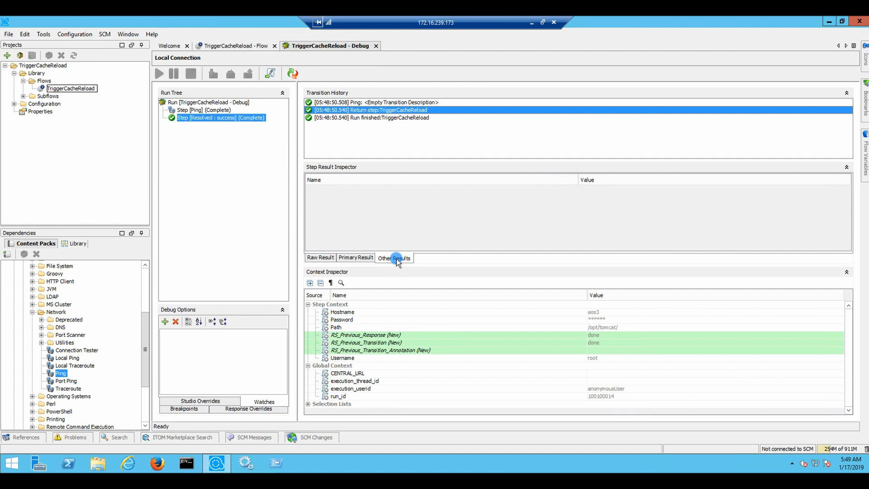
{"action": "left_click", "coordinate": [335, 257]}
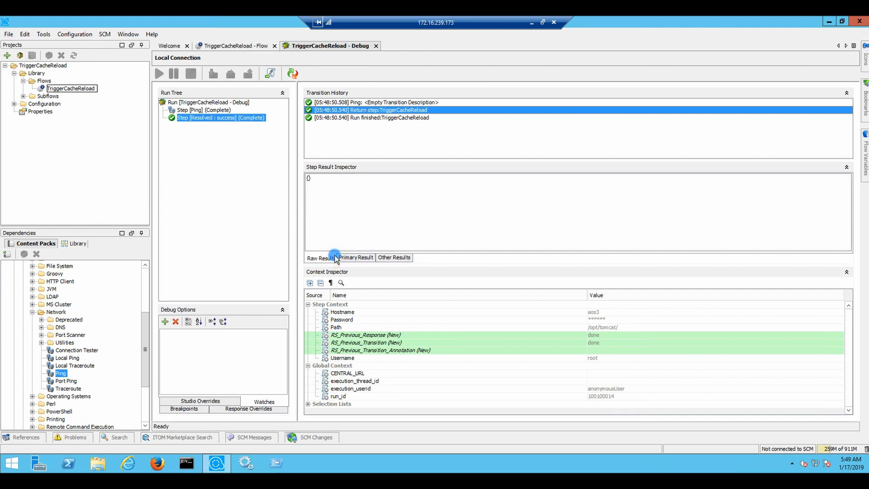
Step: Return to the flow's input properties and reassign the Password input's constant value, entering and confirming the account password
{"action": "left_click", "coordinate": [232, 47]}
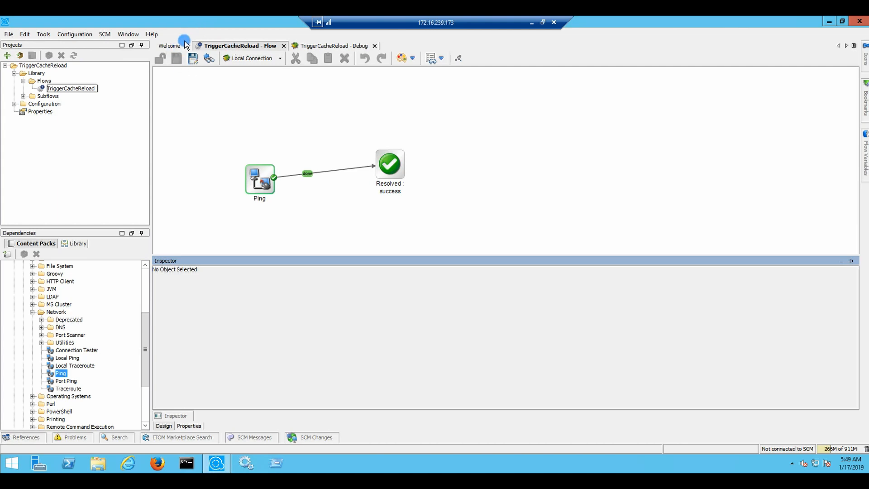
{"action": "left_click", "coordinate": [189, 426]}
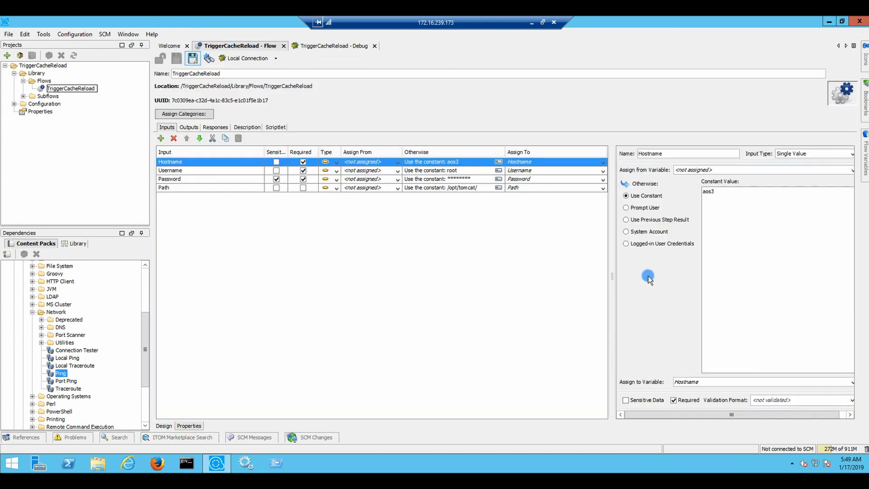
{"action": "left_click", "coordinate": [382, 180]}
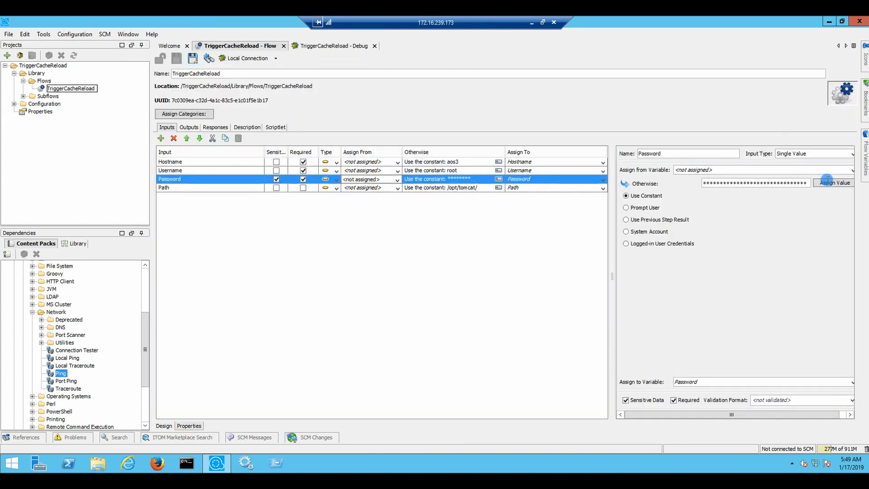
{"action": "left_click", "coordinate": [829, 184]}
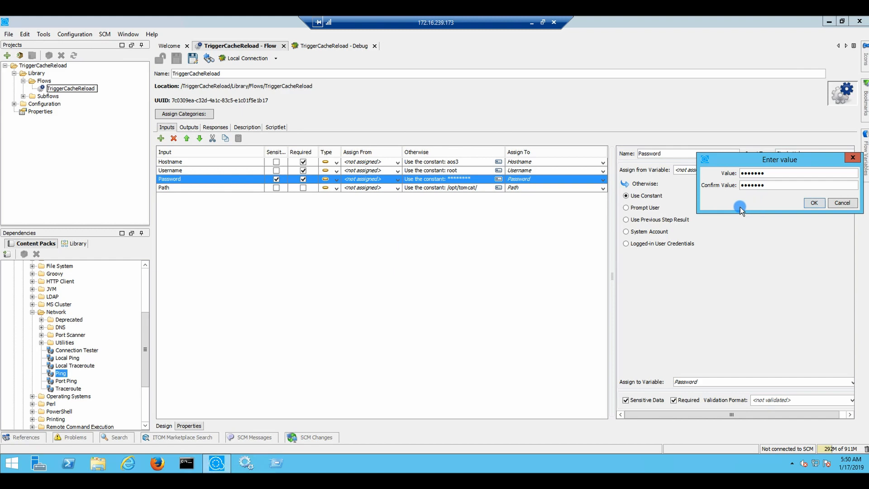
{"action": "left_click", "coordinate": [815, 206]}
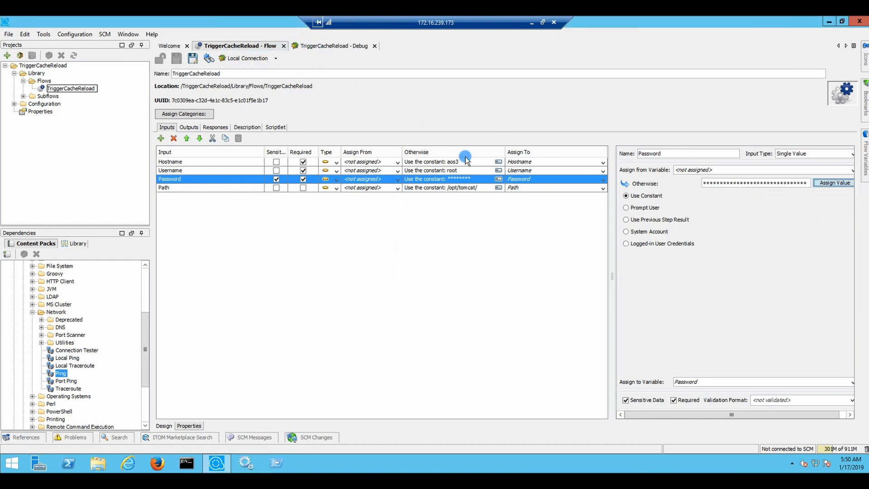
{"action": "left_click", "coordinate": [774, 218]}
{"action": "left_click", "coordinate": [376, 297]}
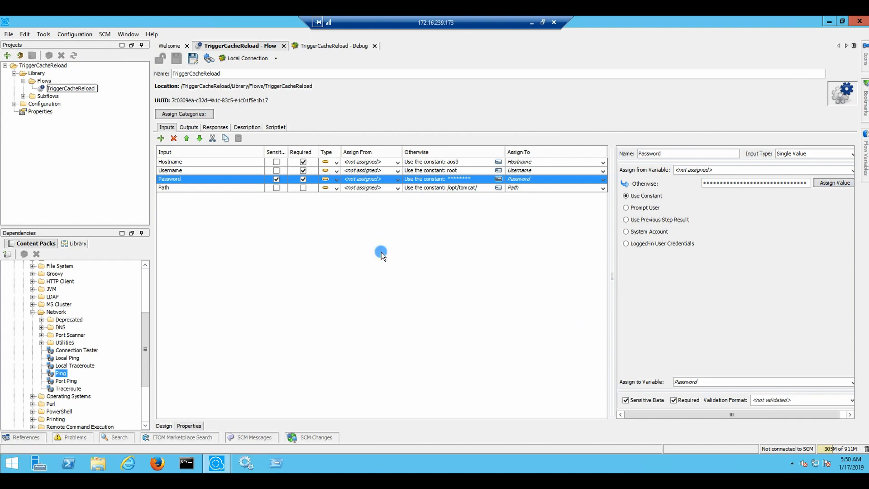
Step: Reset the debug run and step through the Ping step with the local protocol and ipVersion 4
{"action": "left_click", "coordinate": [335, 47]}
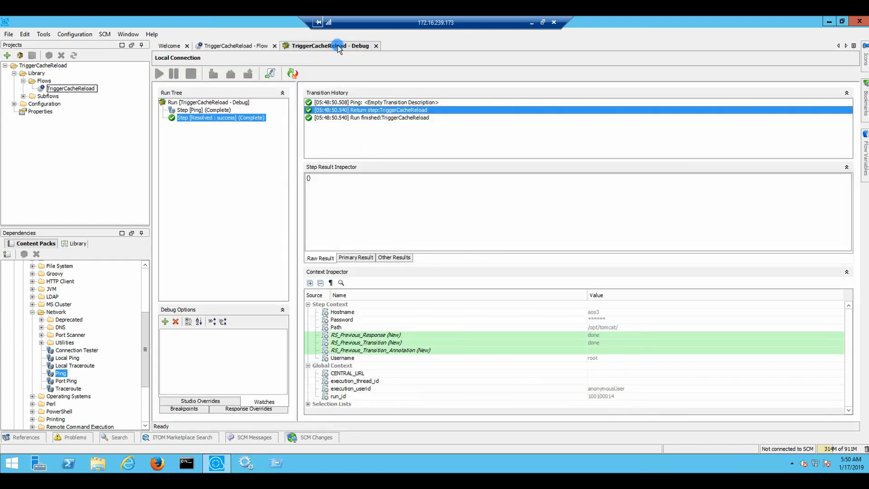
{"action": "left_click", "coordinate": [295, 74]}
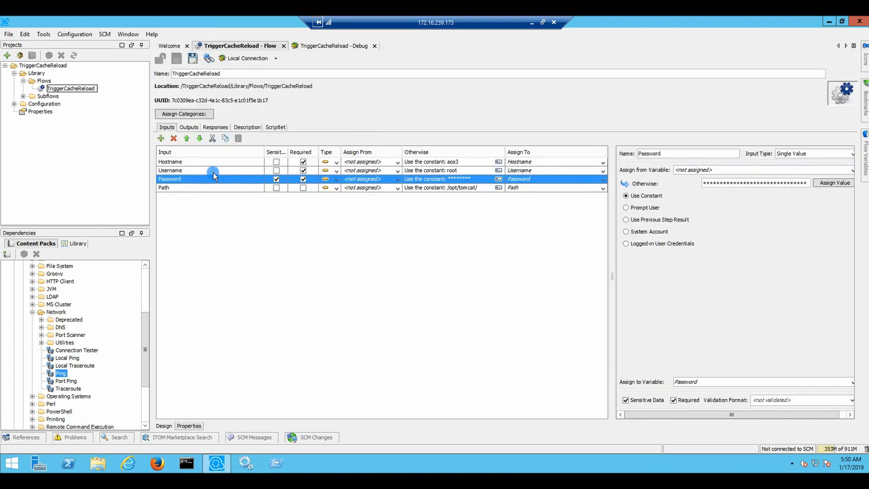
{"action": "left_click", "coordinate": [337, 45]}
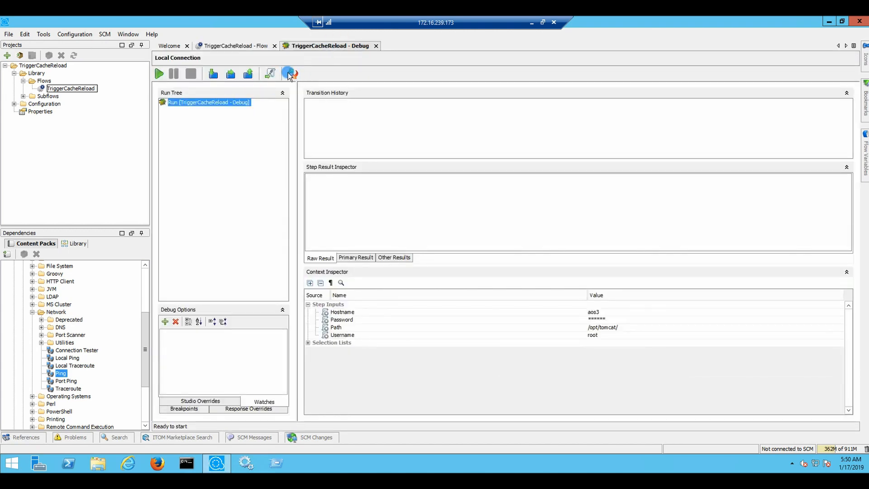
{"action": "left_click", "coordinate": [215, 73]}
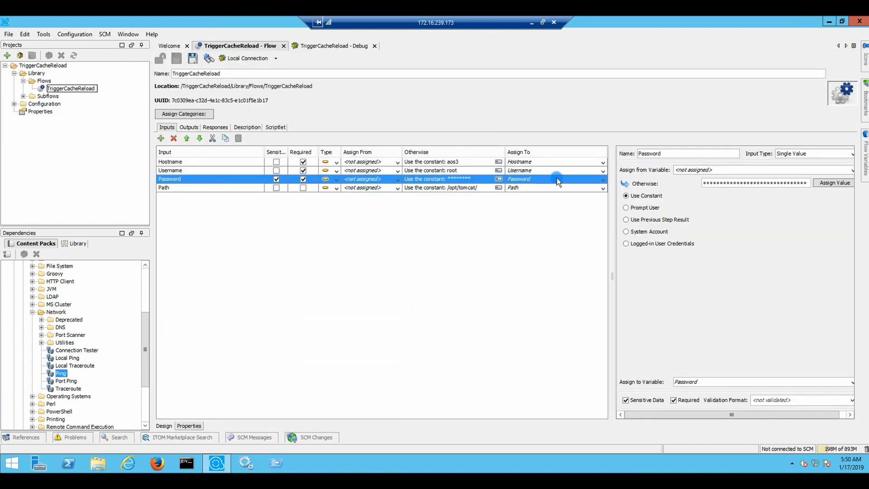
{"action": "left_click", "coordinate": [332, 46]}
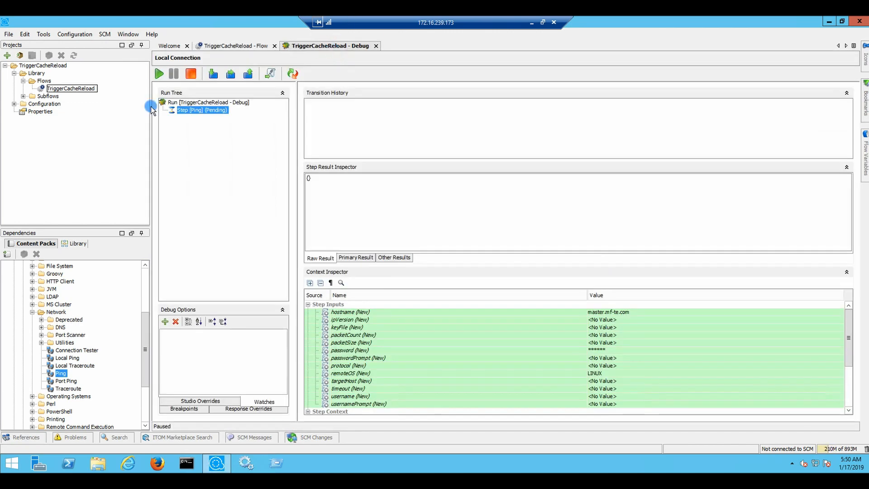
{"action": "left_click", "coordinate": [213, 75]}
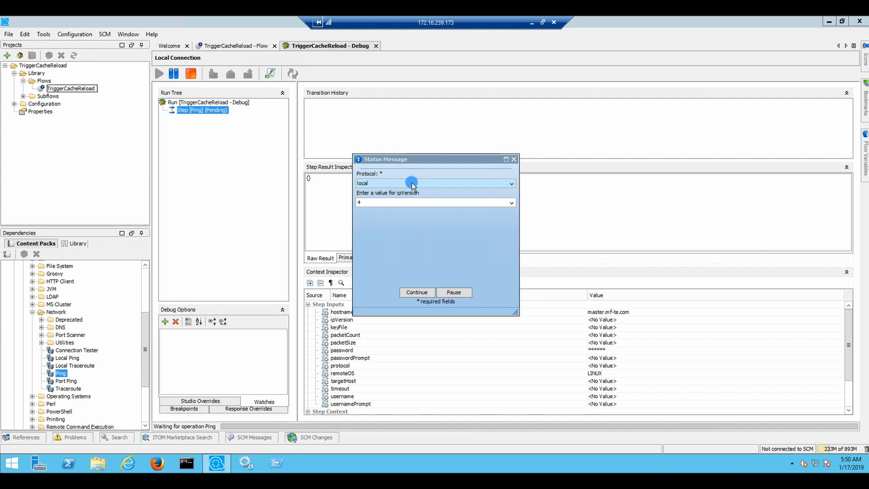
{"action": "left_click", "coordinate": [420, 292]}
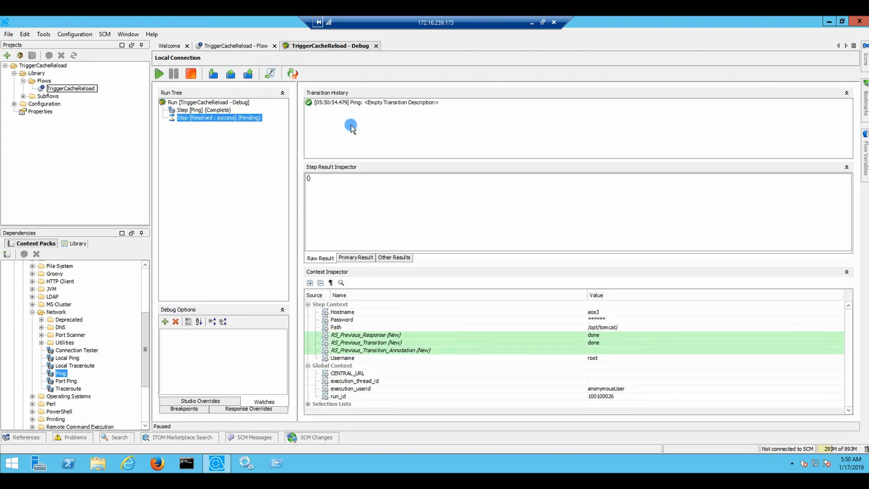
Step: Examine the pending return step's results and read the Ping step's full raw result from the local run
{"action": "left_click", "coordinate": [354, 257]}
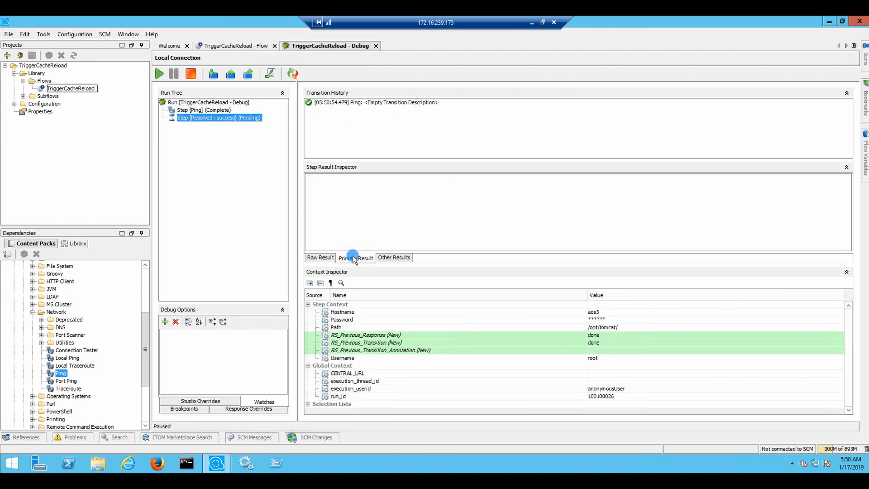
{"action": "left_click", "coordinate": [393, 257]}
{"action": "left_click", "coordinate": [320, 257]}
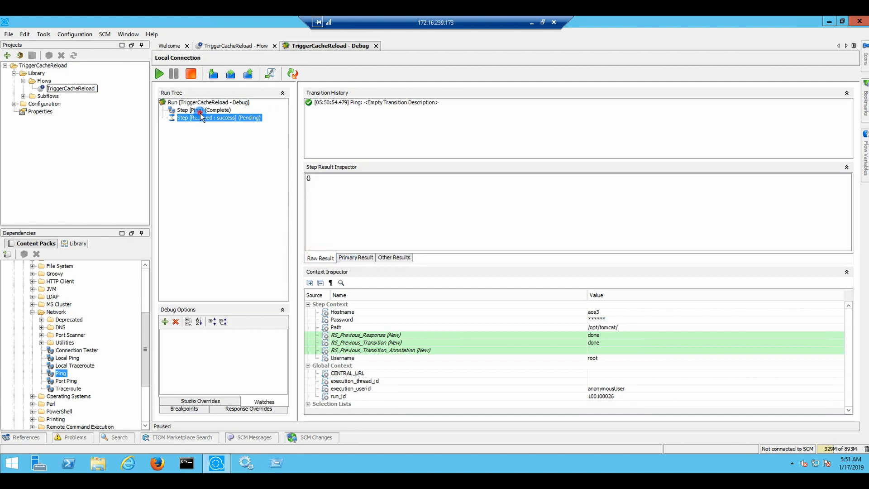
{"action": "left_click", "coordinate": [200, 111]}
{"action": "left_click", "coordinate": [444, 199]}
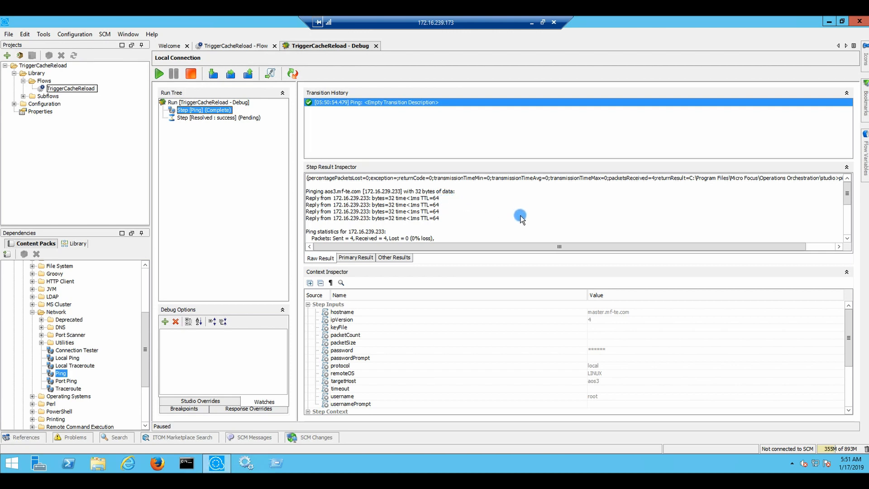
{"action": "left_click_drag", "start_coordinate": [652, 246], "coordinate": [712, 245]}
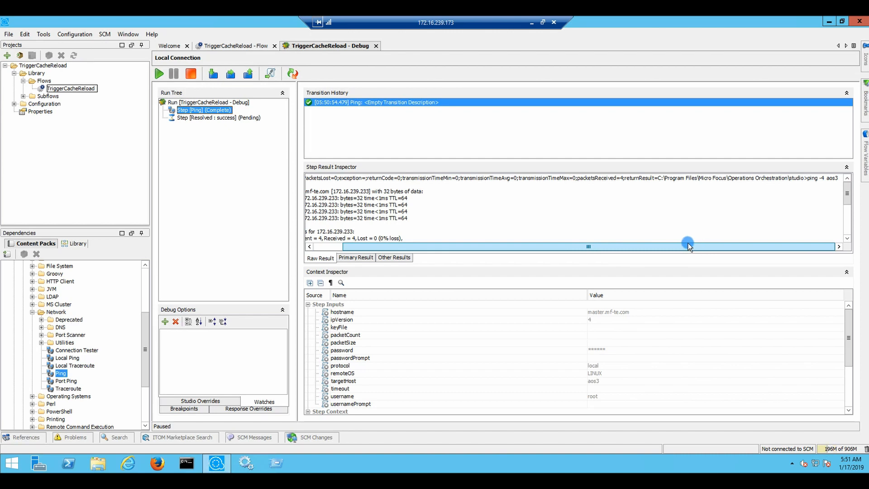
{"action": "left_click_drag", "start_coordinate": [623, 242], "coordinate": [557, 241]}
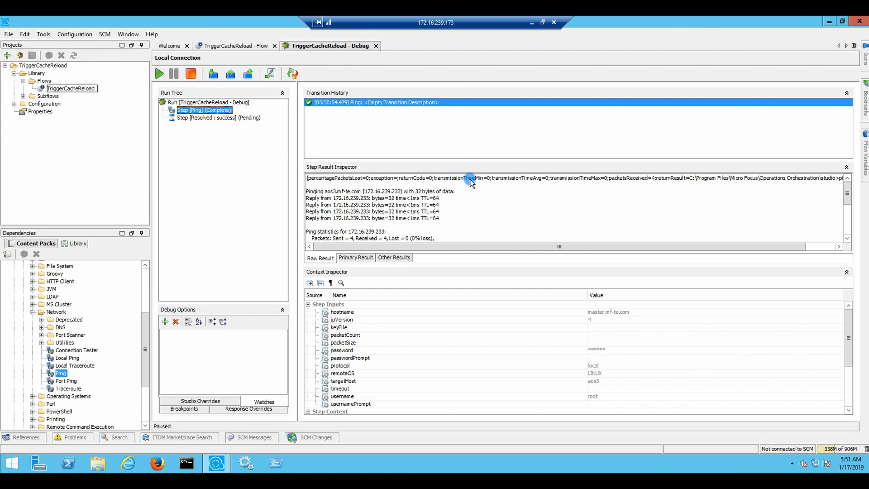
{"action": "left_click_drag", "start_coordinate": [459, 246], "coordinate": [362, 231]}
Step: Reset the debugger and run the whole flow again with the ssh protocol
{"action": "left_click", "coordinate": [292, 74]}
{"action": "left_click", "coordinate": [161, 75]}
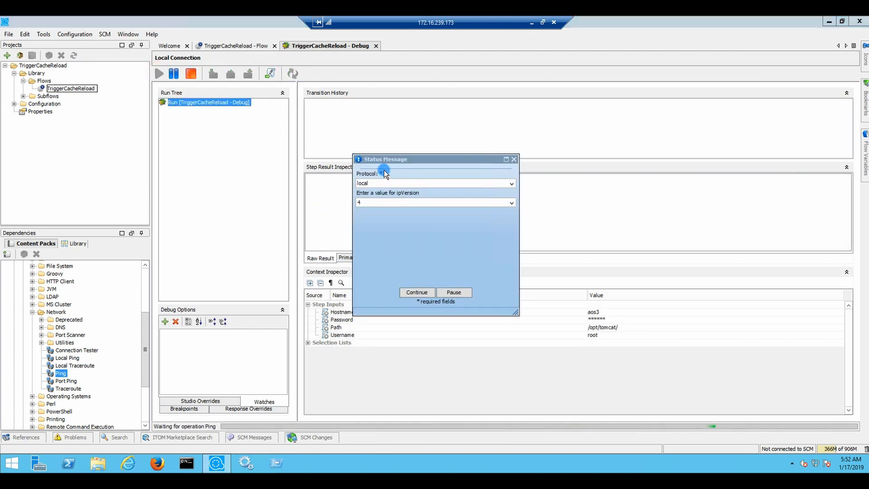
{"action": "left_click", "coordinate": [411, 184]}
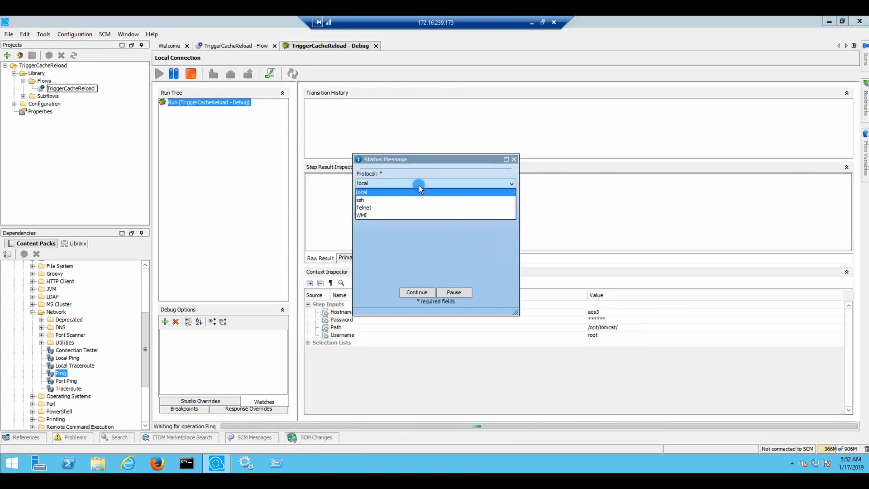
{"action": "left_click", "coordinate": [366, 201]}
{"action": "left_click", "coordinate": [417, 292]}
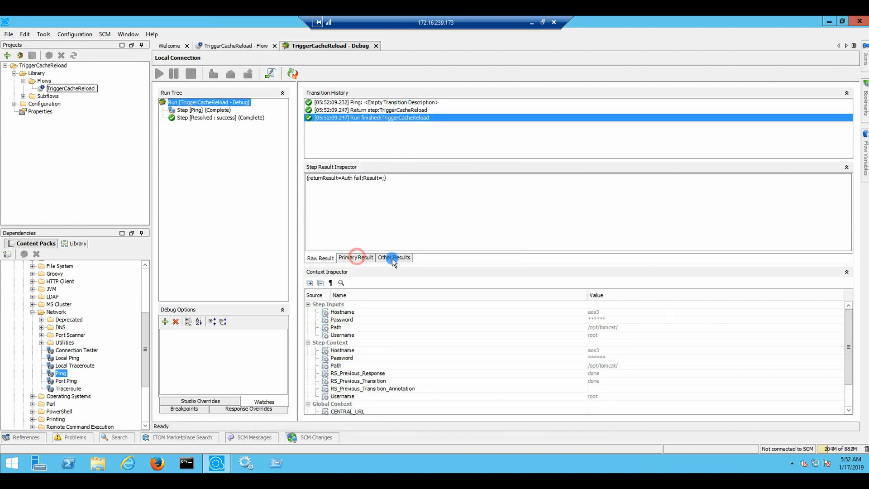
Step: Check the primary and raw results of the ssh run, its return step and its Ping step
{"action": "left_click", "coordinate": [356, 257]}
{"action": "left_click", "coordinate": [361, 110]}
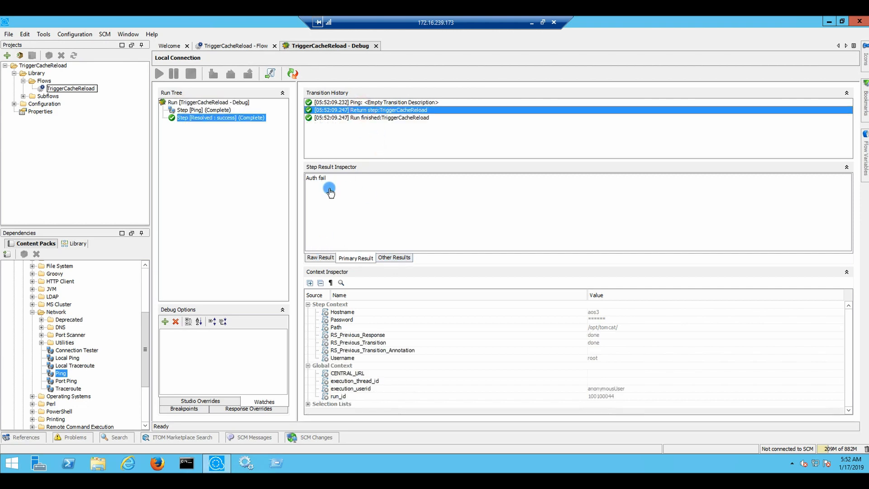
{"action": "left_click", "coordinate": [321, 258]}
{"action": "left_click", "coordinate": [355, 257]}
{"action": "left_click", "coordinate": [356, 102]}
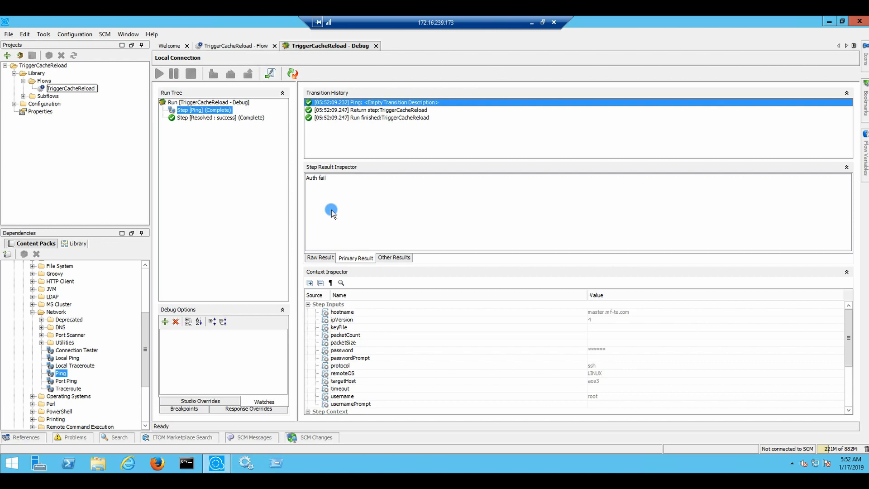
Step: Read through the exception trace in the Ping step's raw result down to its last entries
{"action": "left_click", "coordinate": [320, 256]}
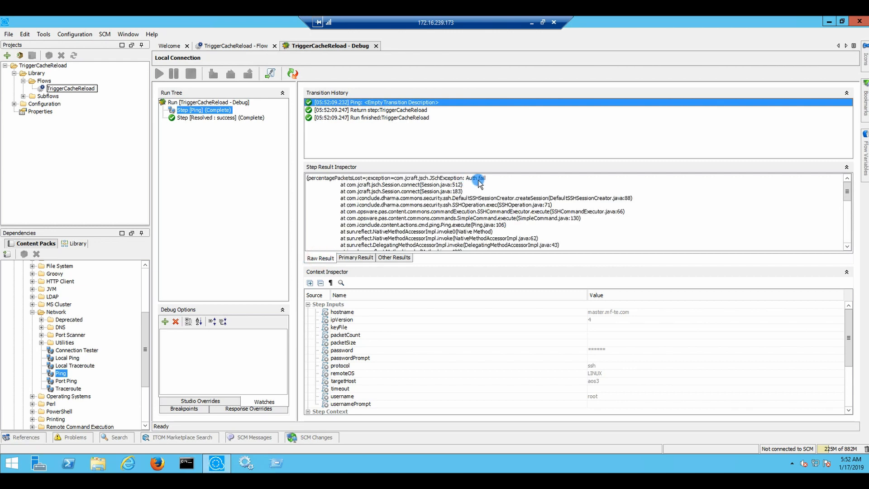
{"action": "left_click", "coordinate": [846, 247]}
{"action": "left_click", "coordinate": [846, 247]}
{"action": "left_click", "coordinate": [846, 247]}
{"action": "left_click", "coordinate": [847, 247]}
{"action": "left_click", "coordinate": [846, 246]}
{"action": "left_click", "coordinate": [847, 246]}
{"action": "left_click", "coordinate": [846, 246]}
{"action": "left_click", "coordinate": [846, 247]}
{"action": "left_click", "coordinate": [846, 246]}
{"action": "left_click", "coordinate": [847, 247]}
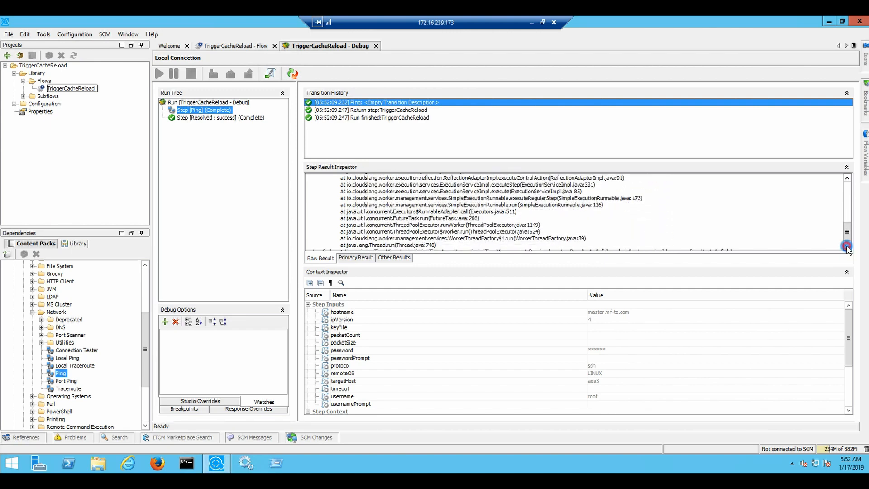
Step: Read the end of the Ping step's raw result and check its primary result
{"action": "left_click", "coordinate": [847, 247]}
{"action": "left_click", "coordinate": [847, 247]}
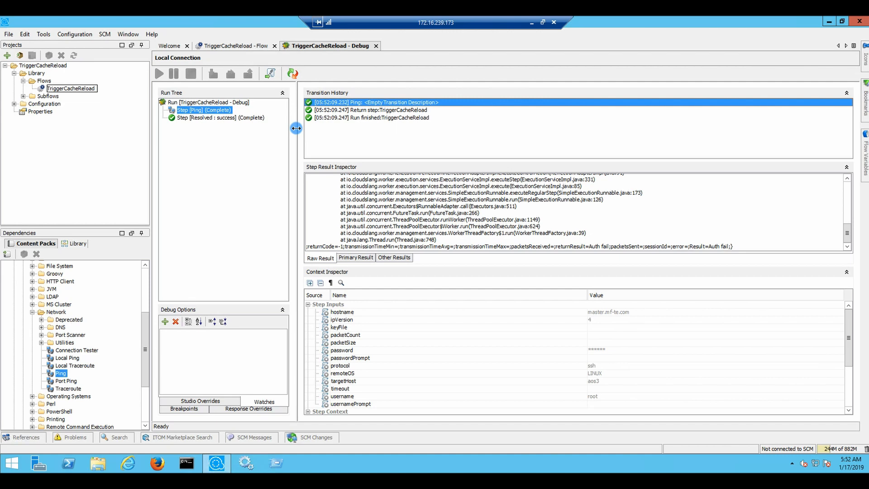
{"action": "left_click", "coordinate": [351, 258]}
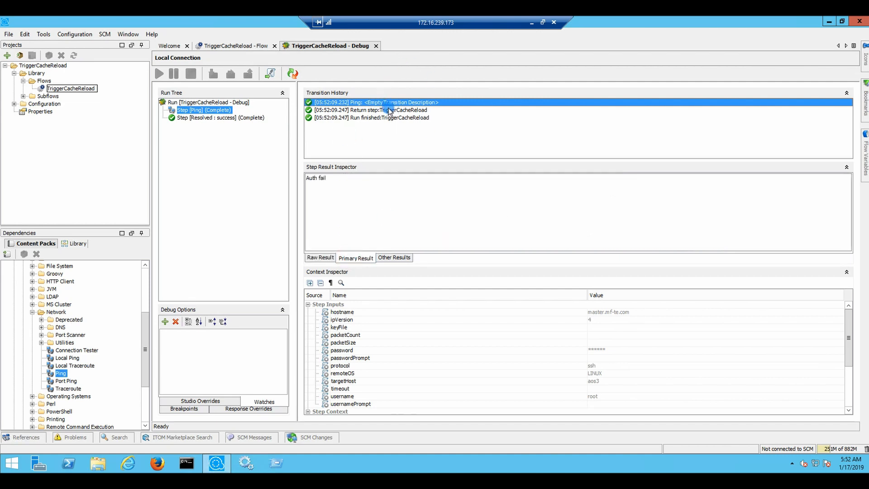
Step: Make the Ping step's protocol input use the constant local and save the flow
{"action": "left_click", "coordinate": [229, 44]}
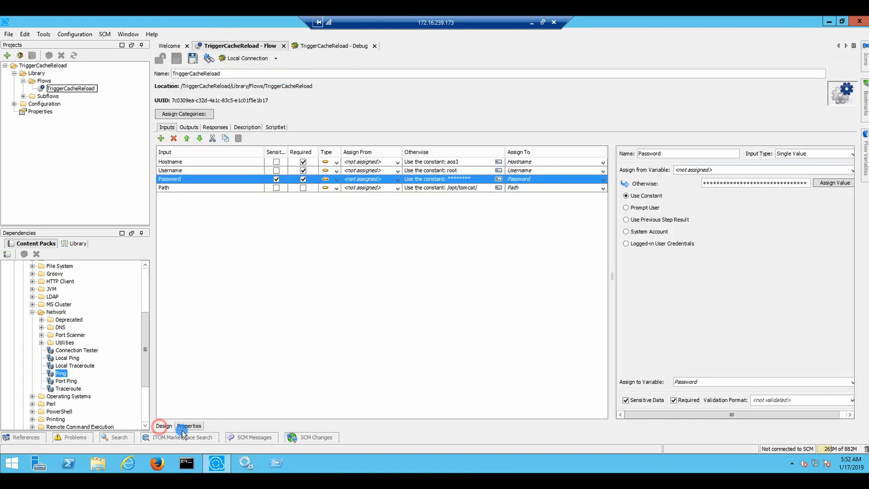
{"action": "left_click", "coordinate": [163, 425]}
{"action": "left_click", "coordinate": [257, 187]}
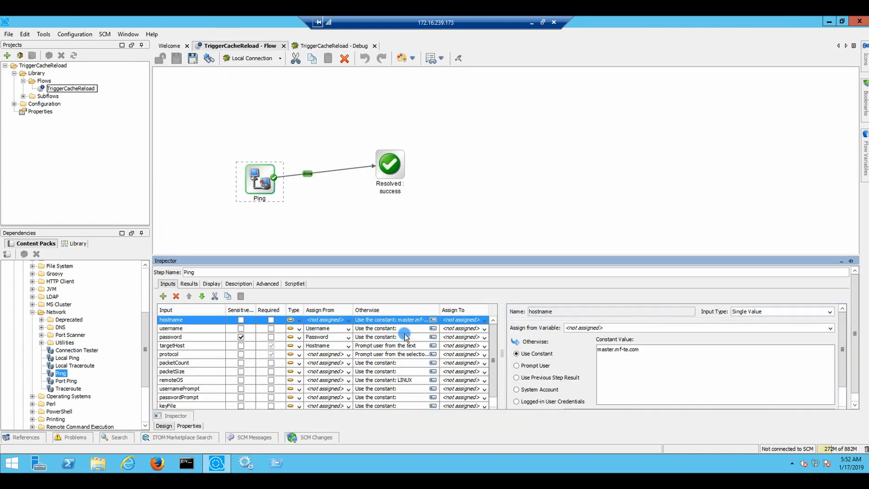
{"action": "left_click", "coordinate": [200, 354]}
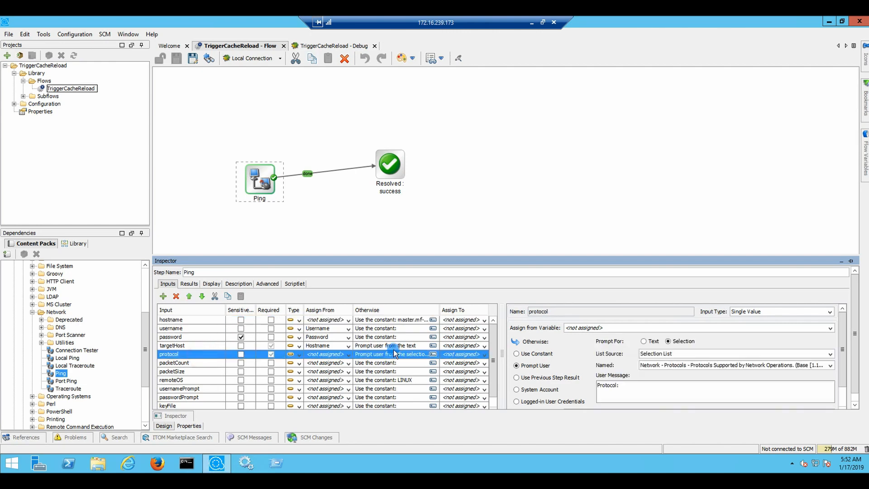
{"action": "left_click", "coordinate": [538, 355]}
{"action": "left_click", "coordinate": [629, 365]}
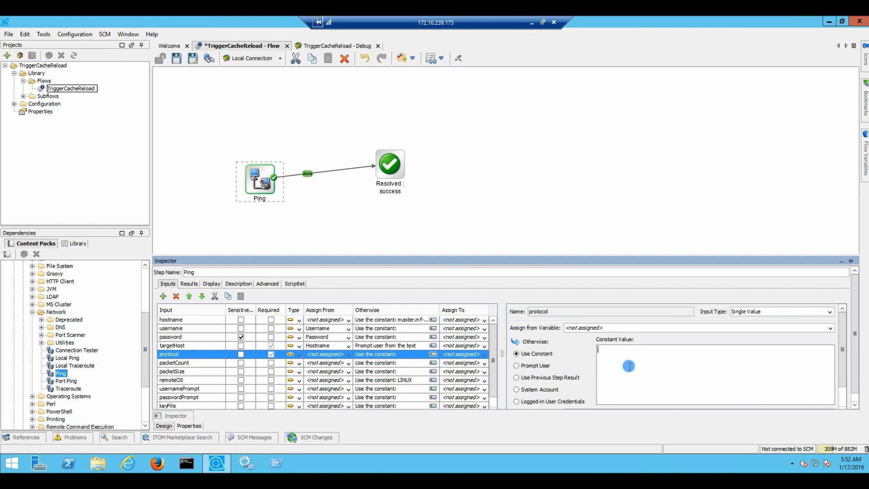
{"action": "left_click", "coordinate": [176, 58]}
Step: Reset the debugger and run the flow again, continuing with ipVersion 4
{"action": "left_click", "coordinate": [336, 47]}
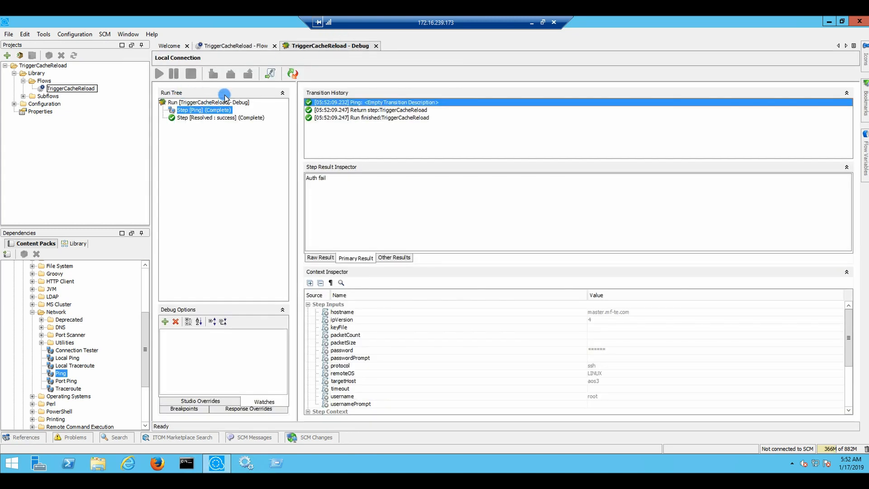
{"action": "left_click", "coordinate": [293, 73]}
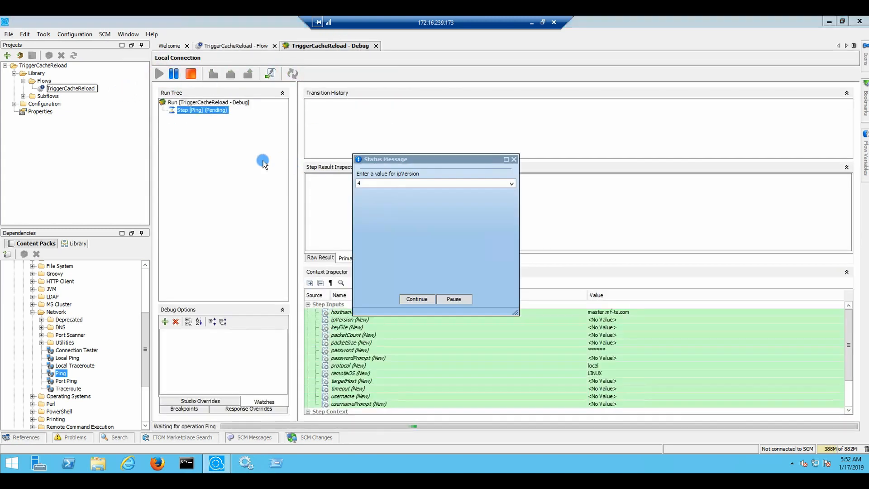
{"action": "left_click", "coordinate": [465, 184]}
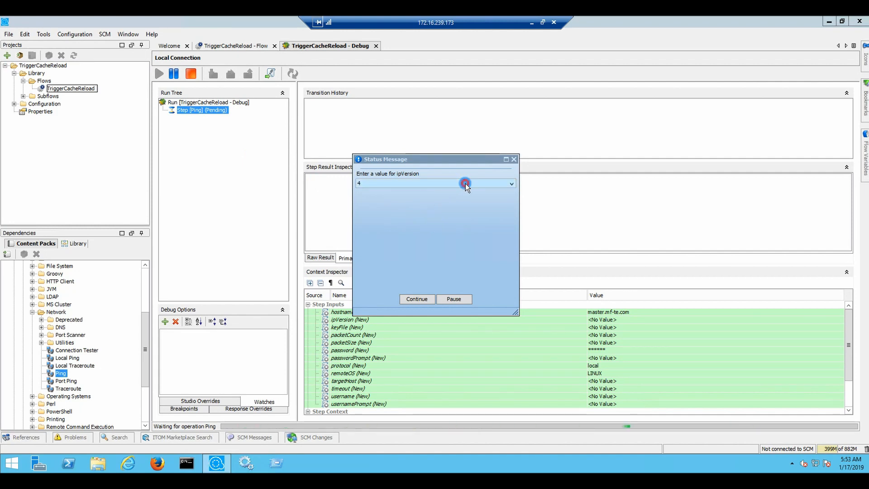
{"action": "left_click", "coordinate": [419, 299]}
{"action": "left_click", "coordinate": [417, 301]}
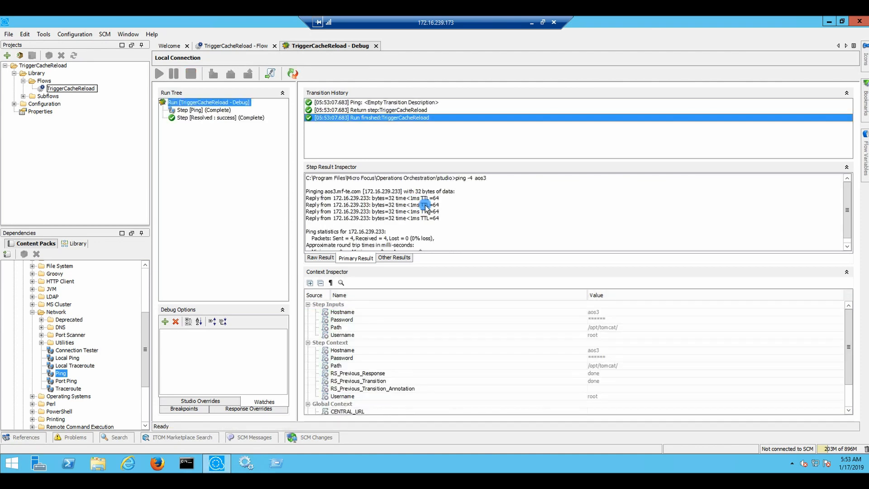
Step: Make the Ping step's ipVersion input use the constant 4 and save the flow
{"action": "left_click", "coordinate": [235, 46]}
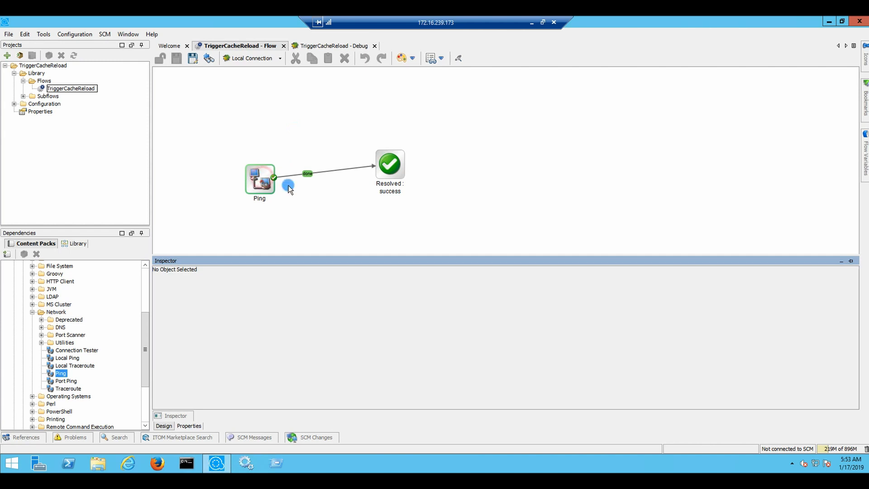
{"action": "left_click", "coordinate": [288, 186]}
{"action": "double_click", "coordinate": [256, 186]}
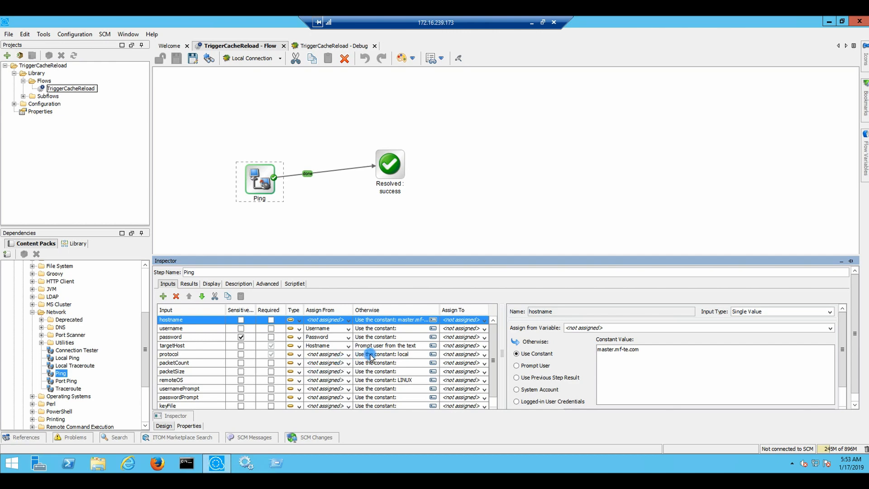
{"action": "left_click", "coordinate": [492, 374]}
{"action": "left_click_drag", "start_coordinate": [492, 377], "coordinate": [493, 390]}
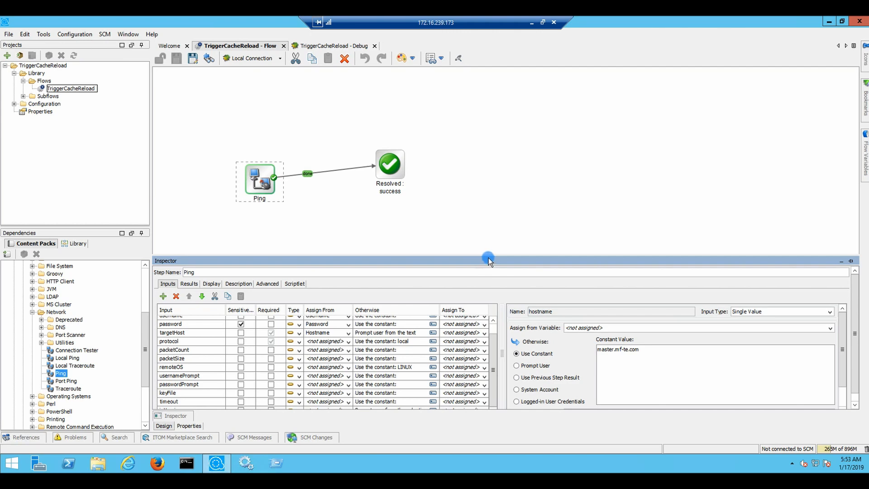
{"action": "left_click_drag", "start_coordinate": [484, 255], "coordinate": [478, 217]}
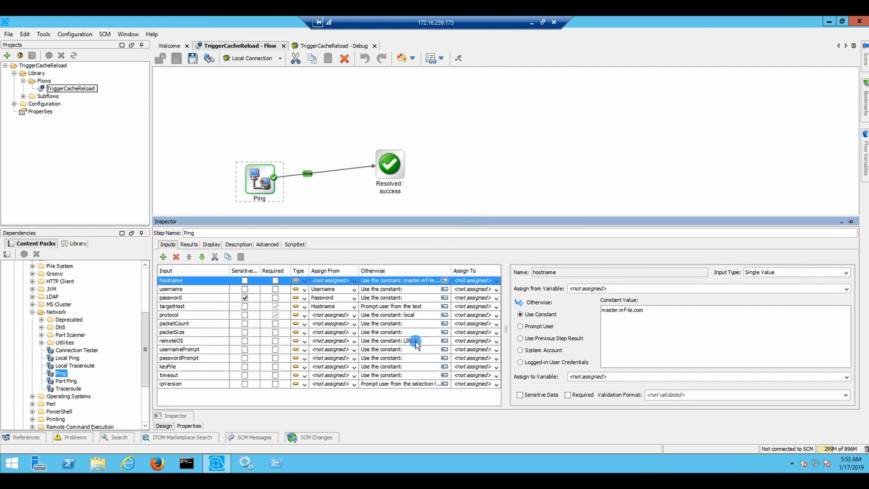
{"action": "left_click", "coordinate": [380, 386]}
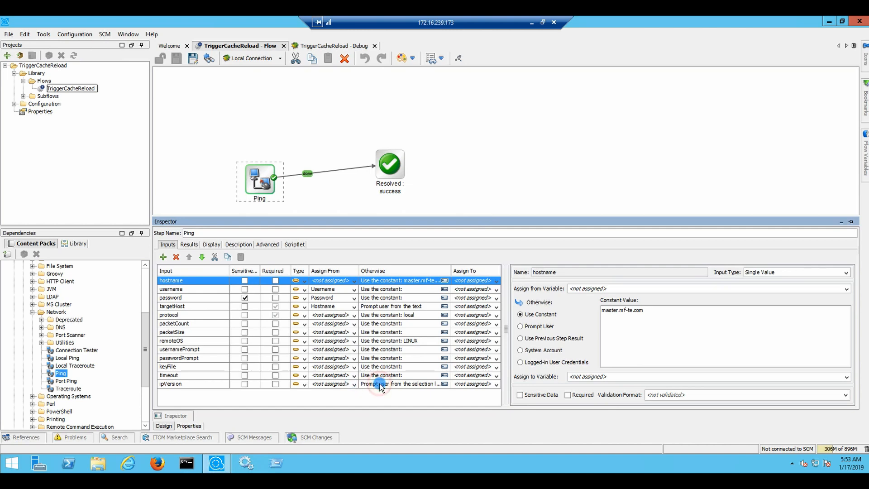
{"action": "left_click", "coordinate": [539, 315]}
{"action": "left_click", "coordinate": [618, 324]}
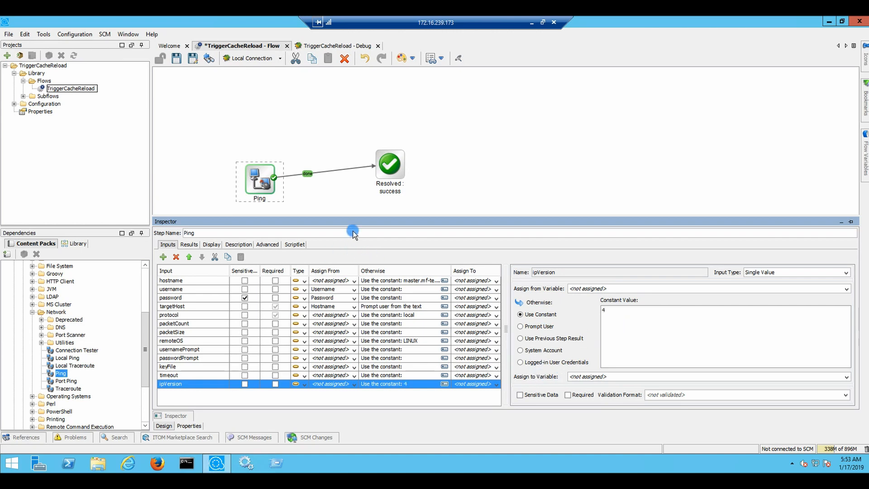
{"action": "left_click", "coordinate": [340, 199]}
{"action": "left_click", "coordinate": [178, 59]}
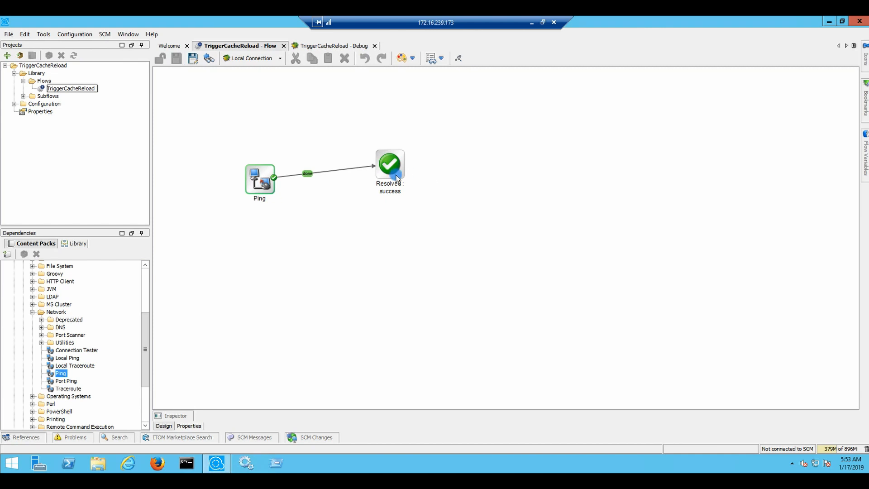
Step: Delete the transition from Ping to the Resolved : success step and move that return step farther from Ping
{"action": "left_click", "coordinate": [357, 168]}
{"action": "key", "text": "Delete"}
{"action": "left_click_drag", "start_coordinate": [398, 167], "coordinate": [517, 187]}
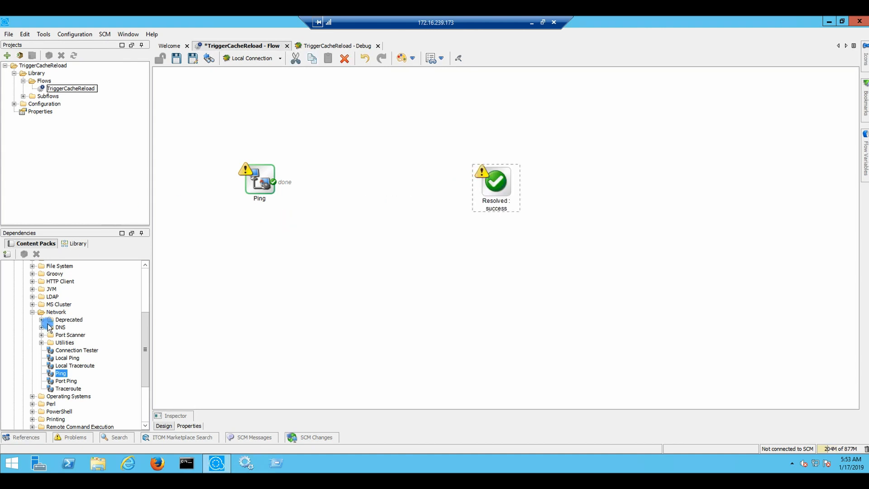
Step: Browse the Network operations, including Utilities and Port Scanner, and examine the inputs of the Port Ping operation
{"action": "left_click_drag", "start_coordinate": [145, 345], "coordinate": [145, 360]}
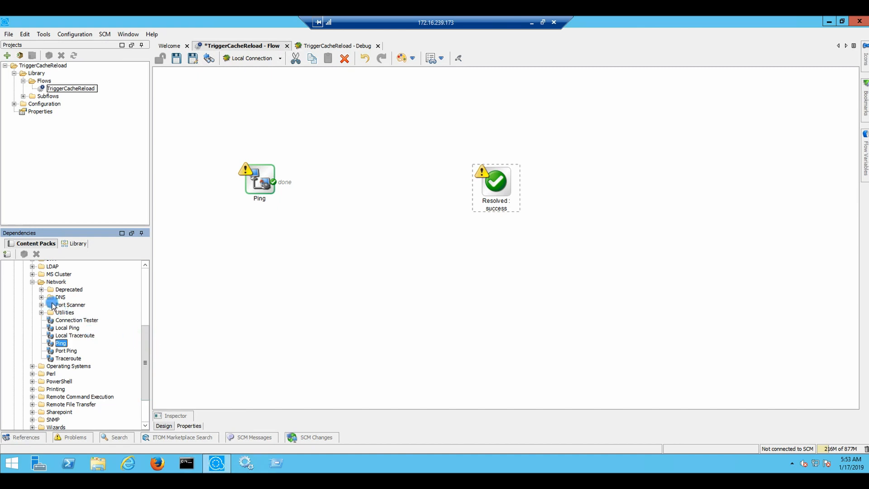
{"action": "left_click", "coordinate": [41, 313]}
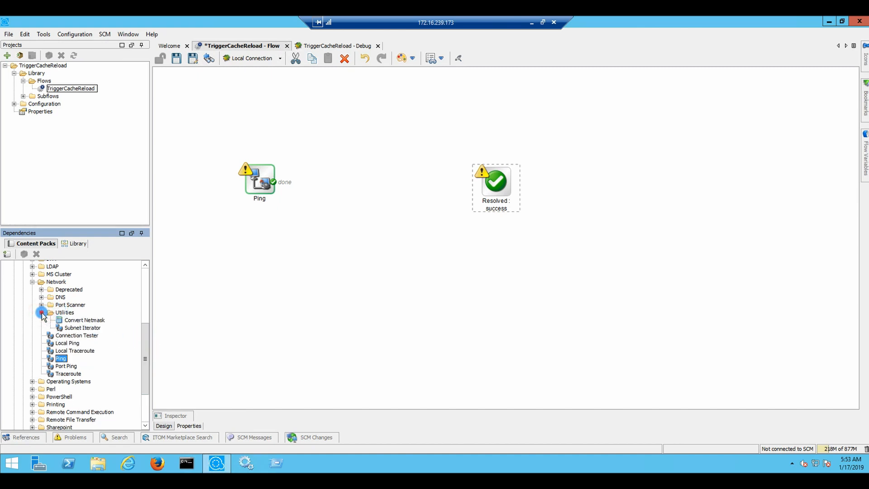
{"action": "left_click", "coordinate": [41, 312]}
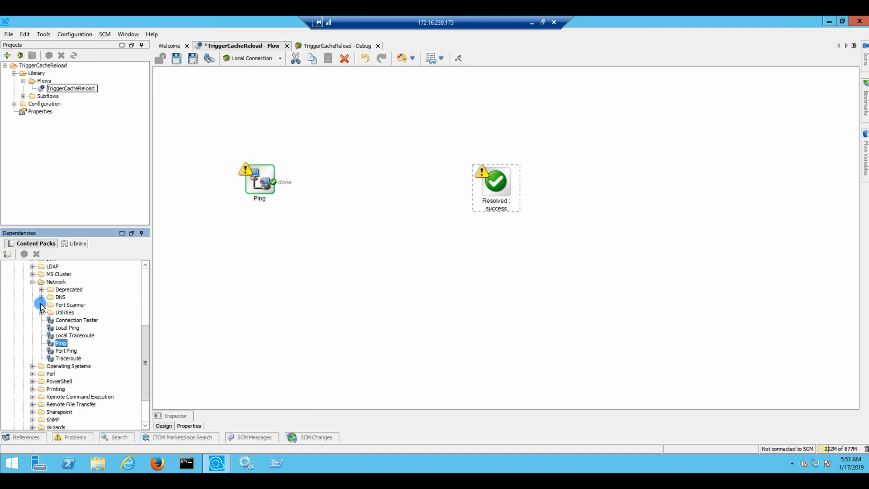
{"action": "left_click", "coordinate": [41, 305]}
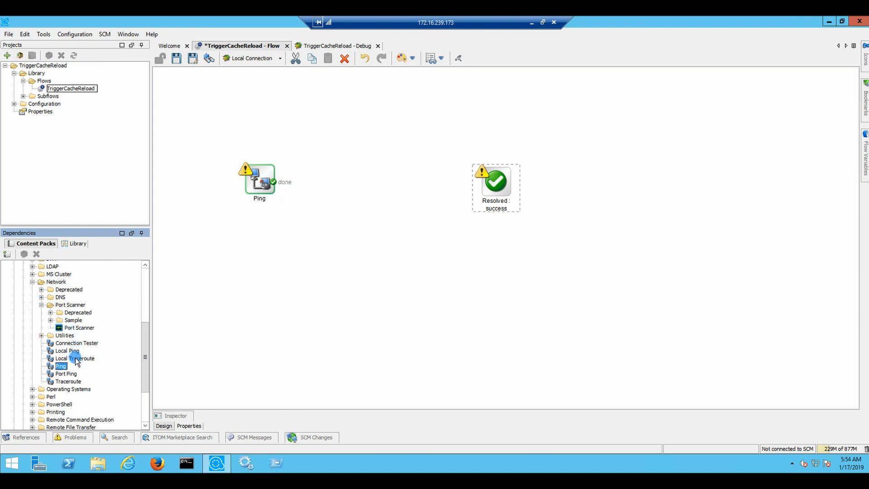
{"action": "left_click", "coordinate": [75, 375]}
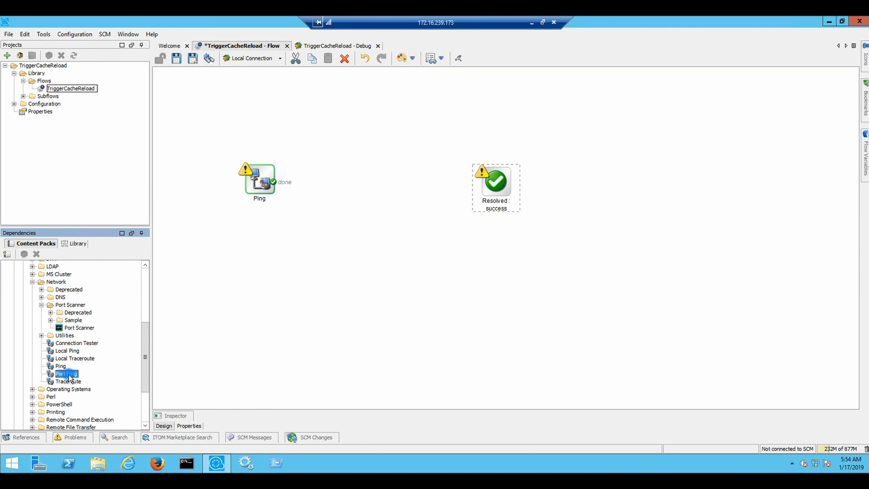
{"action": "double_click", "coordinate": [65, 375]}
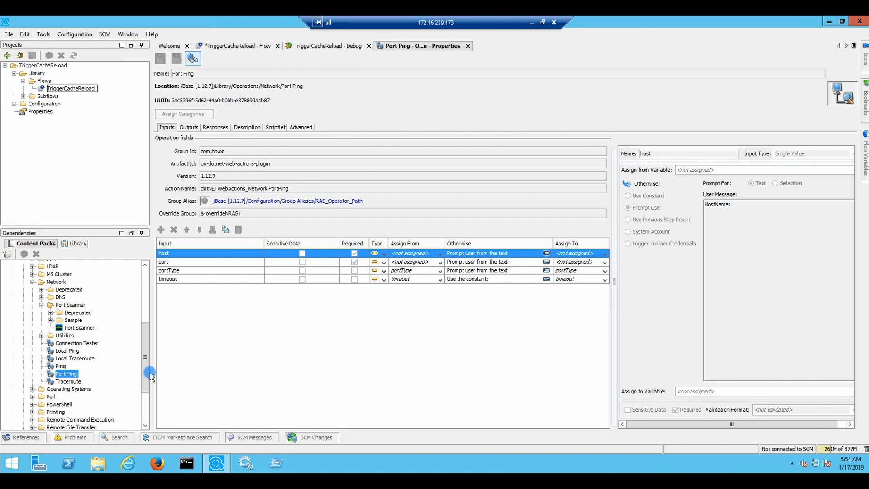
{"action": "left_click", "coordinate": [468, 45]}
{"action": "left_click", "coordinate": [240, 46]}
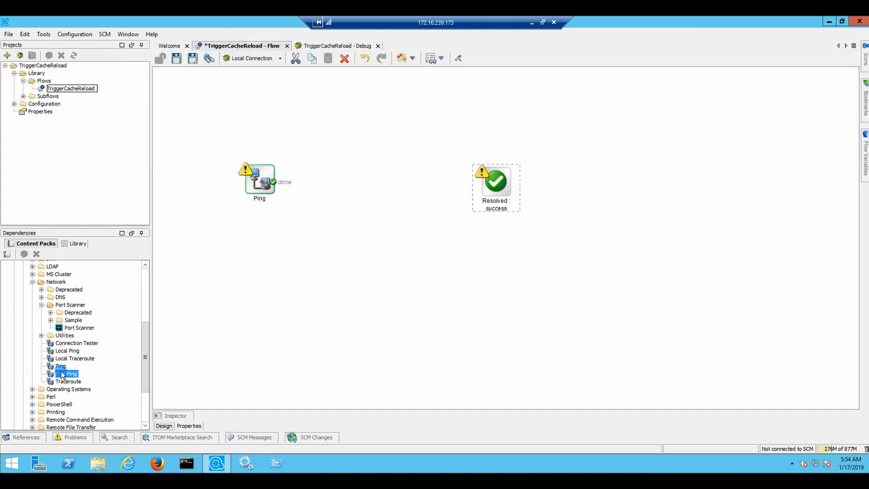
Step: Add a Port Ping step with a single response and connect it between Ping and Resolved : success
{"action": "left_click_drag", "start_coordinate": [67, 376], "coordinate": [347, 181]}
{"action": "right_click", "coordinate": [349, 179]}
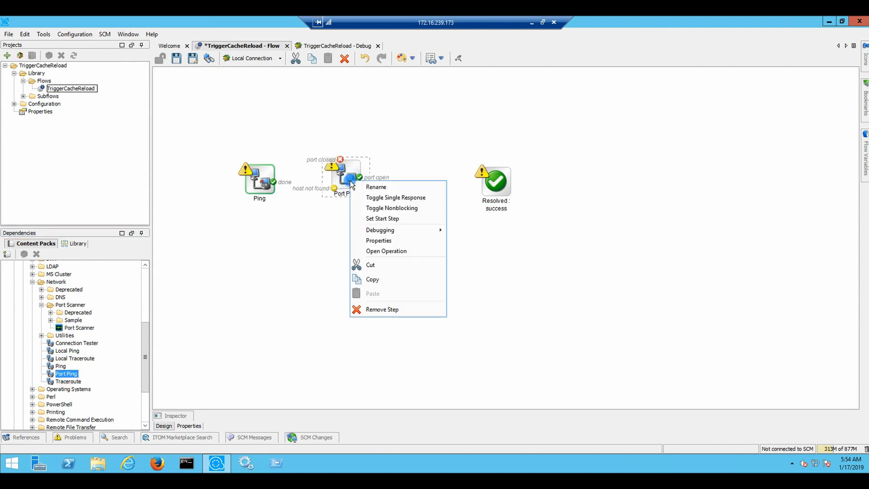
{"action": "left_click", "coordinate": [413, 197]}
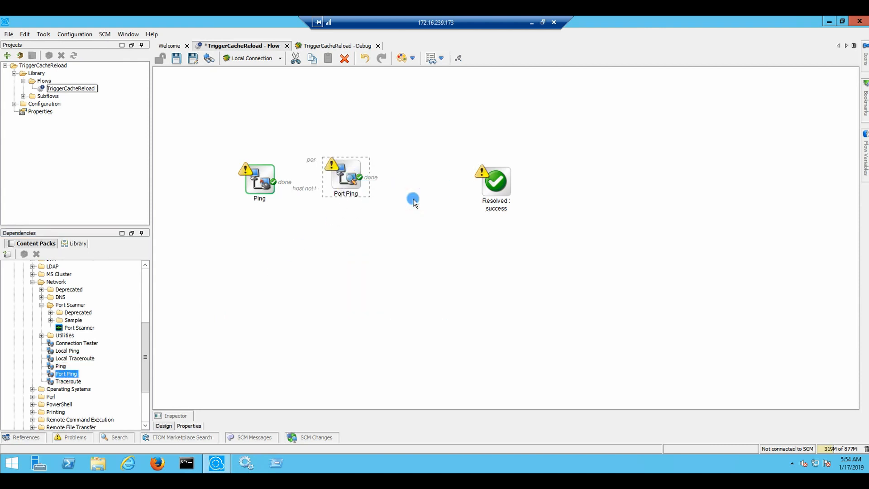
{"action": "left_click_drag", "start_coordinate": [278, 185], "coordinate": [494, 182]}
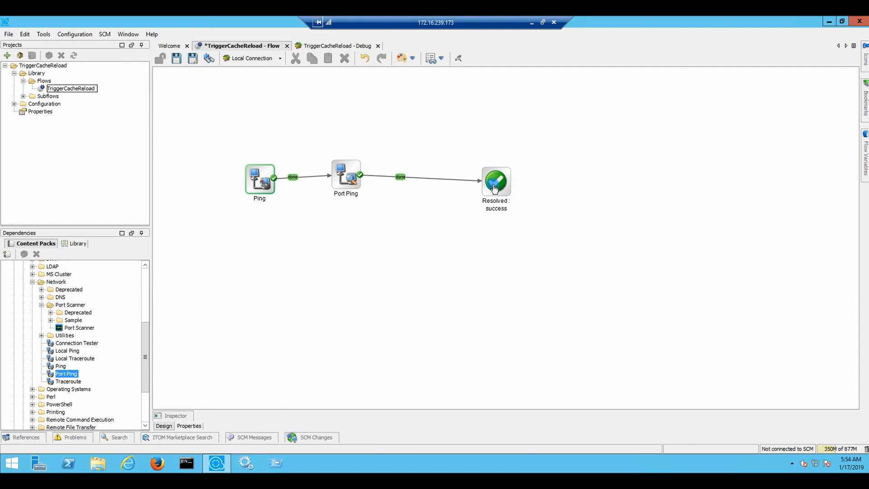
Step: Assign the Port Ping step's host from Hostname and set its port to the constant 8080, leaving portType an empty constant
{"action": "double_click", "coordinate": [351, 173]}
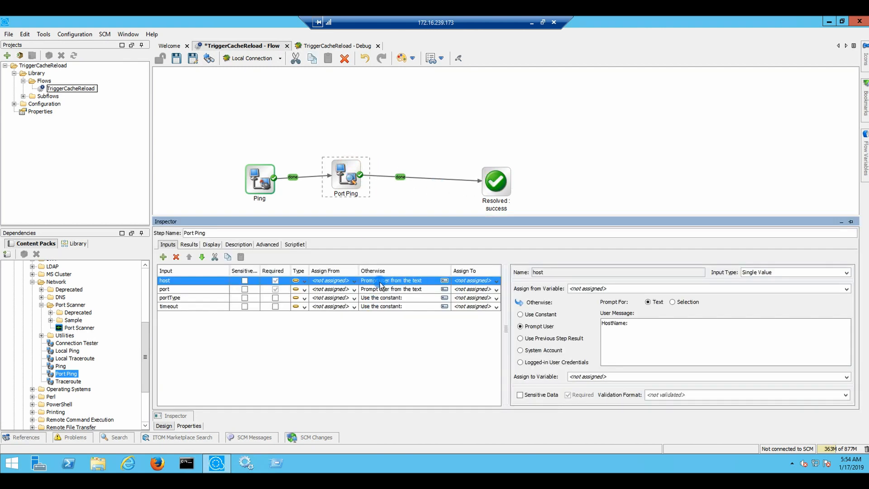
{"action": "left_click", "coordinate": [353, 281]}
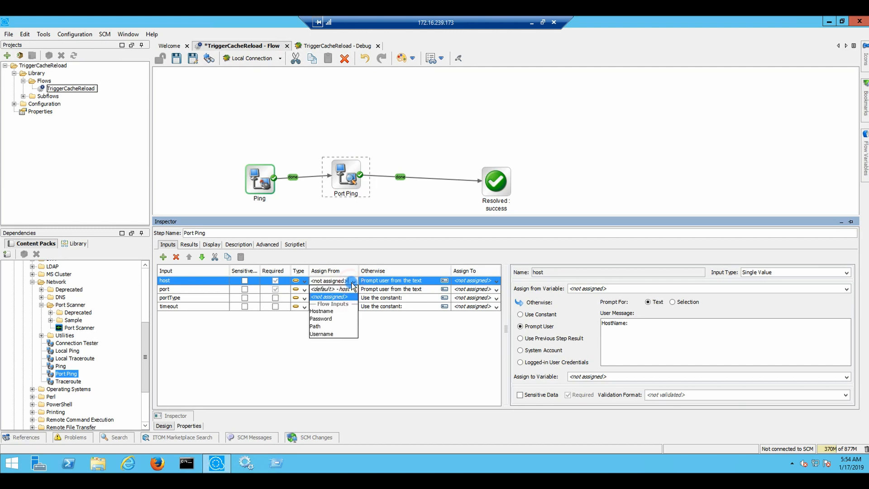
{"action": "left_click", "coordinate": [327, 311]}
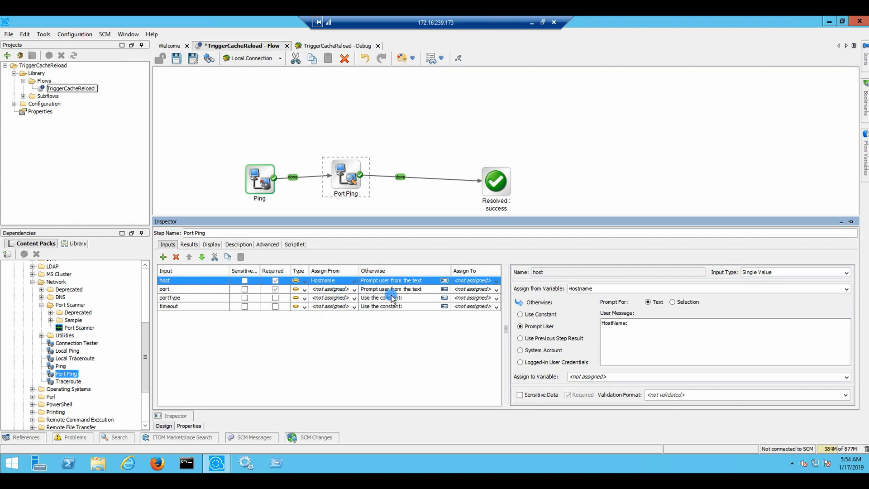
{"action": "left_click", "coordinate": [421, 290]}
{"action": "left_click", "coordinate": [539, 316]}
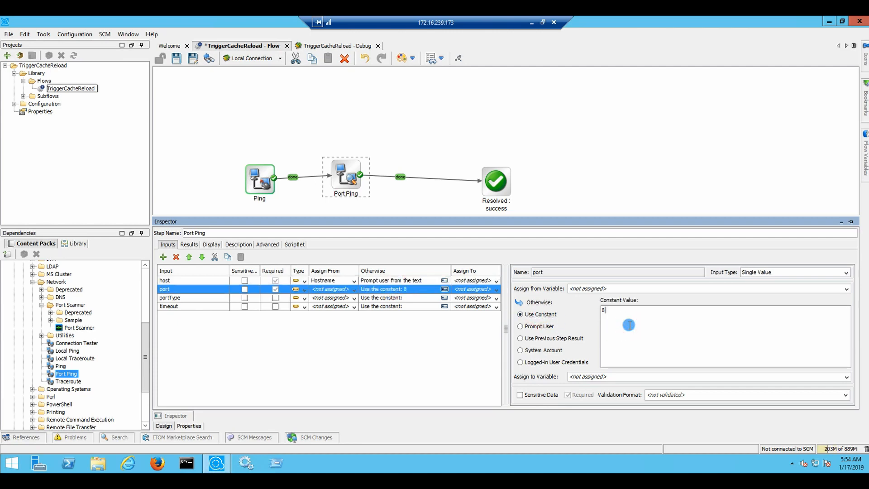
{"action": "left_click", "coordinate": [390, 298]}
{"action": "left_click", "coordinate": [556, 315]}
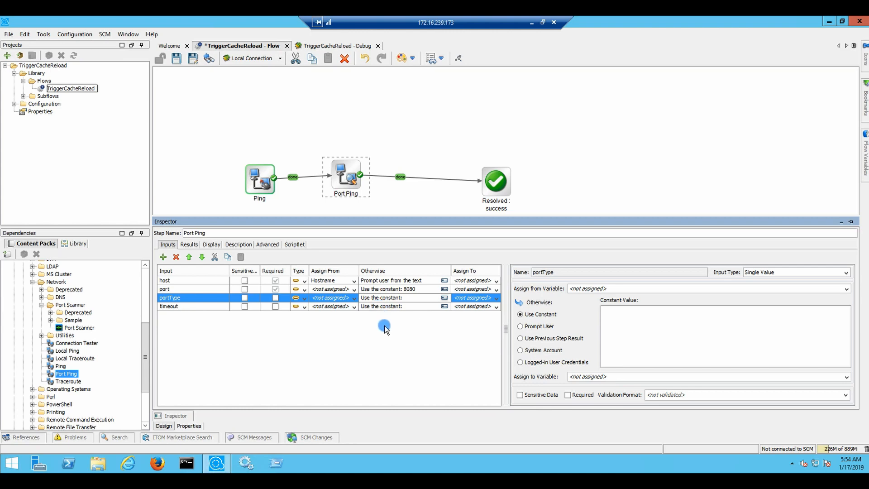
Step: Save the TriggerCacheReload flow and run it again from the start in the debugger
{"action": "left_click", "coordinate": [251, 57]}
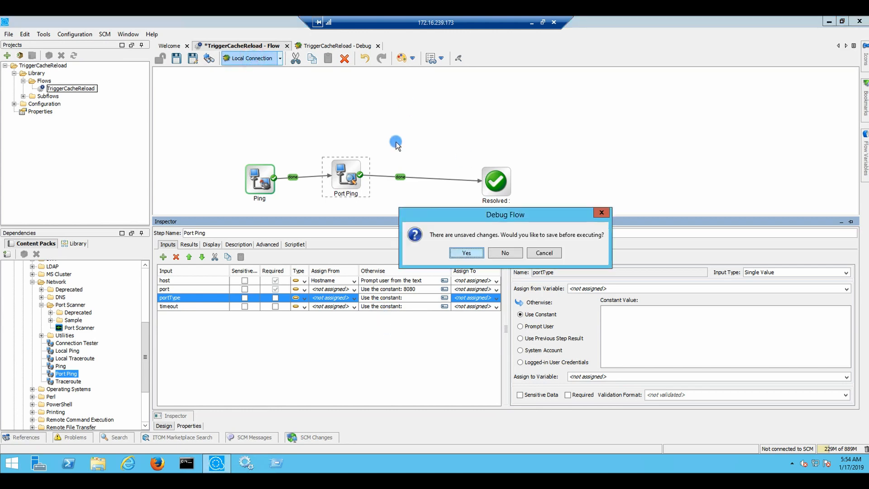
{"action": "left_click", "coordinate": [461, 252]}
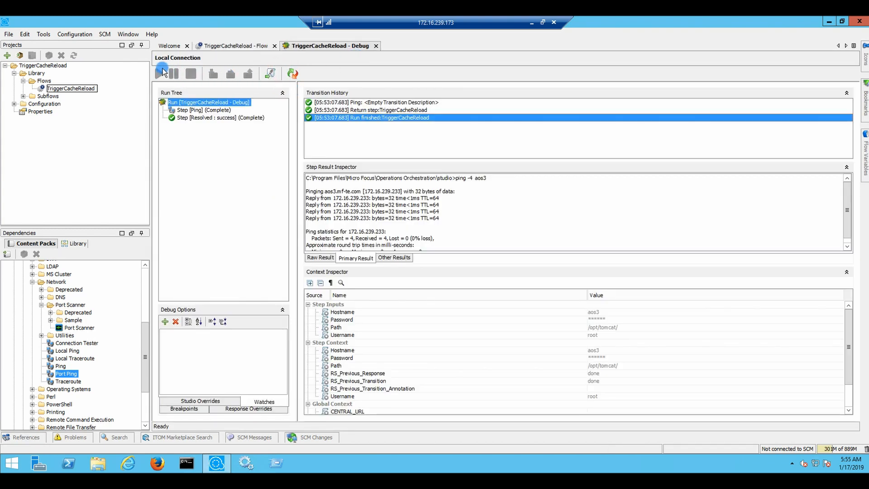
{"action": "left_click", "coordinate": [292, 73]}
{"action": "left_click", "coordinate": [165, 76]}
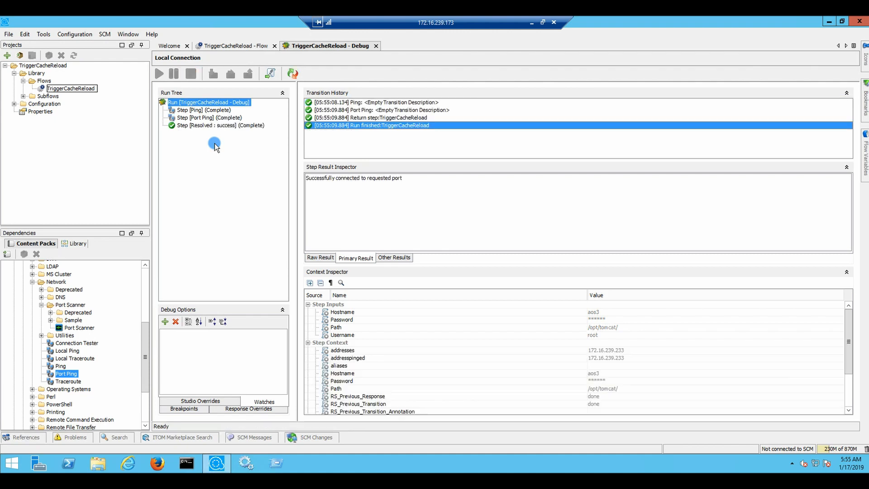
Step: Examine the raw and primary results of the Port Ping step in the debug run
{"action": "left_click", "coordinate": [206, 118]}
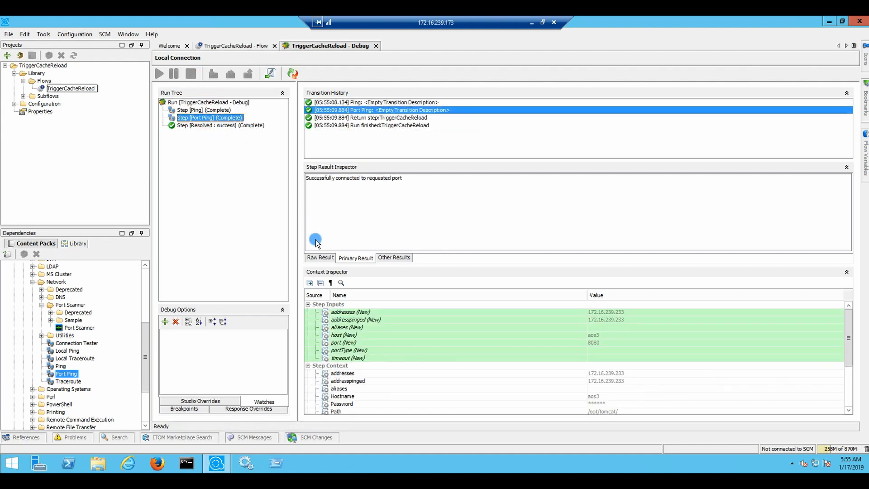
{"action": "left_click", "coordinate": [321, 258]}
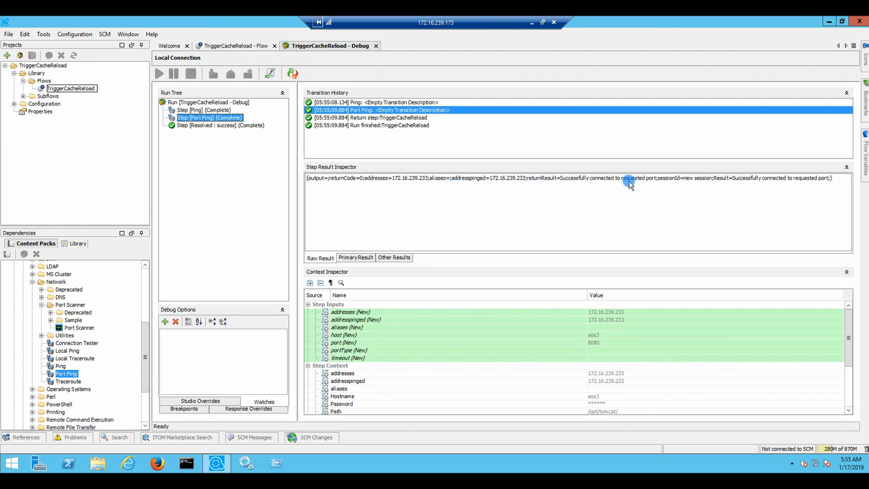
{"action": "left_click", "coordinate": [356, 258]}
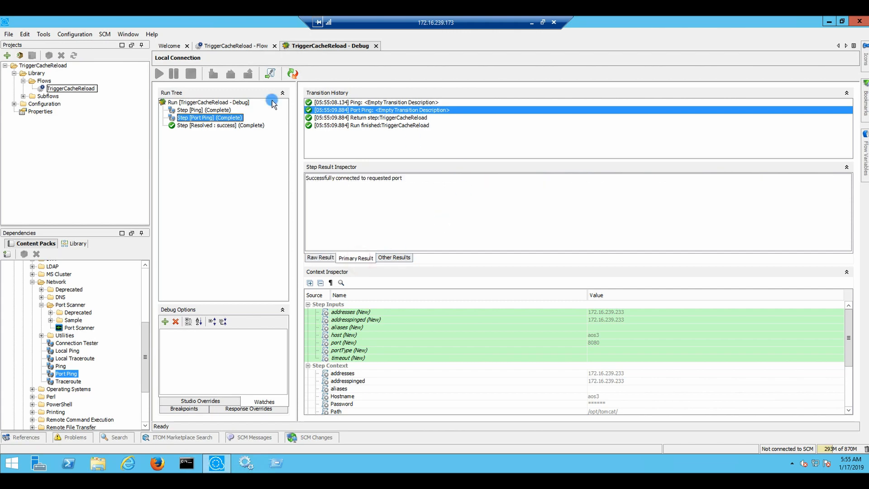
Step: Return to the TriggerCacheReload flow design and delete the transition from Port Ping to Resolved : success
{"action": "left_click", "coordinate": [234, 47]}
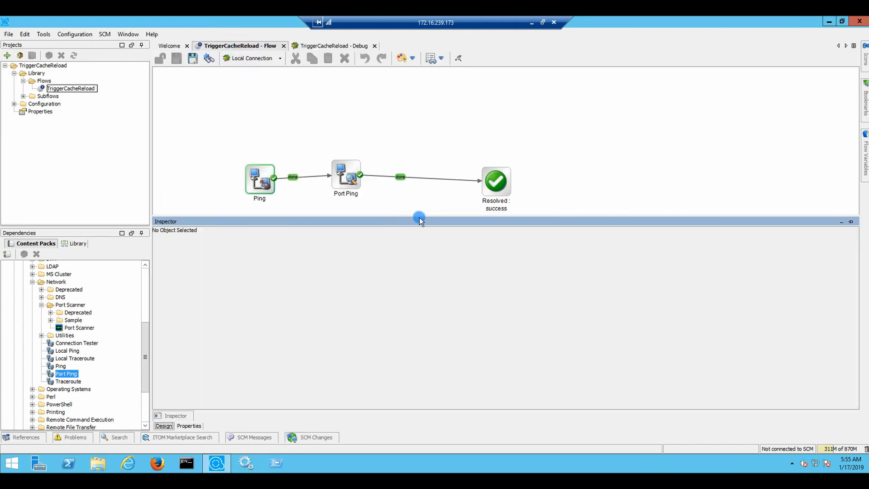
{"action": "left_click_drag", "start_coordinate": [433, 219], "coordinate": [432, 242]}
{"action": "left_click", "coordinate": [429, 178]}
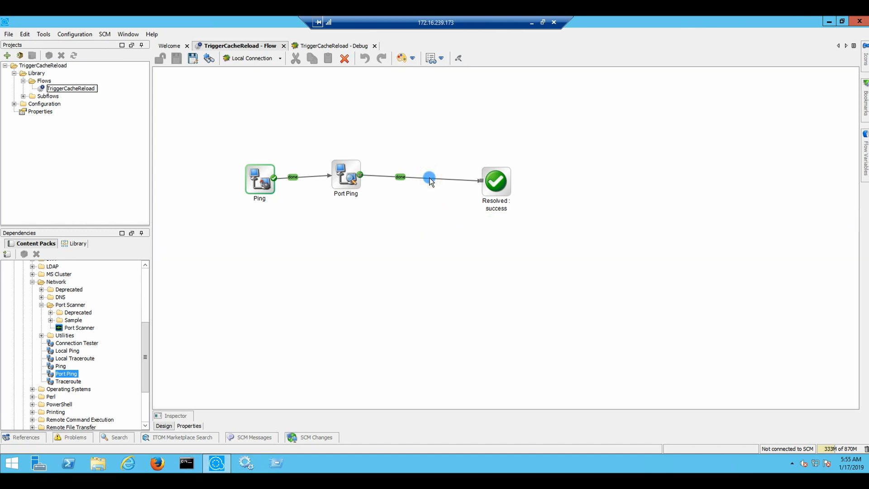
{"action": "key", "text": "Delete"}
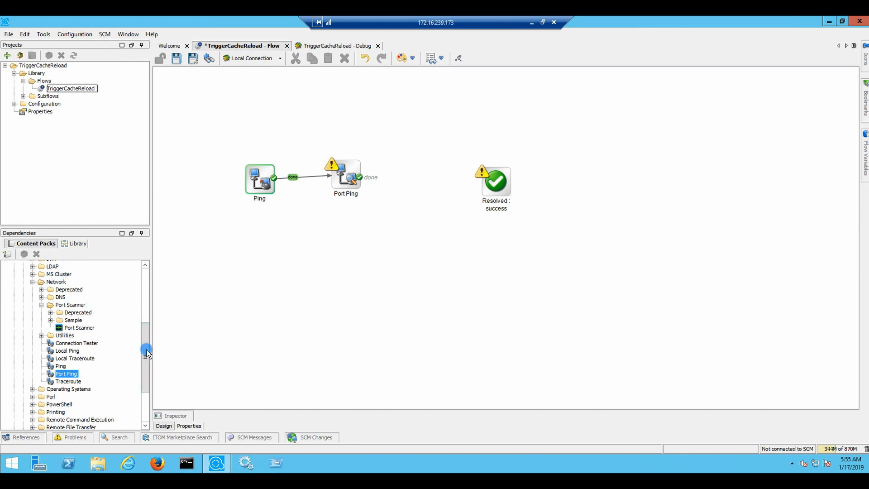
Step: Expand the Disk and File Operations folder under Operating Systems, Linux, Red Hat in the content packs
{"action": "left_click", "coordinate": [33, 389]}
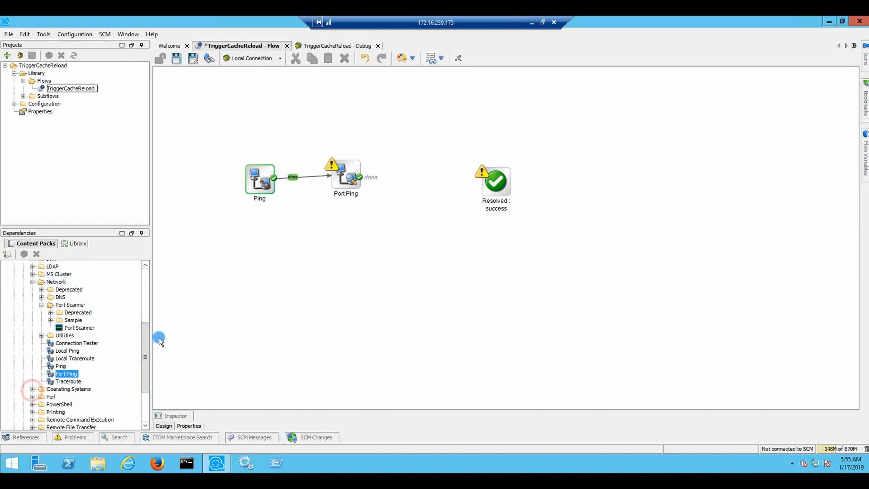
{"action": "left_click_drag", "start_coordinate": [144, 340], "coordinate": [144, 364]}
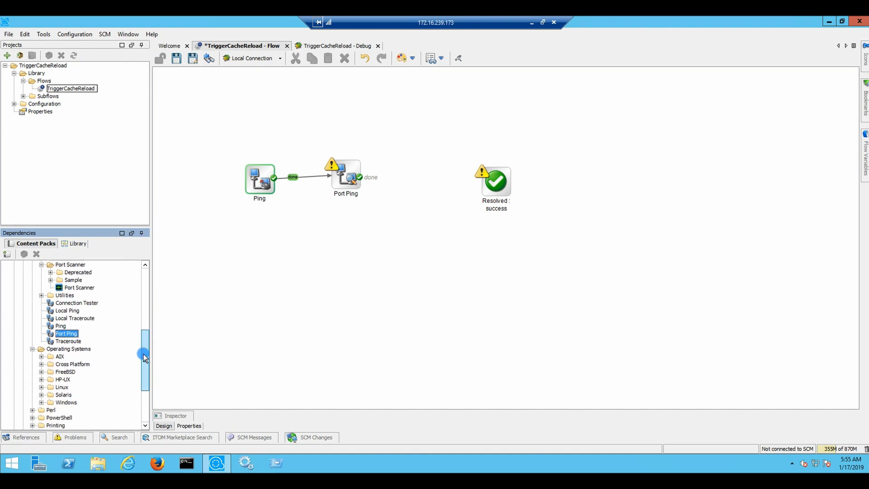
{"action": "left_click", "coordinate": [42, 385]}
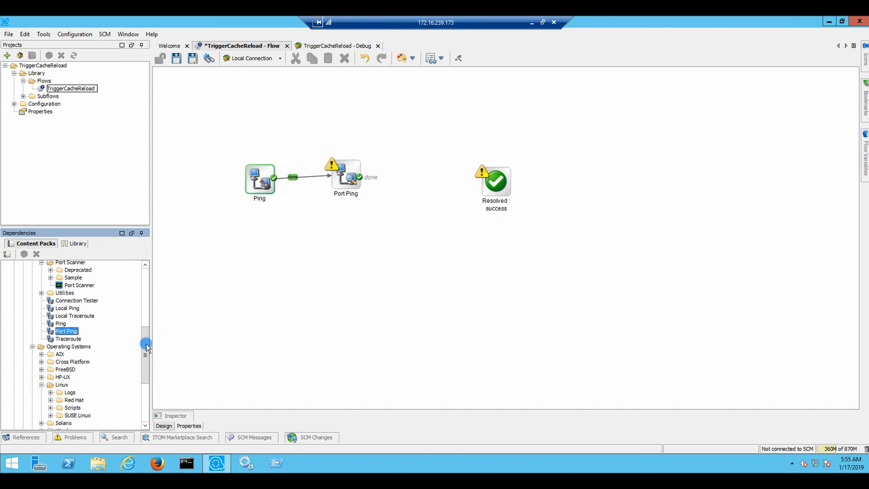
{"action": "left_click_drag", "start_coordinate": [143, 344], "coordinate": [144, 377]}
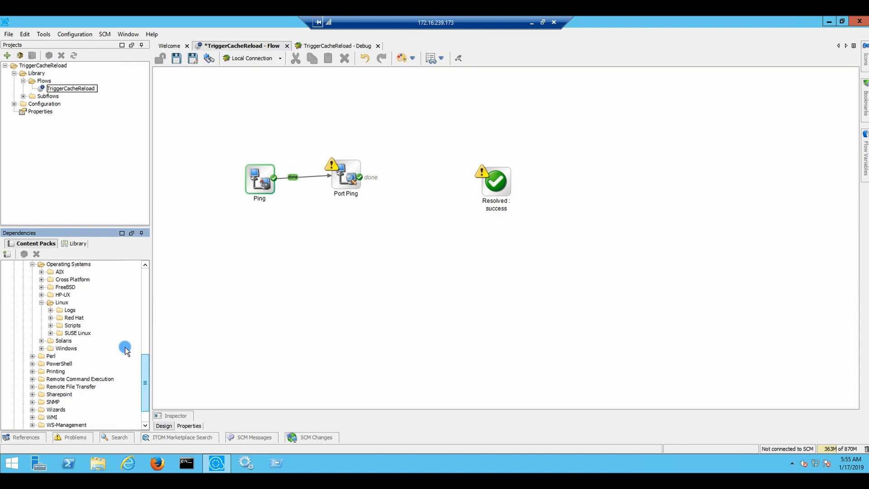
{"action": "left_click", "coordinate": [50, 317]}
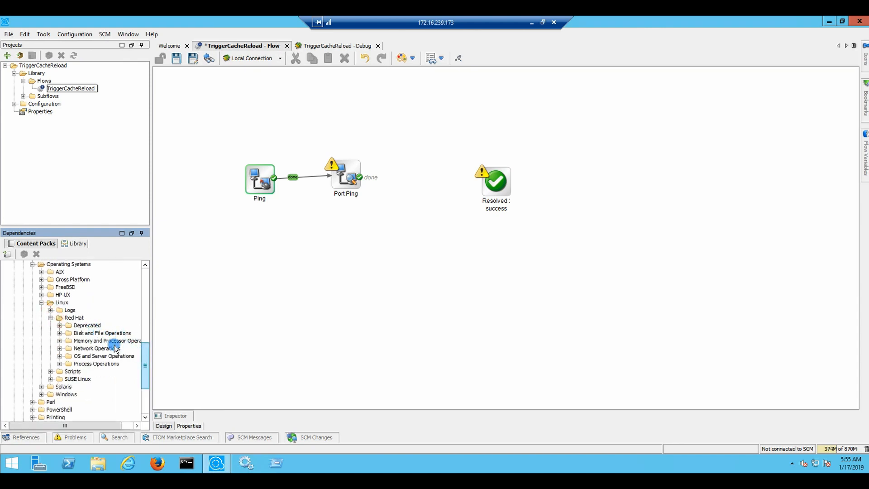
{"action": "left_click", "coordinate": [60, 334]}
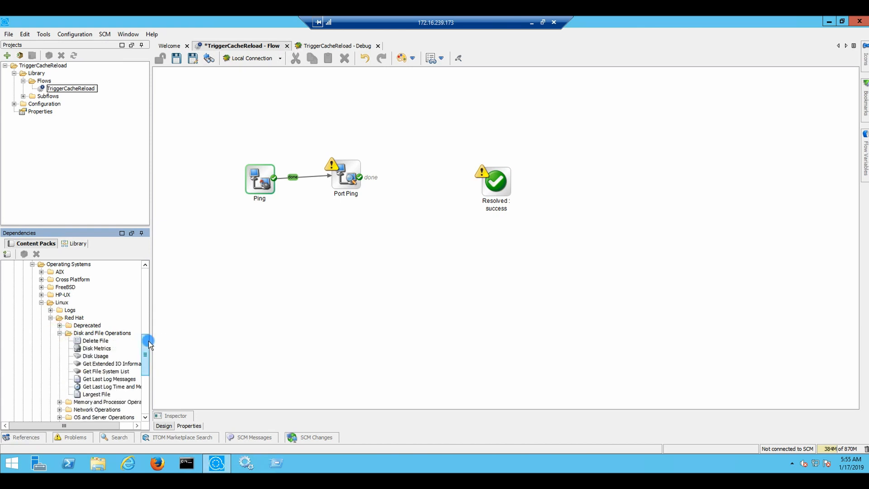
{"action": "left_click", "coordinate": [95, 348]}
{"action": "left_click_drag", "start_coordinate": [96, 349], "coordinate": [415, 193]}
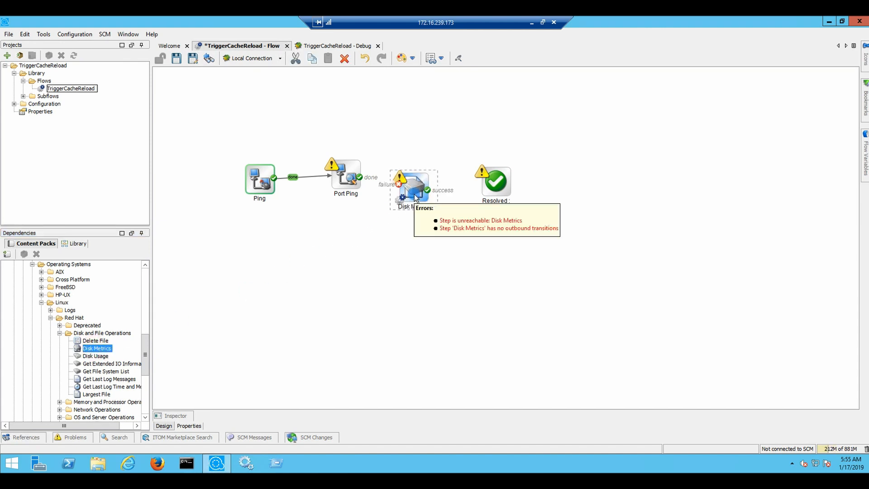
{"action": "key", "text": "Delete"}
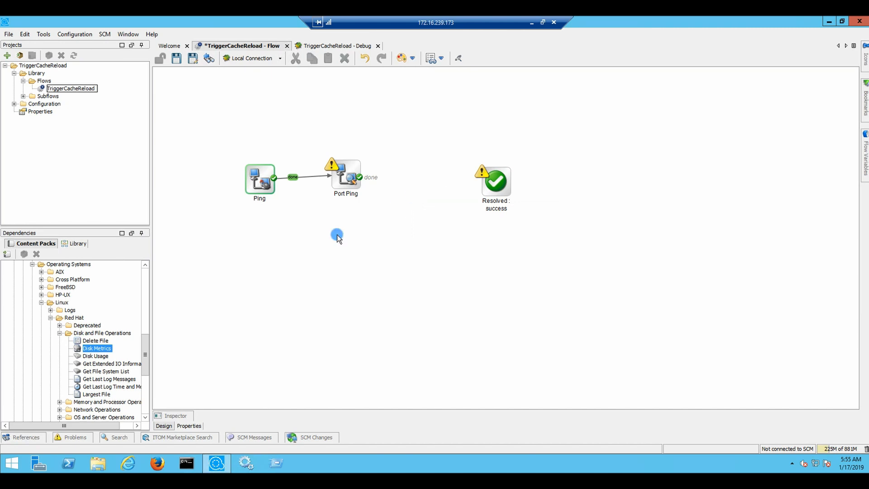
Step: Open the Disk Usage flow, examine the inputs of its Remote Command step, and close the flow
{"action": "double_click", "coordinate": [97, 357]}
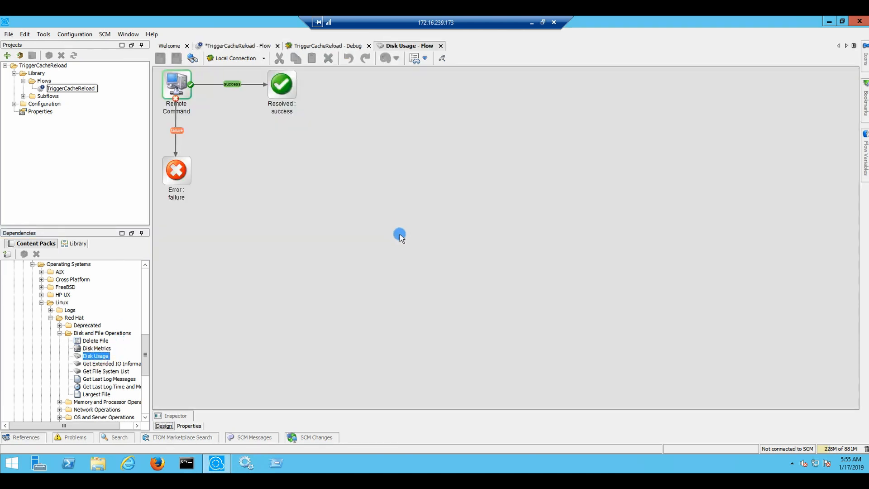
{"action": "left_click", "coordinate": [178, 84]}
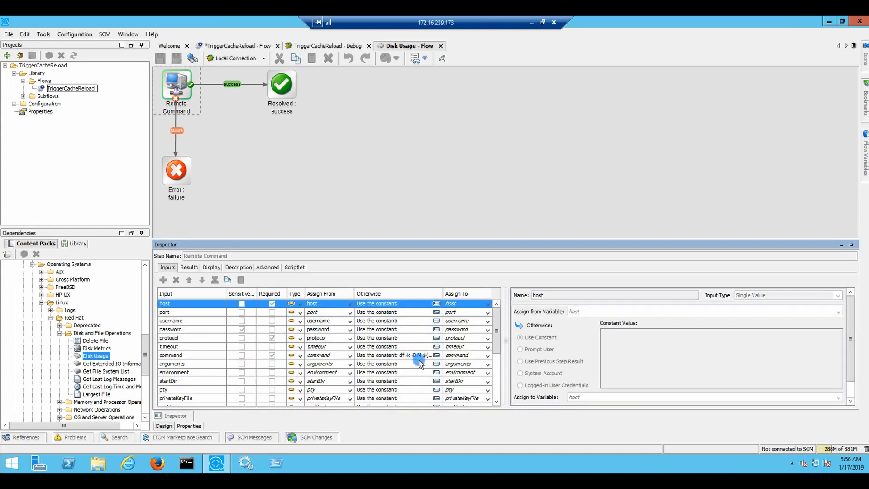
{"action": "left_click", "coordinate": [442, 46]}
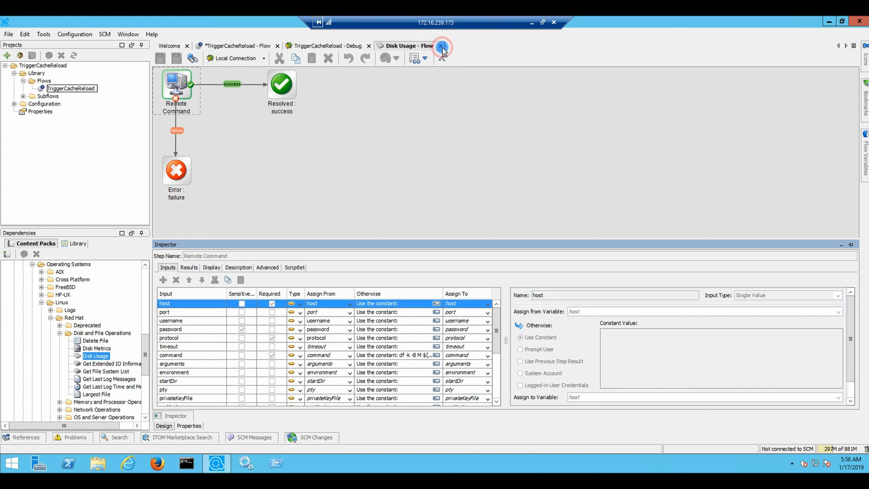
{"action": "left_click", "coordinate": [271, 111]}
Step: Add a Disk Usage step with a single response to TriggerCacheReload and connect it between Port Ping and Resolved : success
{"action": "left_click", "coordinate": [244, 45]}
{"action": "left_click", "coordinate": [96, 355]}
{"action": "left_click_drag", "start_coordinate": [96, 358], "coordinate": [416, 194]}
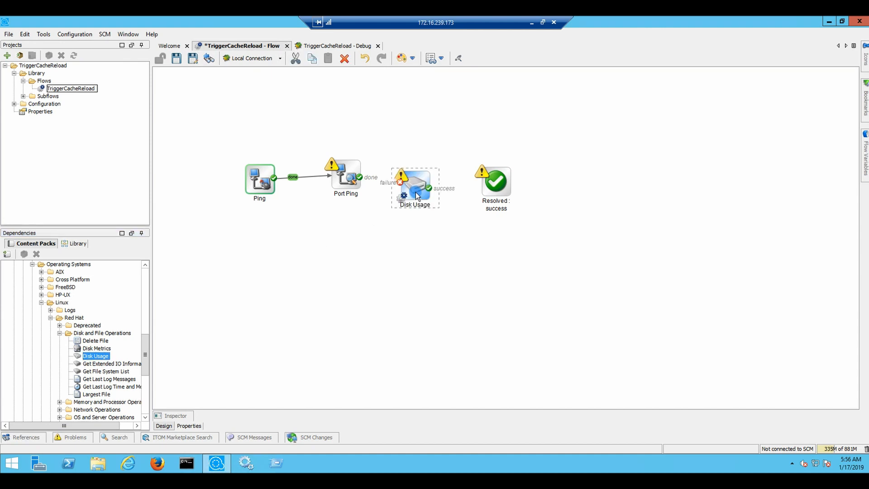
{"action": "right_click", "coordinate": [409, 182]}
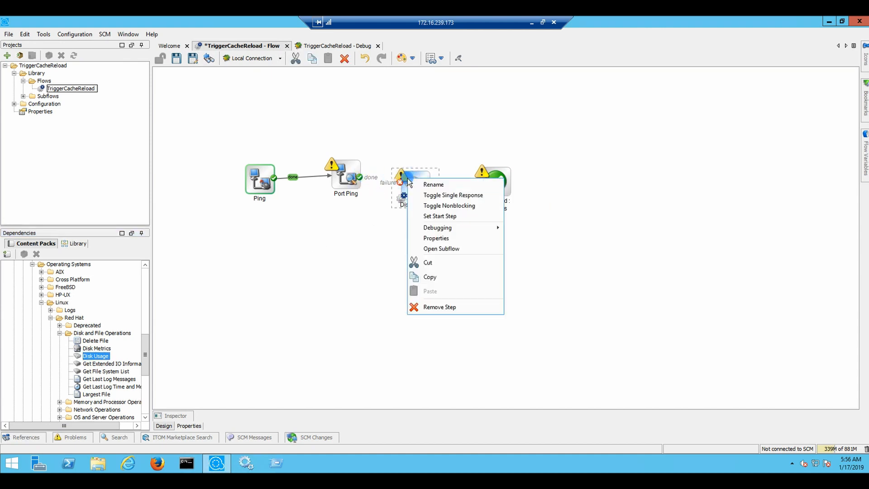
{"action": "left_click", "coordinate": [454, 196]}
{"action": "left_click_drag", "start_coordinate": [365, 181], "coordinate": [489, 187]}
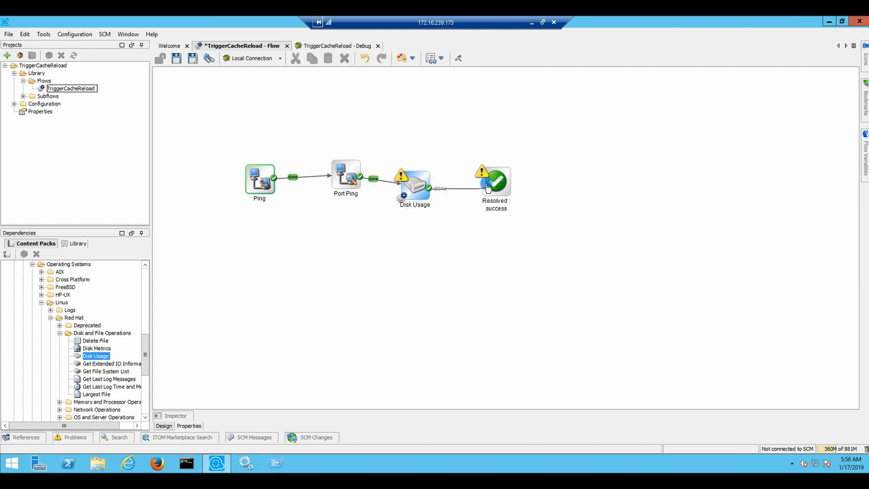
Step: Examine the Disk Usage step's inputs, advanced settings and description
{"action": "double_click", "coordinate": [413, 185]}
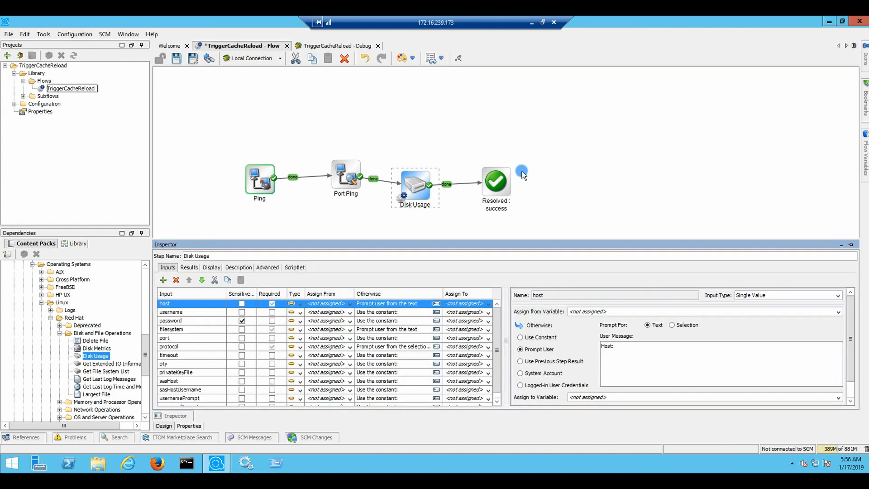
{"action": "left_click", "coordinate": [351, 304]}
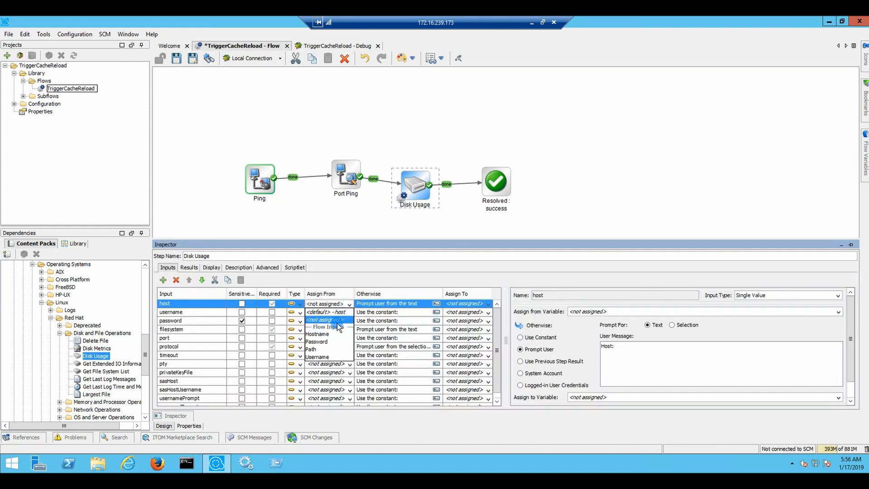
{"action": "left_click", "coordinate": [268, 268]}
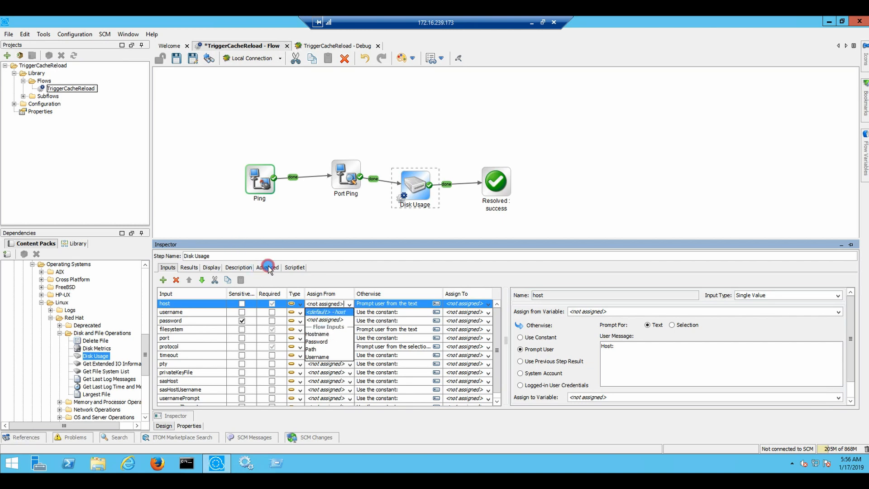
{"action": "left_click", "coordinate": [272, 267]}
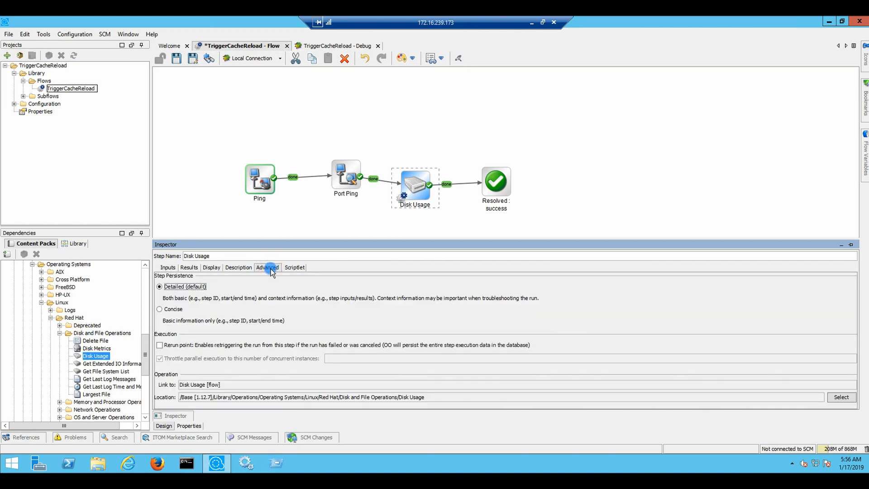
{"action": "left_click", "coordinate": [239, 268]}
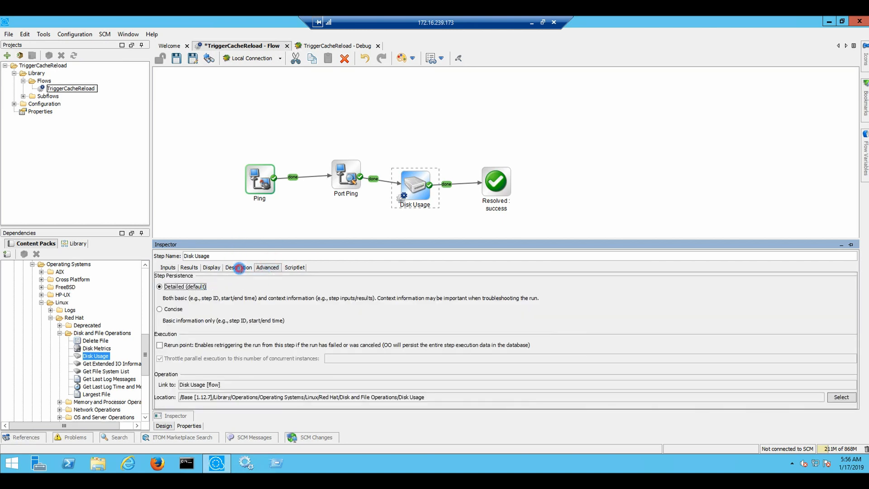
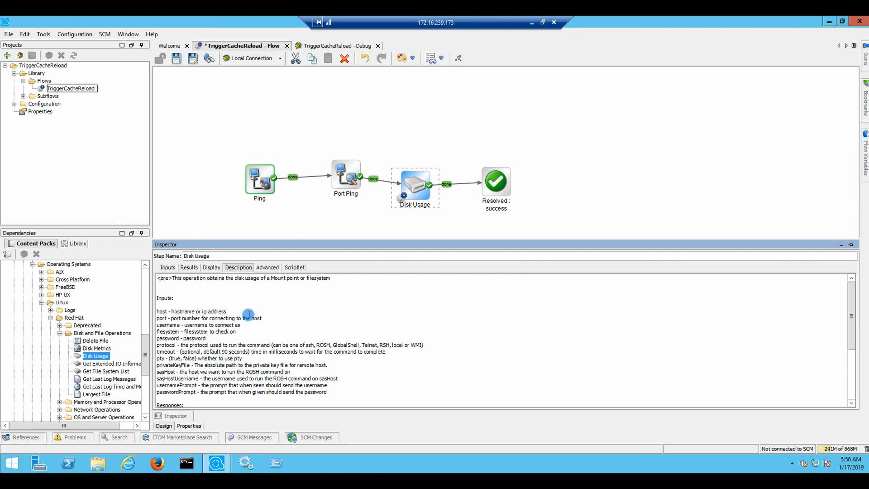
Step: Assign the Disk Usage step's host from Hostname, username from Username, and password from the Password flow input
{"action": "left_click", "coordinate": [168, 268]}
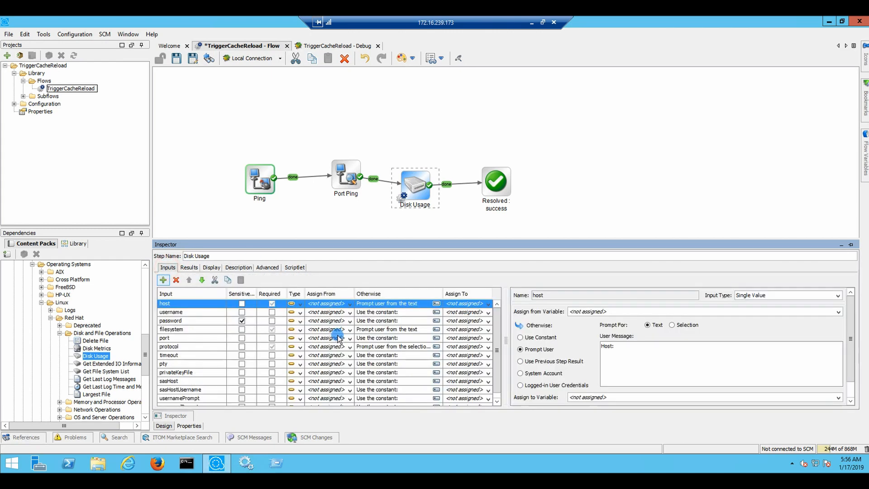
{"action": "left_click", "coordinate": [351, 304]}
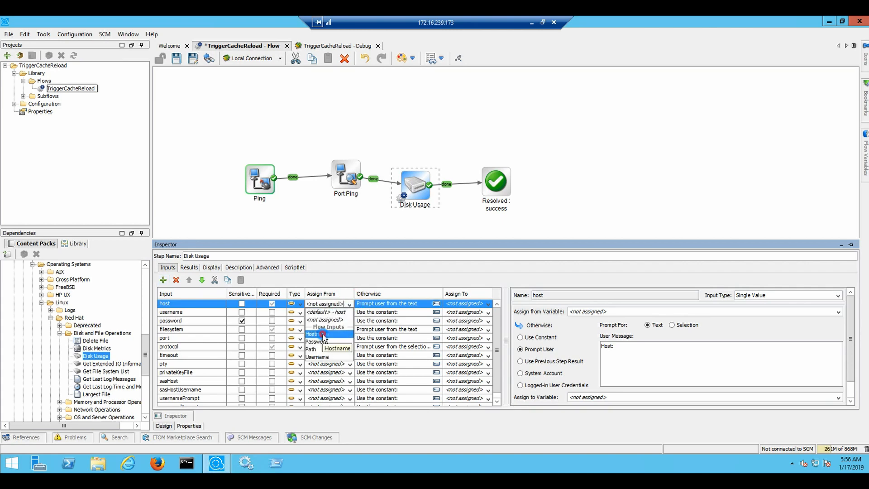
{"action": "left_click", "coordinate": [323, 335]}
{"action": "left_click", "coordinate": [349, 313]}
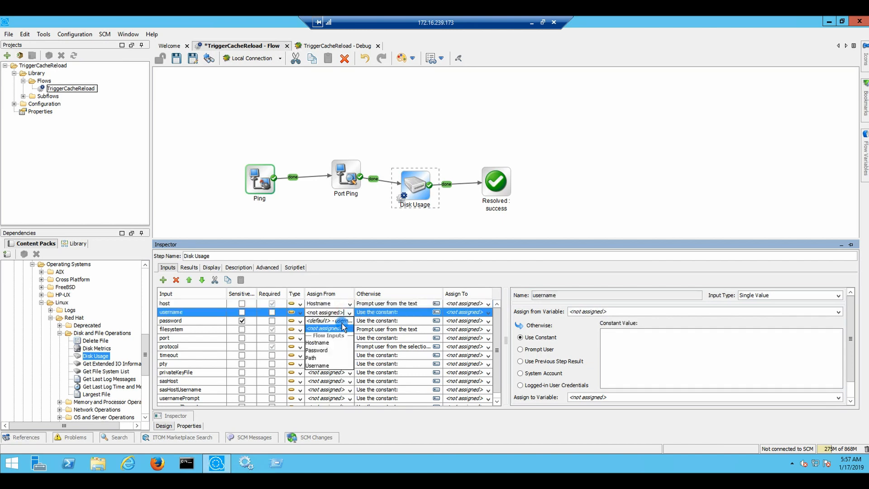
{"action": "left_click", "coordinate": [330, 365]}
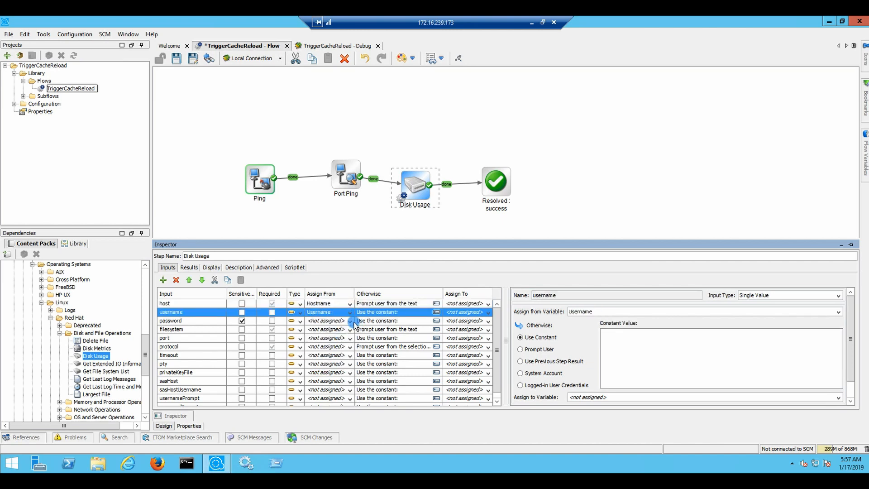
{"action": "left_click", "coordinate": [349, 321]}
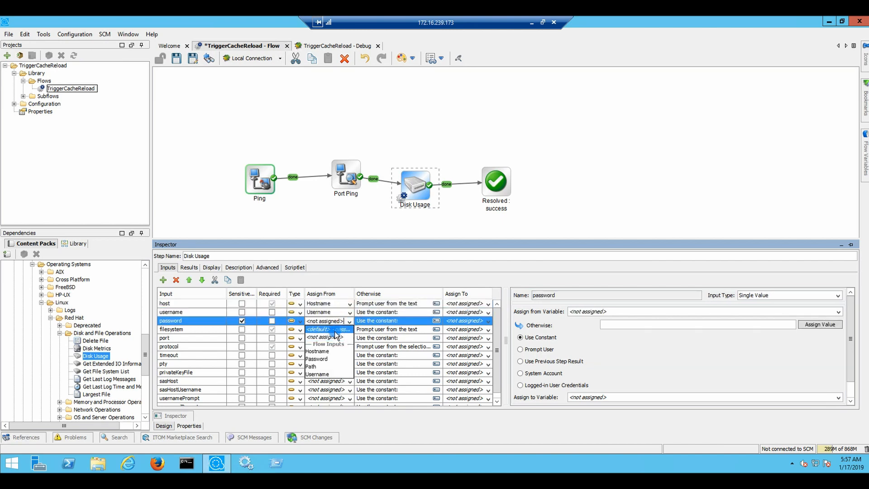
{"action": "left_click", "coordinate": [318, 359]}
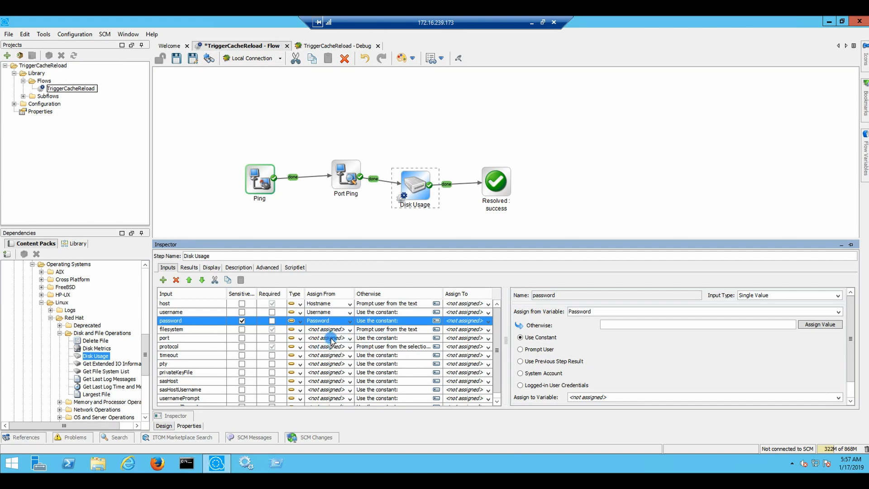
Step: Examine the Disk Usage step's port and protocol inputs, including the protocol prompt's list source and named selection list options
{"action": "left_click", "coordinate": [384, 339]}
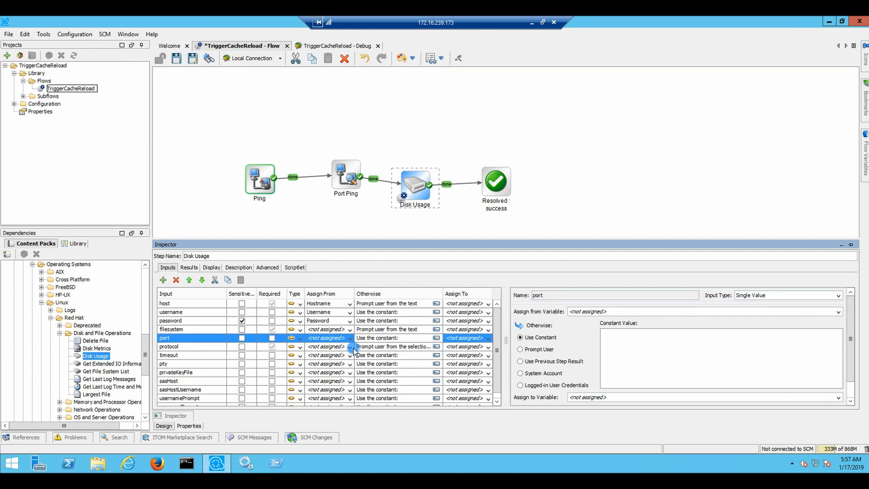
{"action": "left_click", "coordinate": [332, 347]}
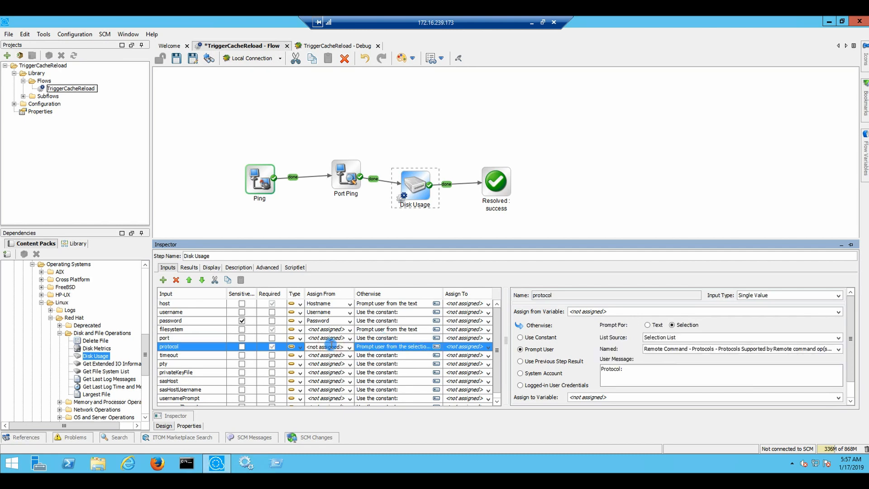
{"action": "left_click", "coordinate": [699, 337]}
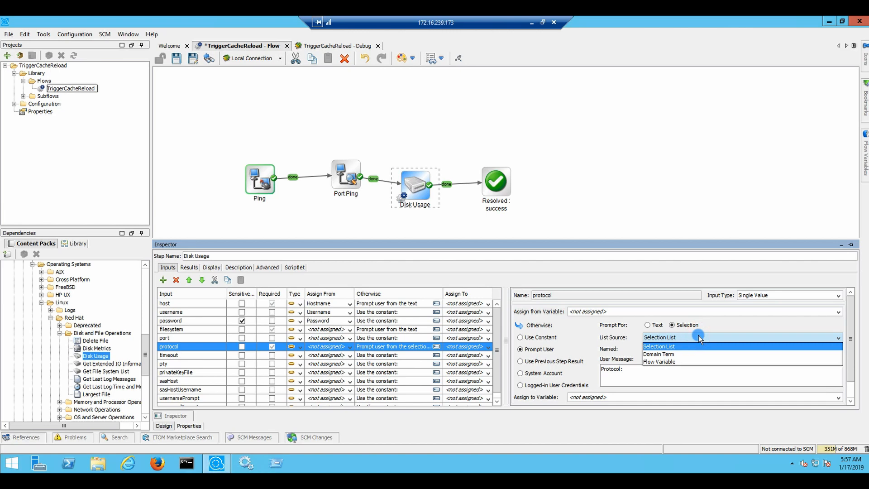
{"action": "left_click", "coordinate": [699, 337]}
{"action": "left_click", "coordinate": [705, 350]}
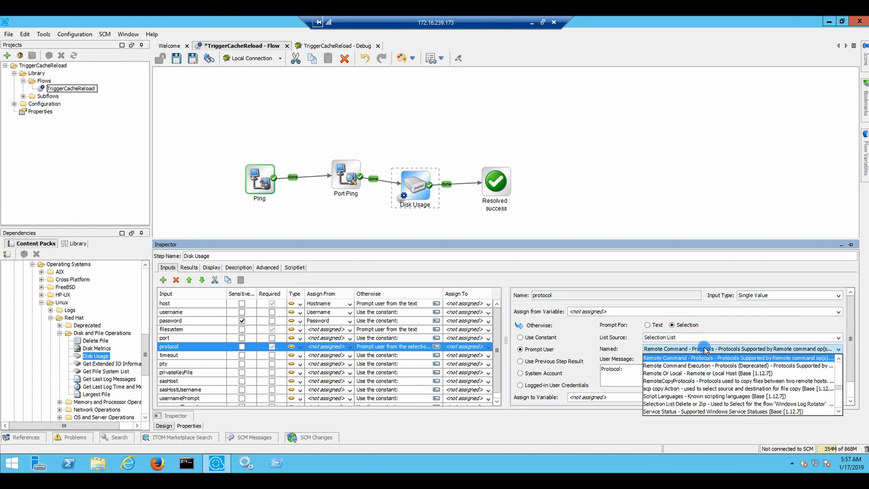
{"action": "left_click", "coordinate": [705, 350]}
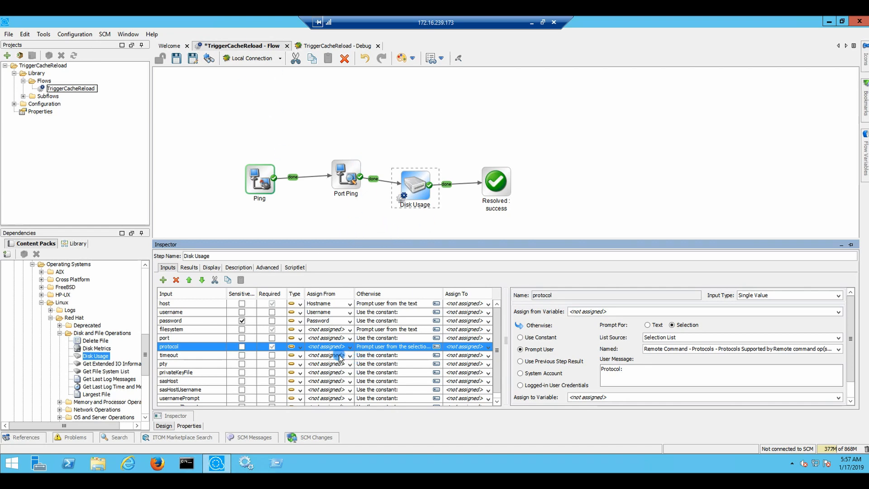
{"action": "scroll", "coordinate": [202, 370], "scroll_direction": "down", "scroll_amount": 1}
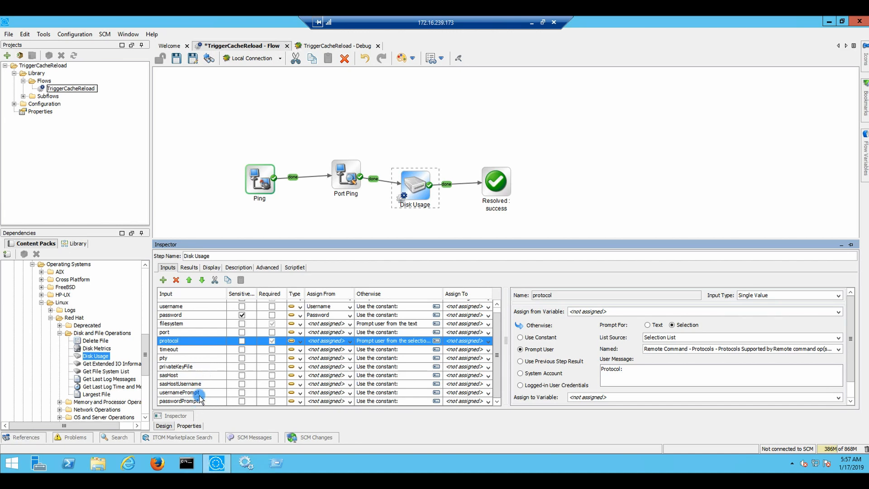
Step: Save the TriggerCacheReload flow and restart its debug run with the Disk Usage step included
{"action": "left_click", "coordinate": [177, 58]}
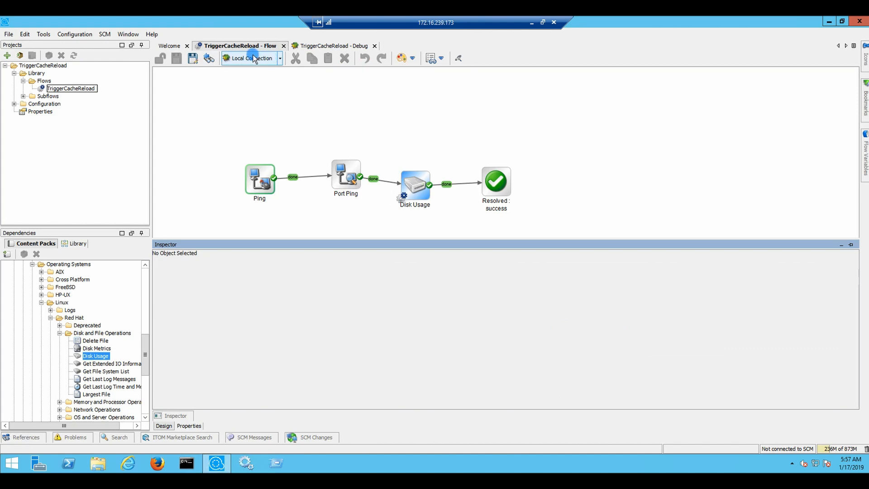
{"action": "left_click", "coordinate": [333, 46]}
{"action": "left_click", "coordinate": [292, 74]}
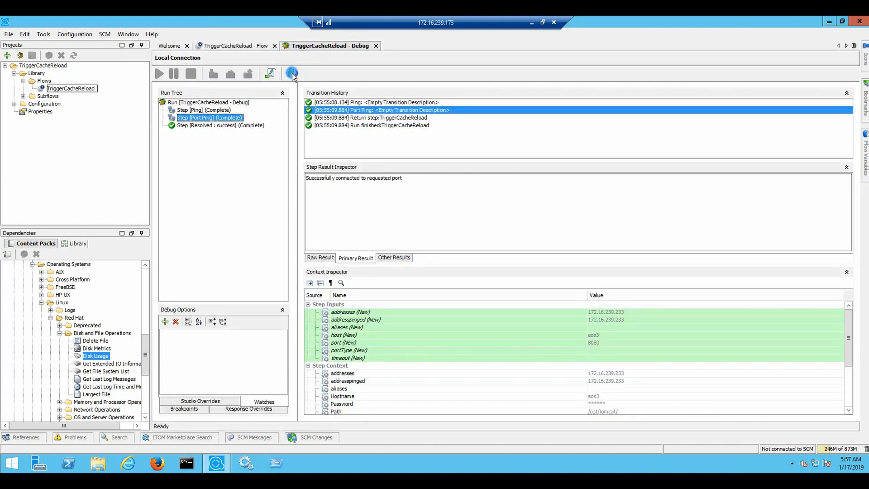
{"action": "left_click", "coordinate": [263, 136]}
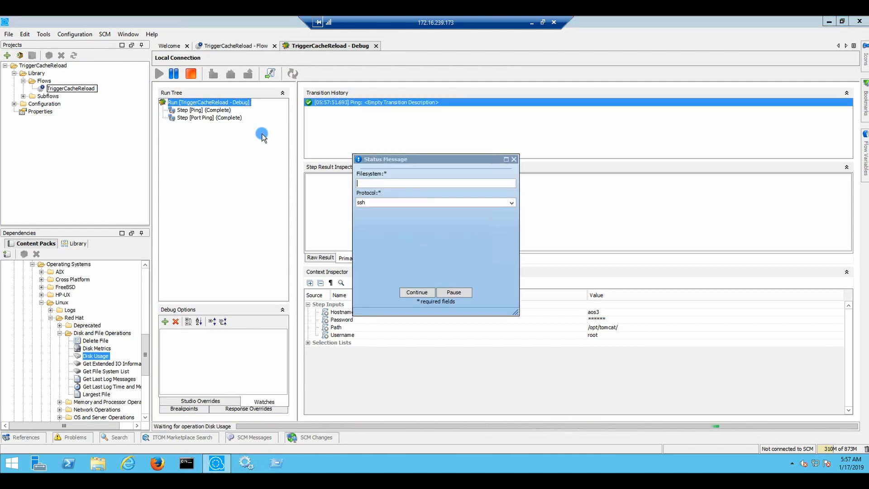
Step: Set the prompted Filesystem value to ext4, keep ssh as the protocol, and continue the run
{"action": "left_click", "coordinate": [369, 183]}
{"action": "type", "text": "nfs"}
{"action": "left_click_drag", "start_coordinate": [381, 186], "coordinate": [358, 184]}
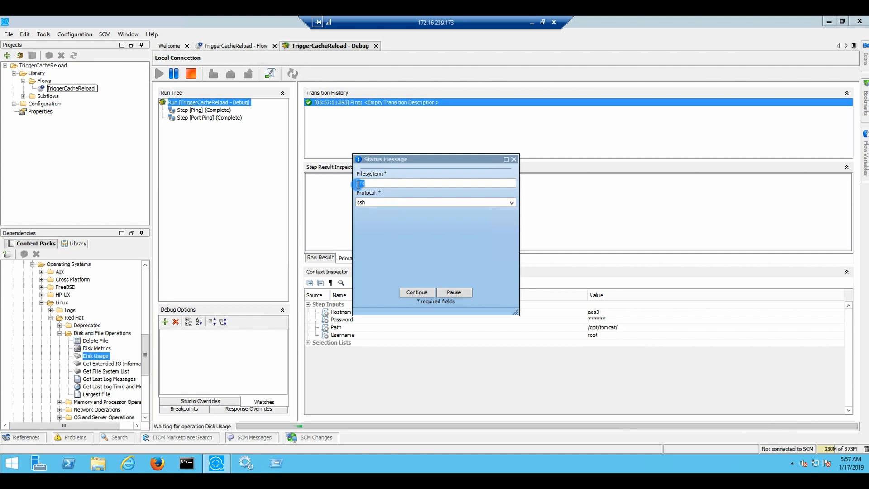
{"action": "type", "text": "ext4"}
{"action": "left_click", "coordinate": [417, 289]}
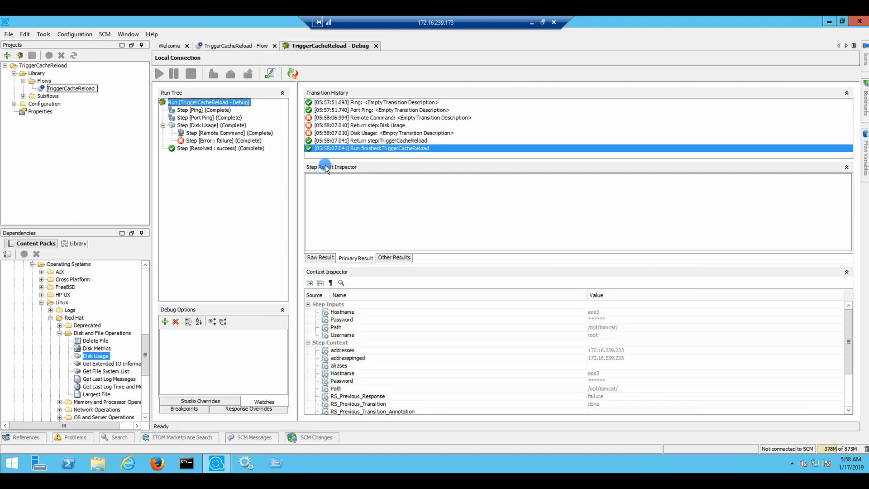
Step: Examine the Disk Usage return step's results and read the Remote Command step's raw result through to its end
{"action": "left_click", "coordinate": [376, 125]}
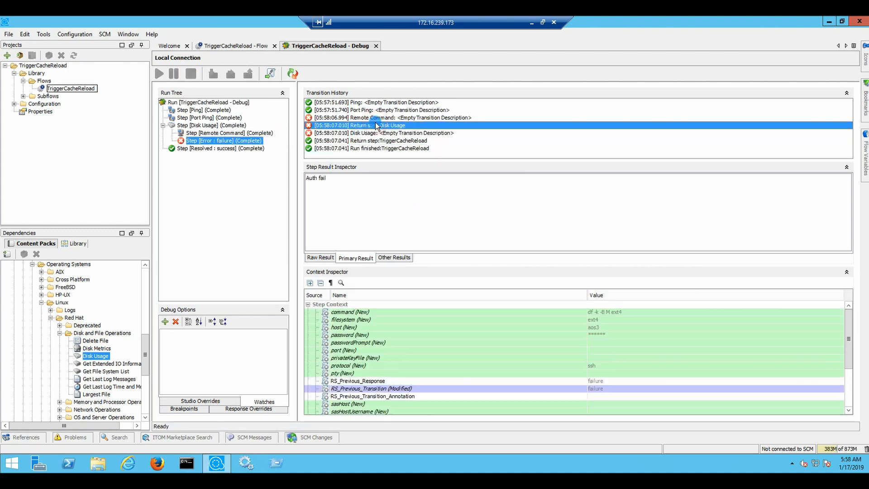
{"action": "left_click", "coordinate": [373, 119]}
{"action": "left_click", "coordinate": [320, 259]}
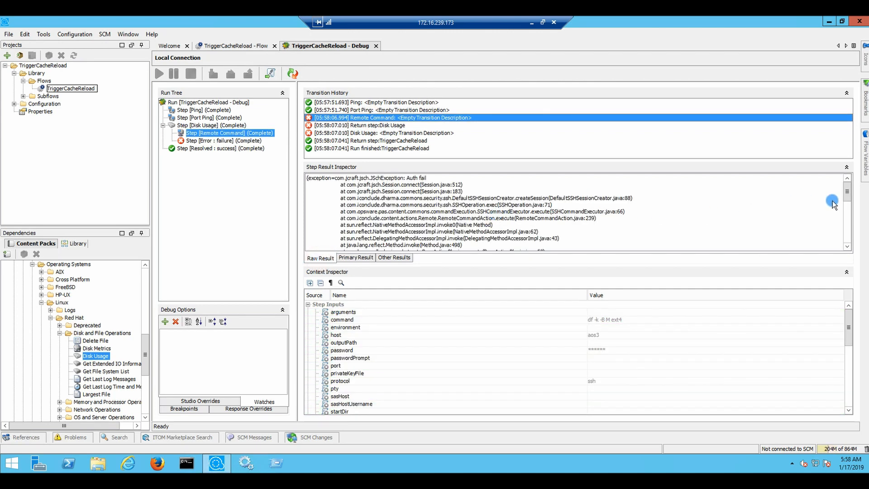
{"action": "left_click_drag", "start_coordinate": [851, 191], "coordinate": [848, 245]}
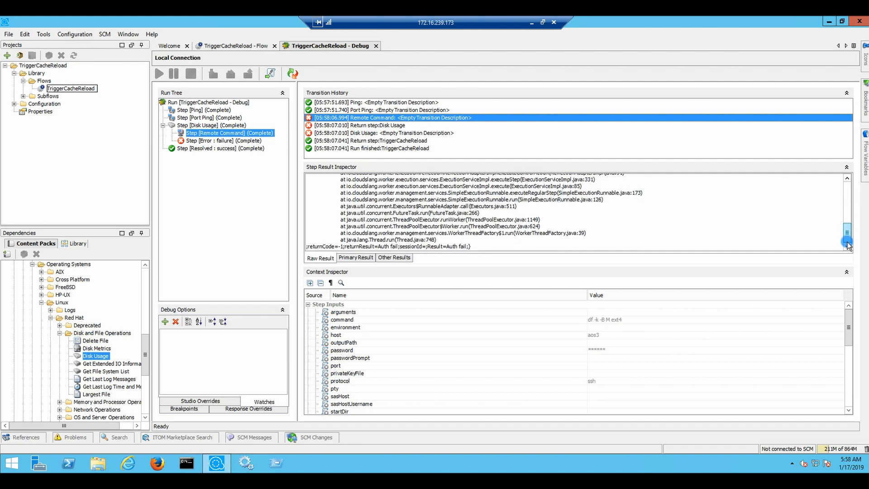
{"action": "left_click", "coordinate": [399, 126]}
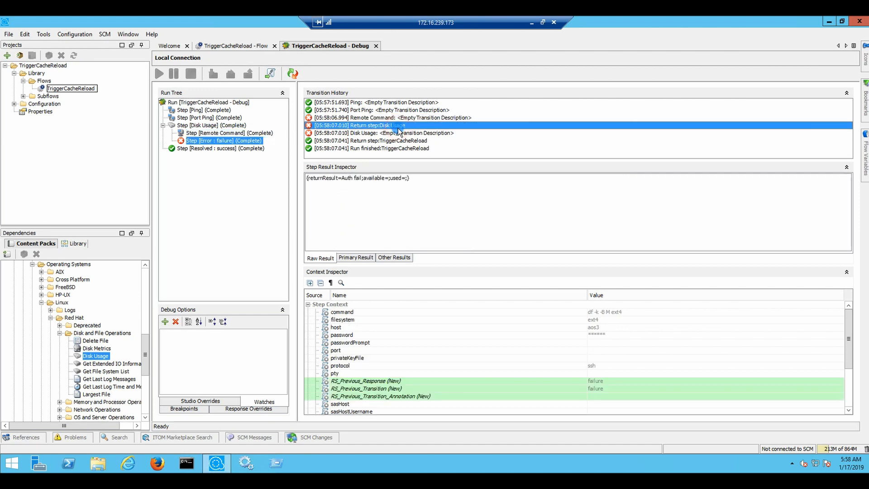
{"action": "left_click", "coordinate": [398, 118]}
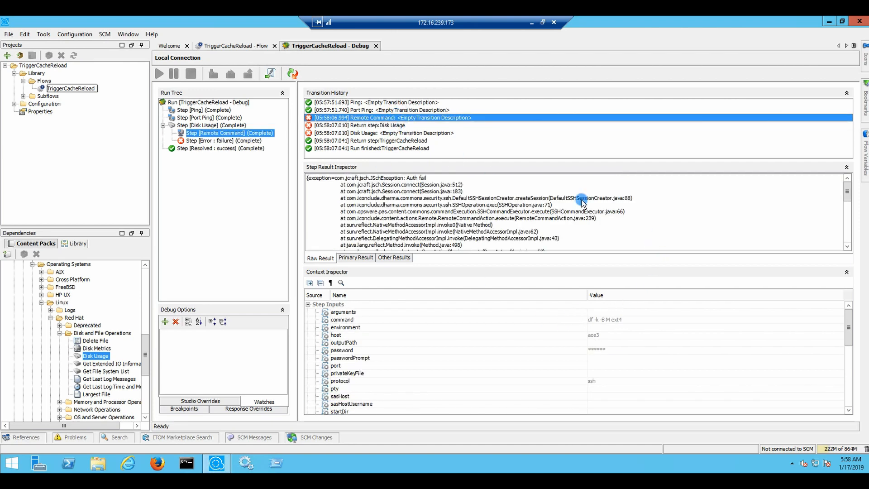
{"action": "left_click", "coordinate": [850, 246]}
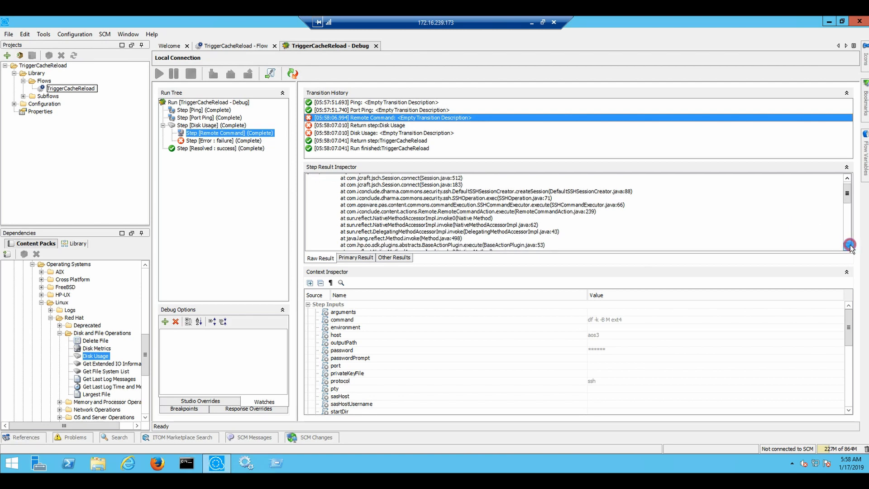
{"action": "left_click", "coordinate": [849, 246]}
{"action": "left_click", "coordinate": [849, 246]}
{"action": "left_click", "coordinate": [849, 246]}
{"action": "left_click", "coordinate": [850, 246]}
{"action": "left_click", "coordinate": [849, 246]}
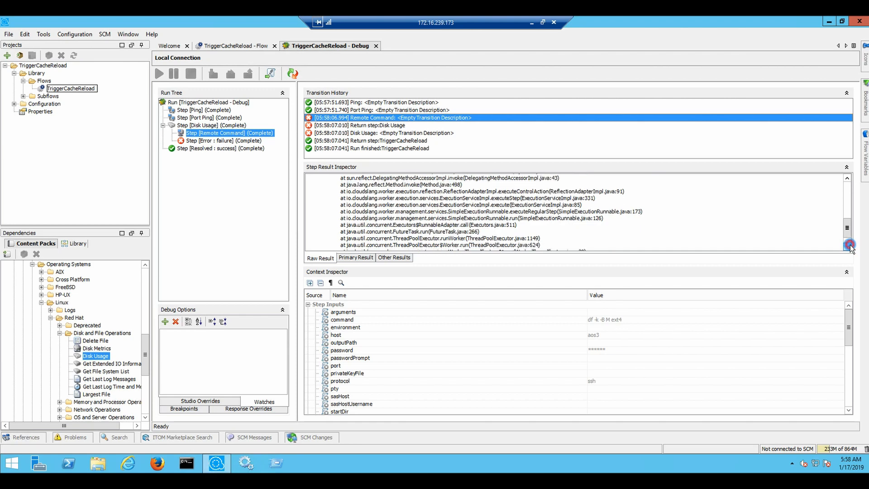
{"action": "left_click", "coordinate": [849, 246]}
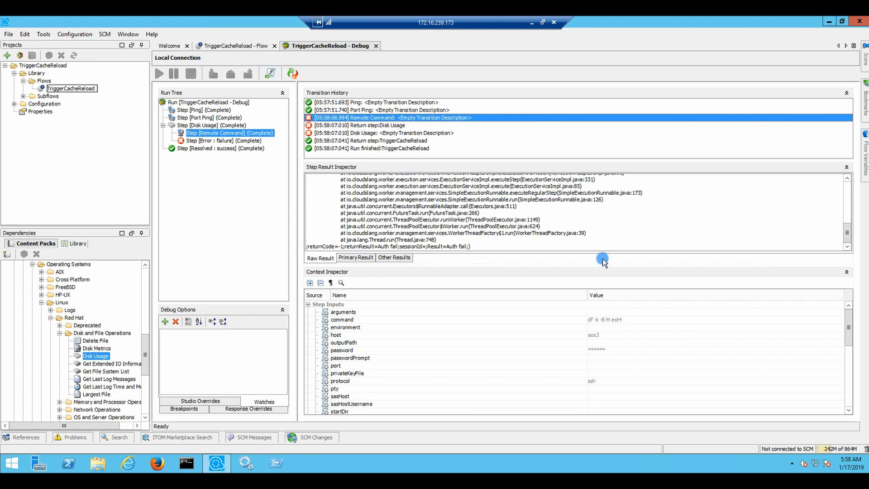
Step: Set the Disk Usage step's host, username and password inputs to not be assigned from any flow variable
{"action": "left_click", "coordinate": [236, 46]}
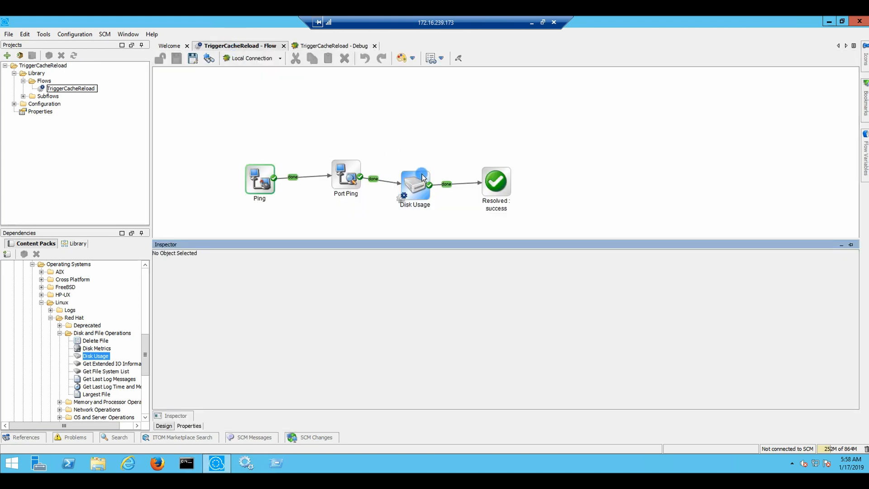
{"action": "left_click", "coordinate": [413, 183]}
{"action": "double_click", "coordinate": [414, 183]}
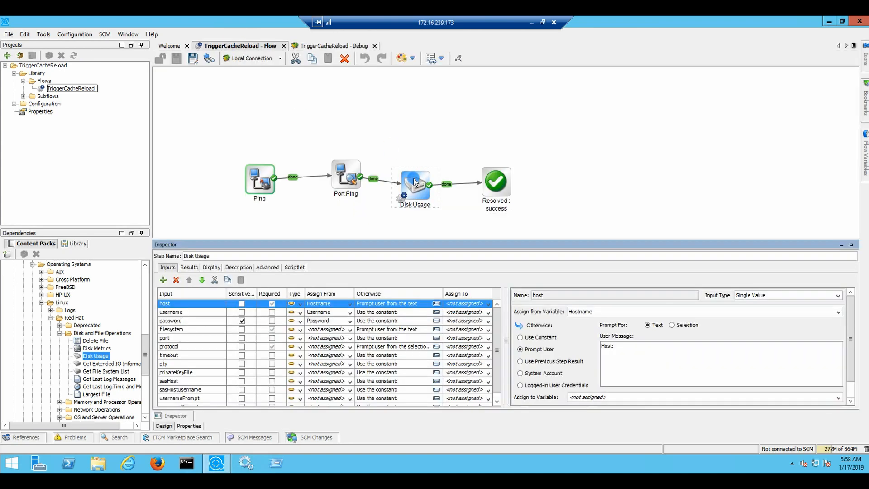
{"action": "left_click", "coordinate": [350, 304]}
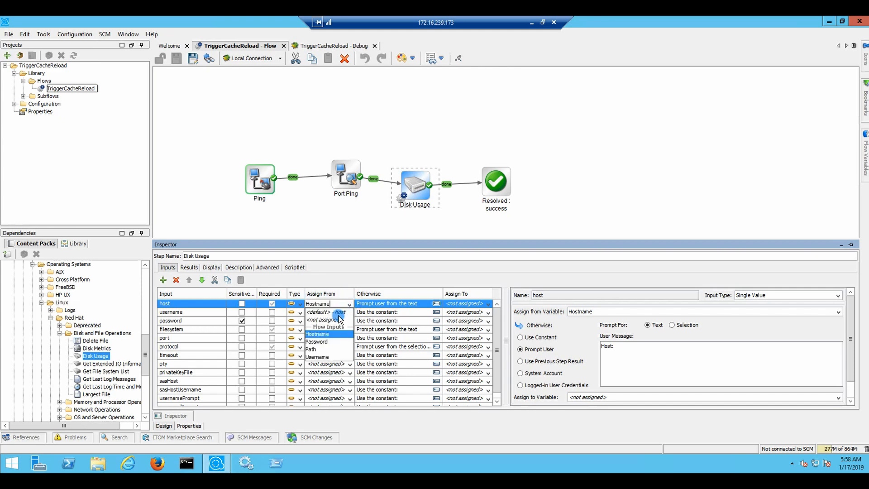
{"action": "left_click", "coordinate": [338, 319]}
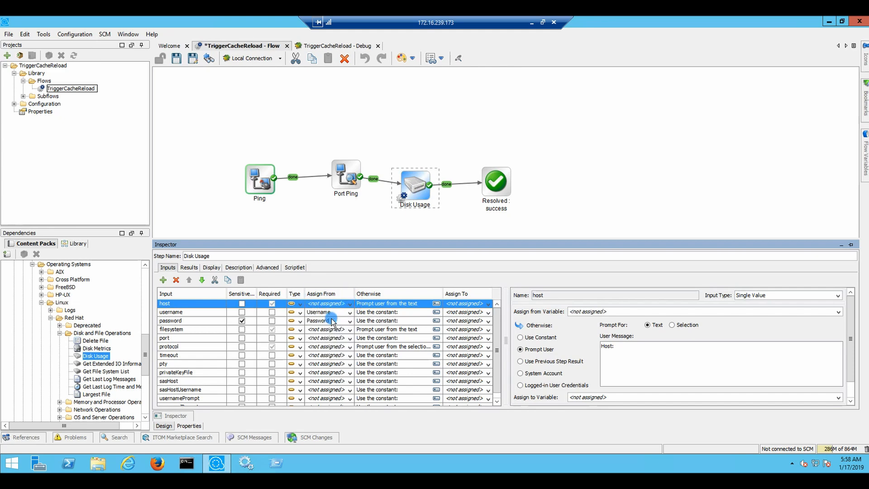
{"action": "left_click", "coordinate": [350, 314]}
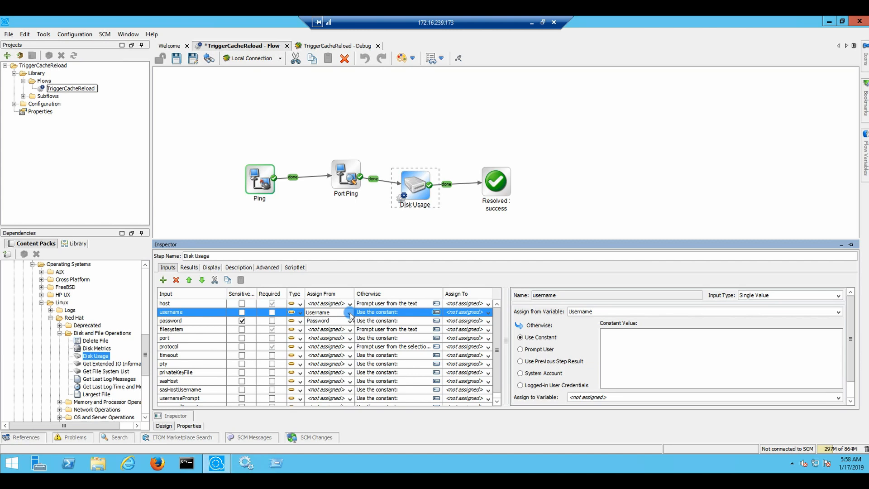
{"action": "left_click", "coordinate": [351, 314]}
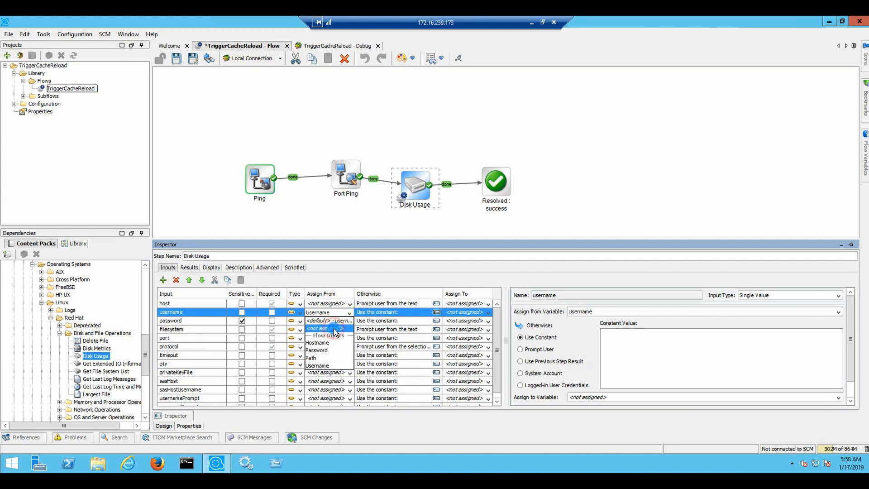
{"action": "left_click", "coordinate": [342, 328]}
{"action": "left_click", "coordinate": [349, 322]}
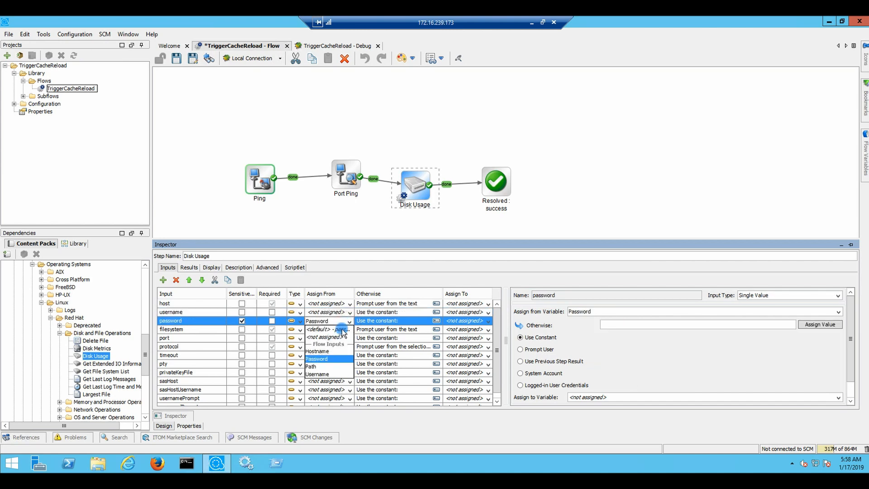
{"action": "left_click", "coordinate": [334, 338]}
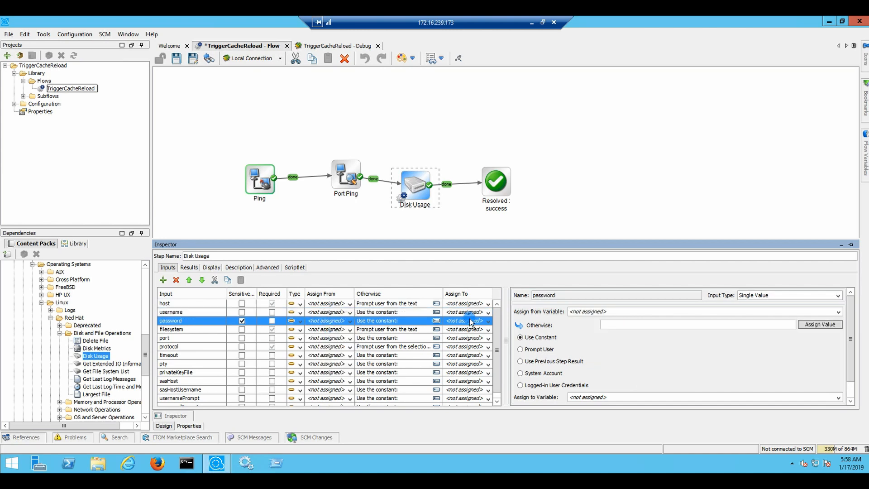
Step: Make the Disk Usage step prompt the user for username and password, and keep Prompt User for host
{"action": "left_click", "coordinate": [390, 312]}
{"action": "left_click", "coordinate": [520, 349]}
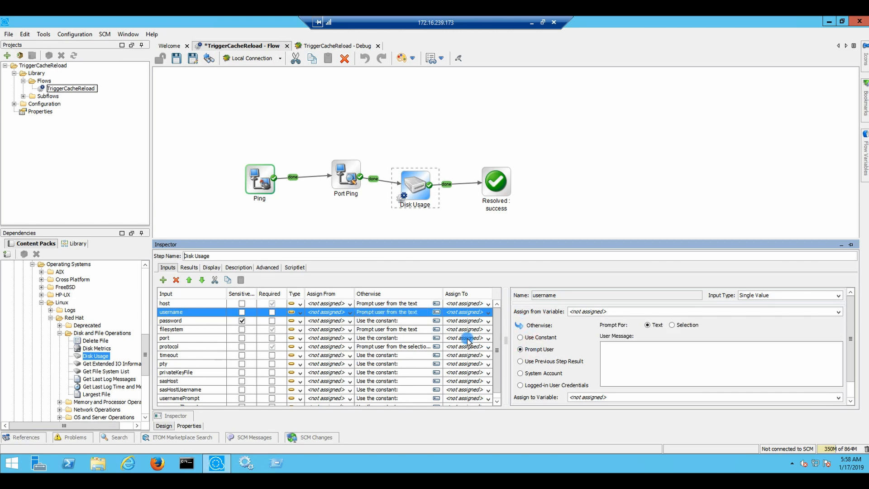
{"action": "left_click", "coordinate": [415, 320]}
{"action": "left_click", "coordinate": [534, 350]}
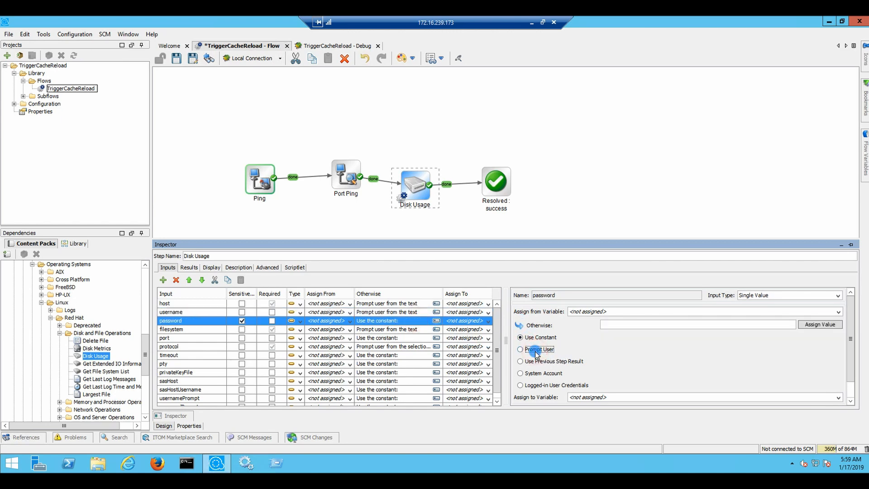
{"action": "left_click", "coordinate": [396, 303]}
{"action": "left_click", "coordinate": [547, 350]}
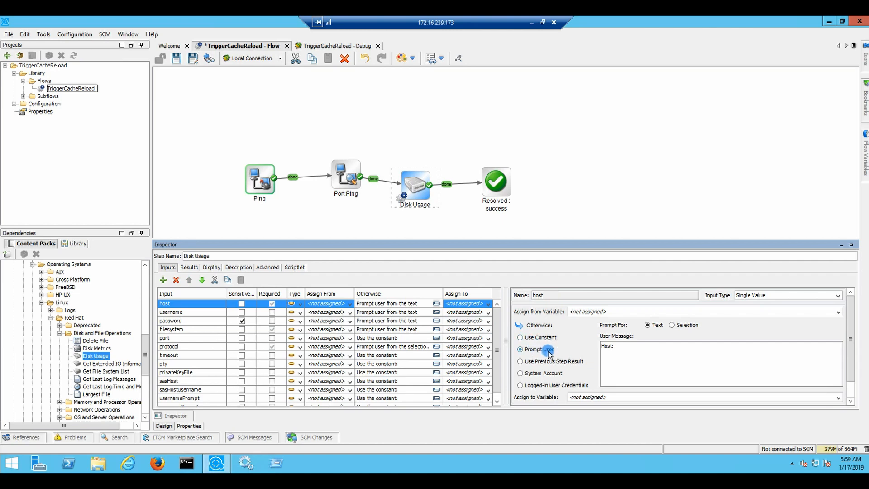
Step: Save the flow with its prompted Disk Usage inputs and rerun it in the debugger
{"action": "left_click", "coordinate": [427, 222]}
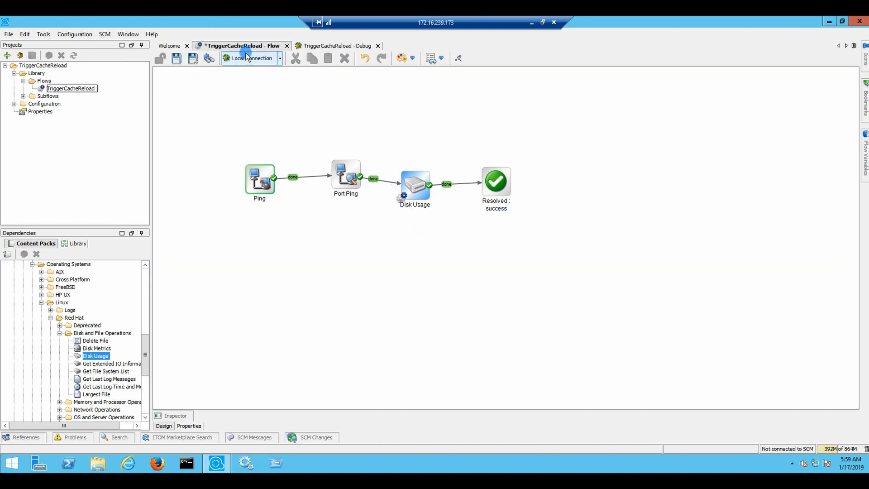
{"action": "left_click", "coordinate": [177, 58]}
{"action": "left_click", "coordinate": [306, 47]}
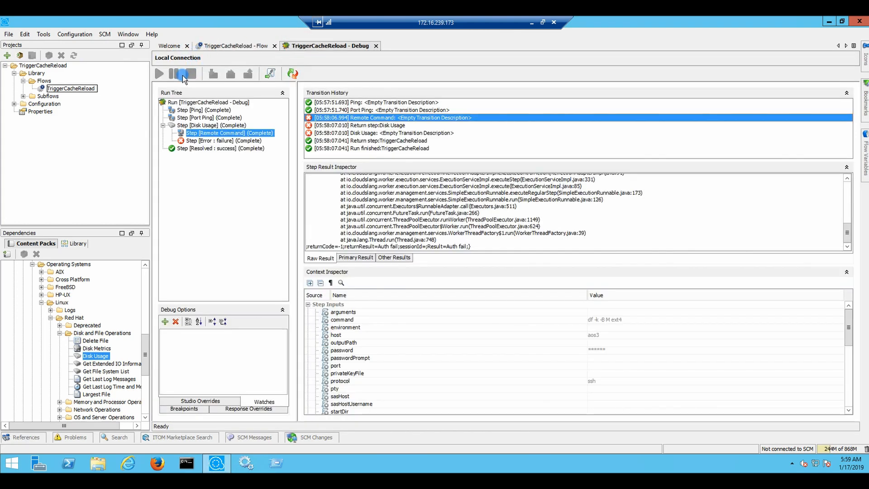
{"action": "left_click", "coordinate": [292, 74]}
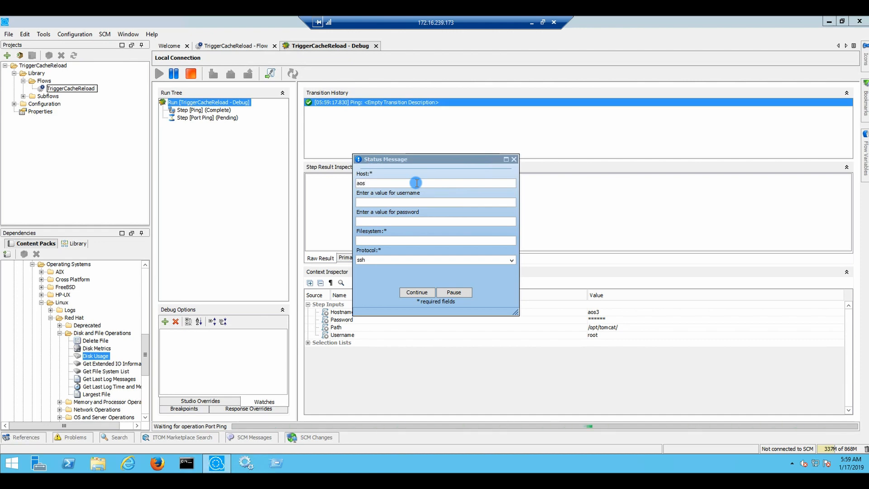
{"action": "type", "text": "3"}
{"action": "left_click", "coordinate": [389, 201]}
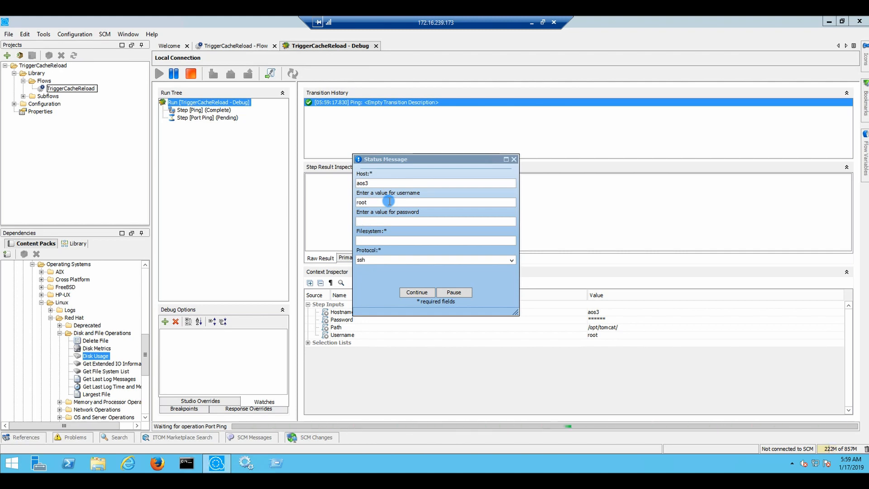
{"action": "left_click", "coordinate": [515, 158]}
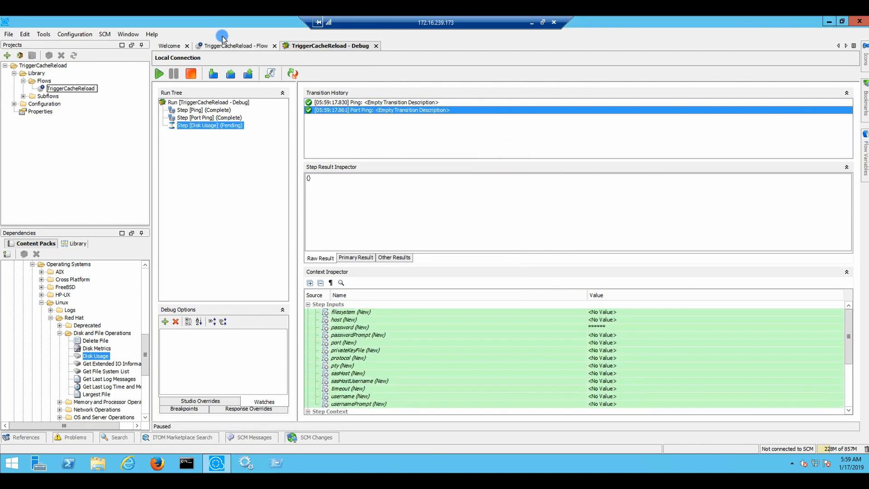
Step: Assign the Disk Usage step's host, username and password inputs from the Hostname, Username and Password flow variables
{"action": "left_click", "coordinate": [238, 46]}
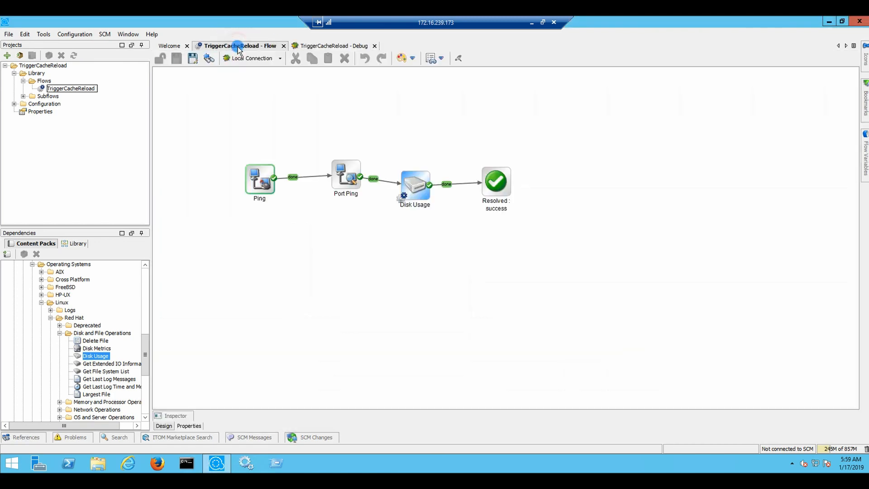
{"action": "left_click", "coordinate": [414, 198]}
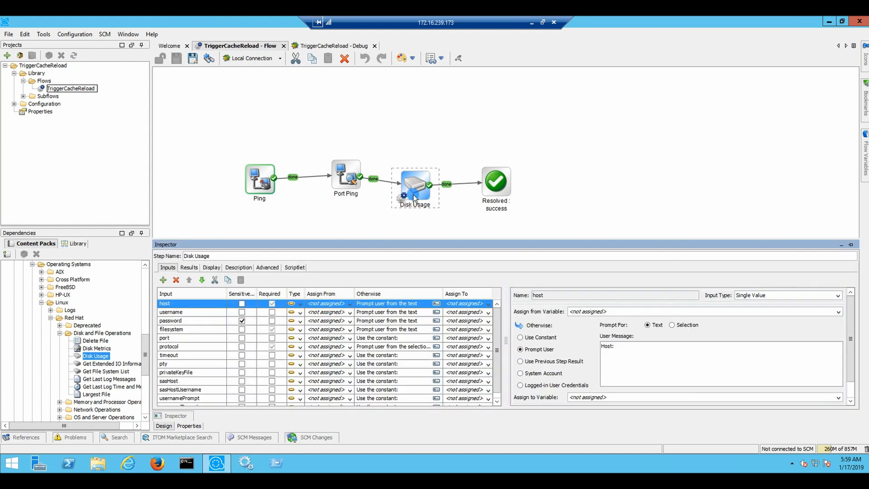
{"action": "left_click", "coordinate": [348, 303]}
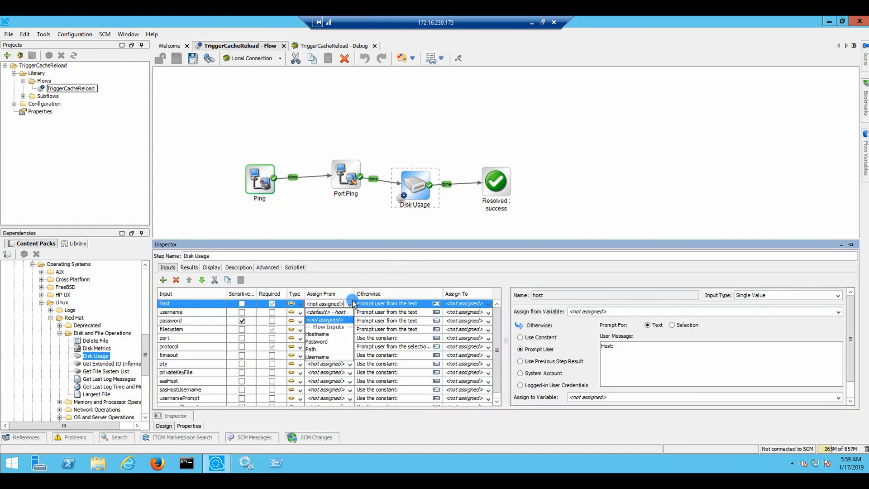
{"action": "left_click", "coordinate": [317, 332]}
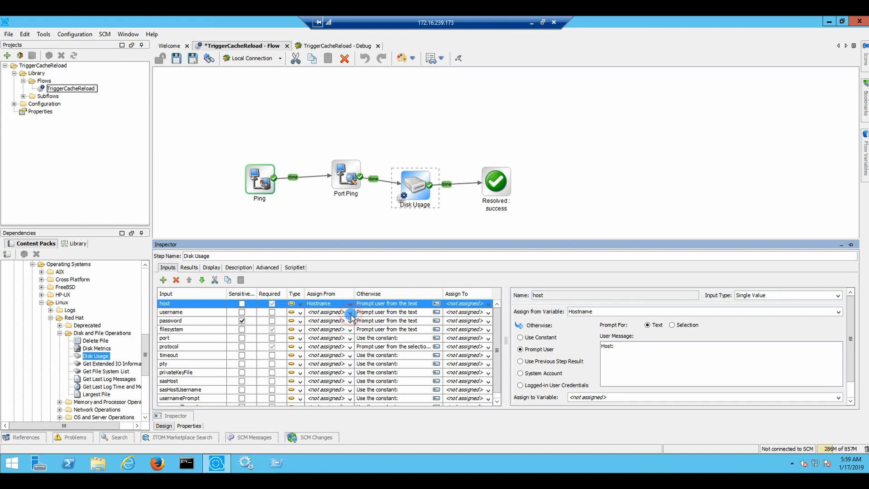
{"action": "left_click", "coordinate": [350, 313]}
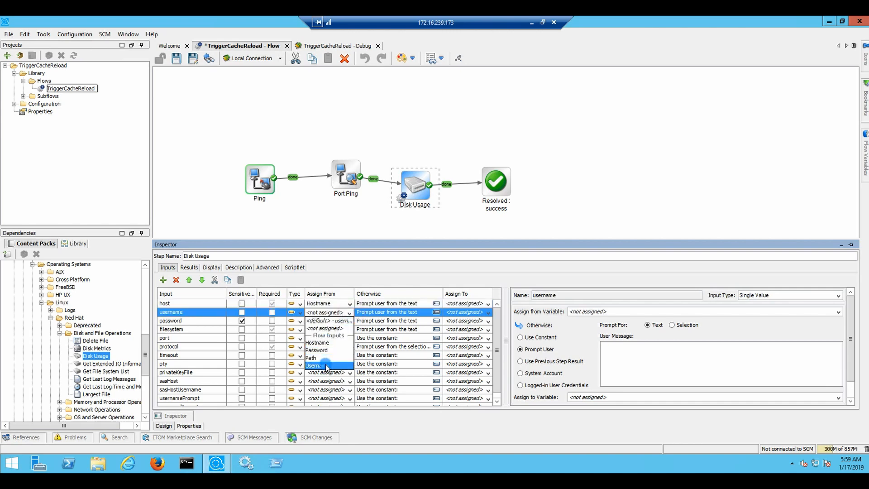
{"action": "left_click", "coordinate": [325, 365]}
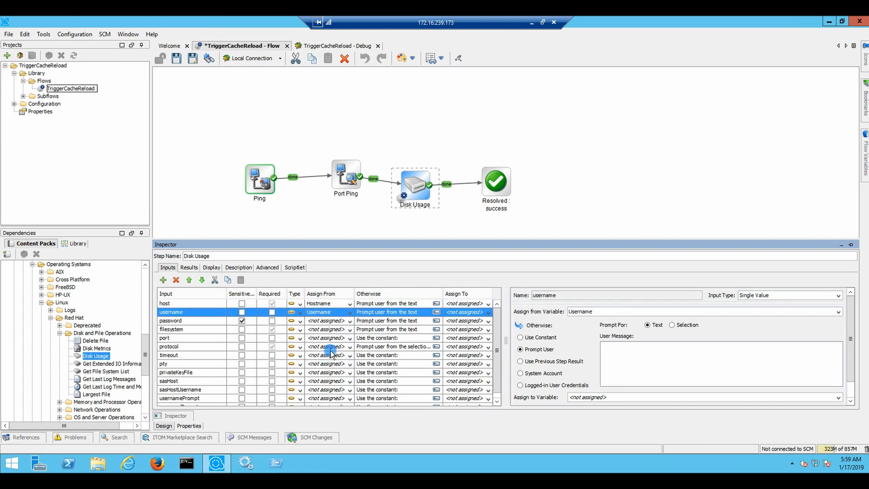
{"action": "left_click", "coordinate": [349, 321]}
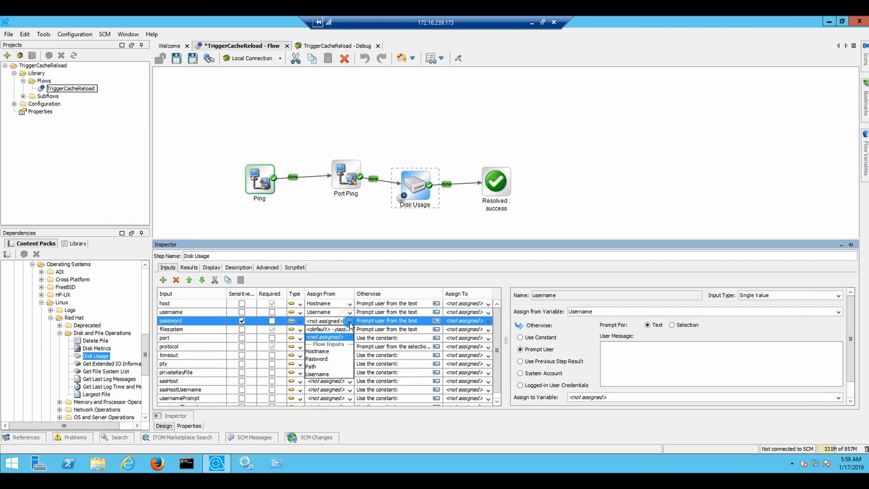
{"action": "left_click", "coordinate": [327, 359]}
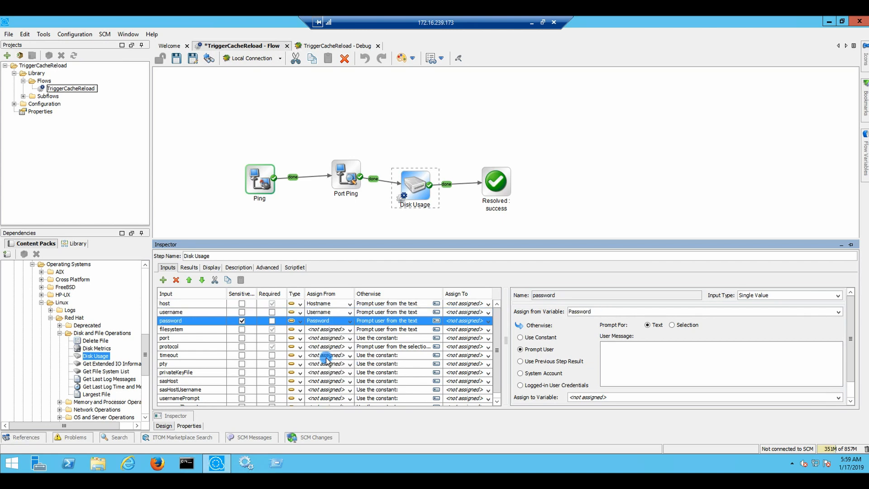
Step: Re-enter and confirm the constant value of the flow's Password input in the flow properties, and save the flow
{"action": "left_click", "coordinate": [188, 426]}
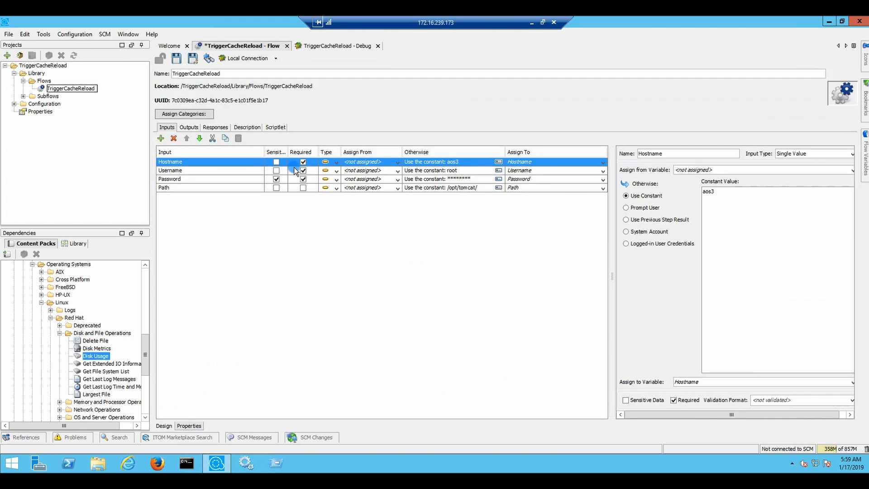
{"action": "left_click", "coordinate": [354, 180]}
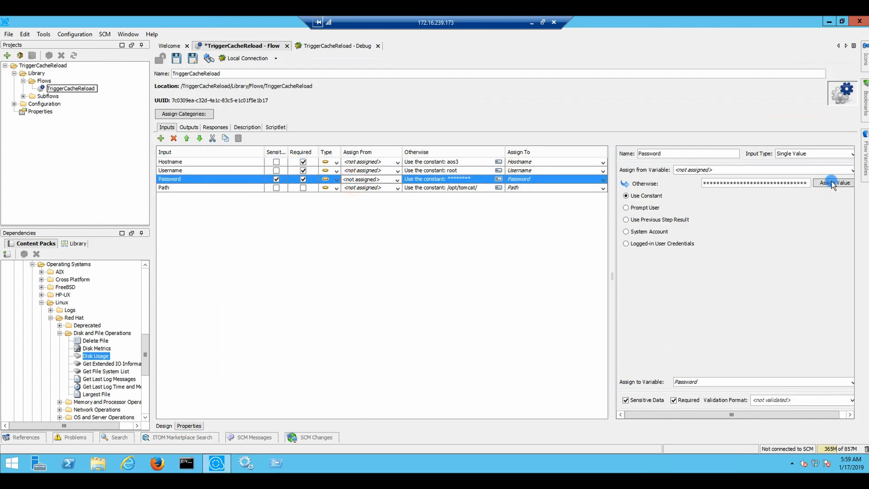
{"action": "left_click", "coordinate": [834, 183]}
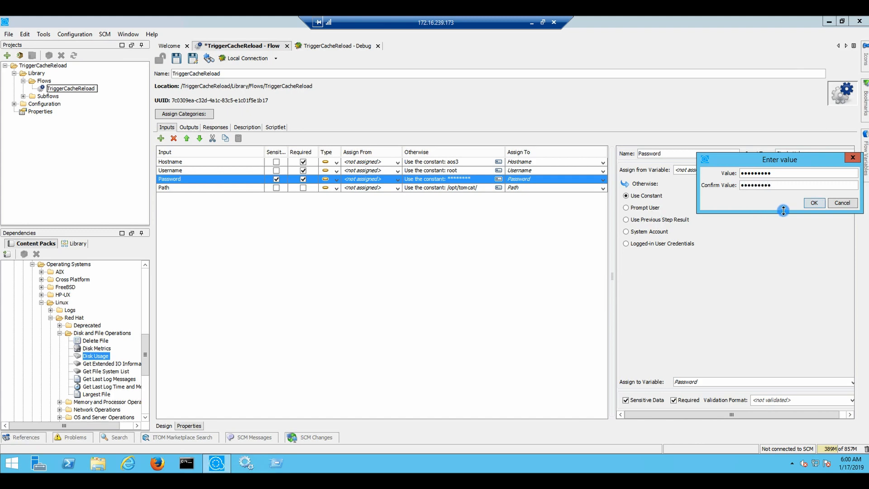
{"action": "left_click", "coordinate": [806, 204]}
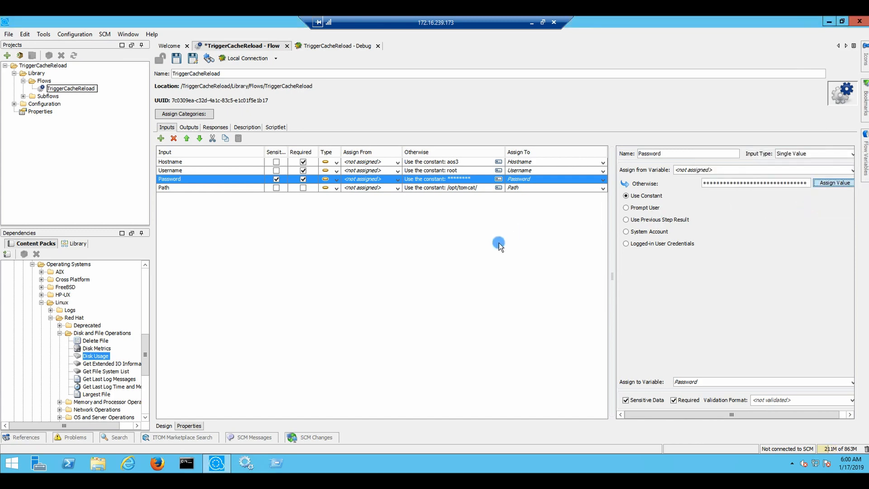
{"action": "left_click", "coordinate": [176, 58]}
Step: Rerun the flow in the debugger with ext4 as the filesystem over ssh, and inspect the Remote Command step's raw result
{"action": "left_click", "coordinate": [321, 46]}
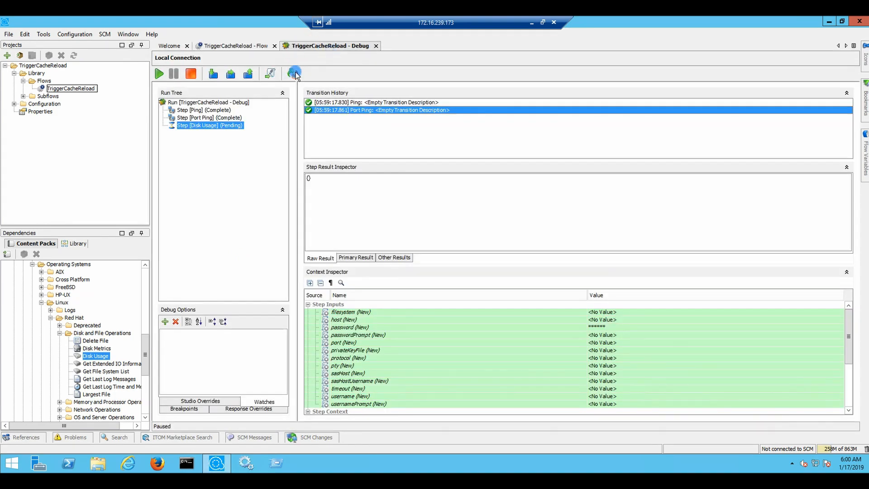
{"action": "left_click", "coordinate": [293, 74]}
{"action": "left_click", "coordinate": [231, 103]}
{"action": "left_click", "coordinate": [159, 74]}
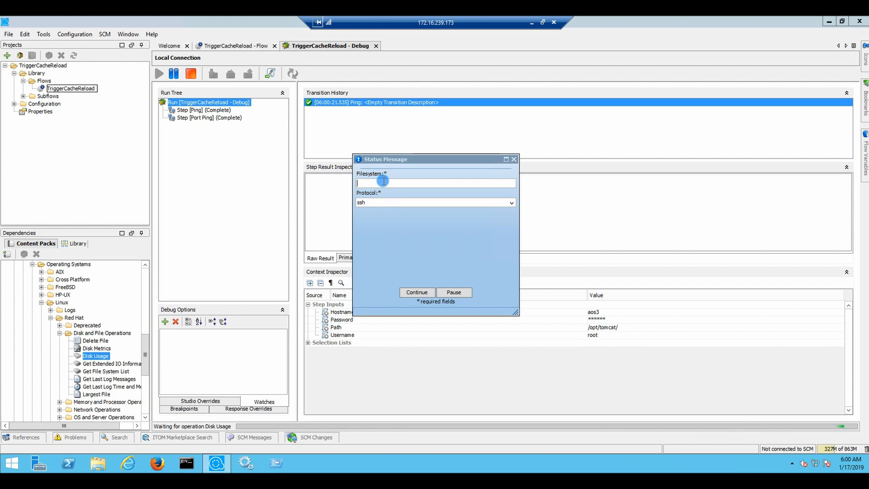
{"action": "type", "text": "ext4"}
{"action": "left_click", "coordinate": [416, 292]}
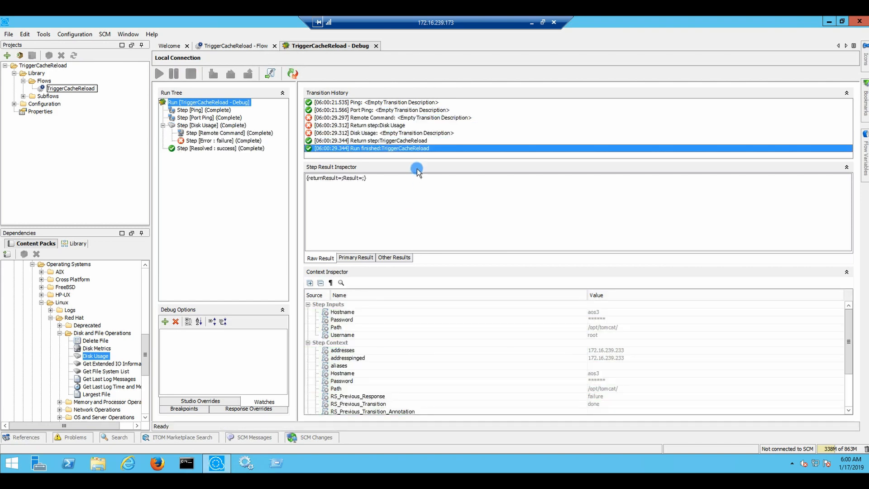
{"action": "left_click", "coordinate": [396, 111]}
{"action": "left_click", "coordinate": [396, 118]}
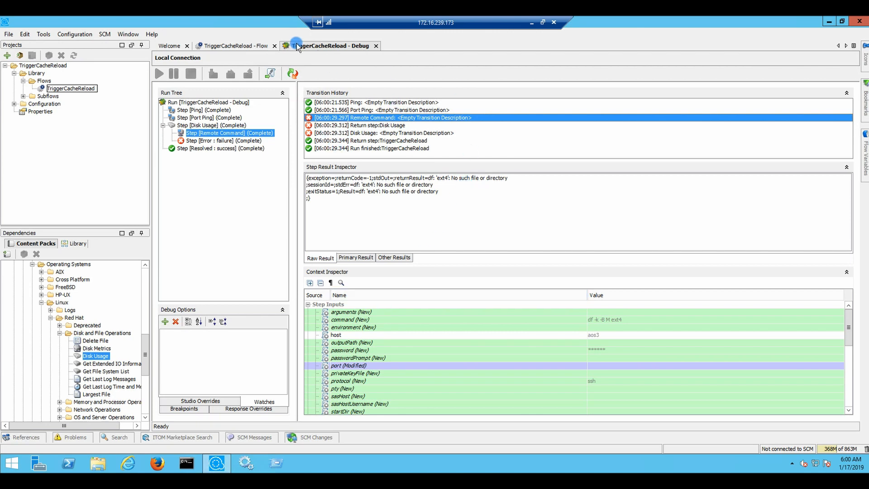
Step: Read the Disk Usage step's description to see which inputs it expects, especially filesystem, and what it returns
{"action": "left_click", "coordinate": [239, 45]}
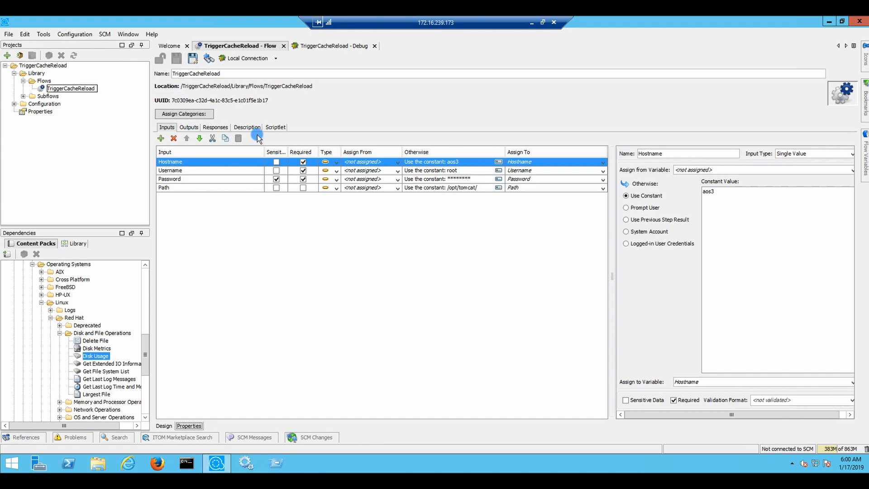
{"action": "left_click", "coordinate": [164, 425]}
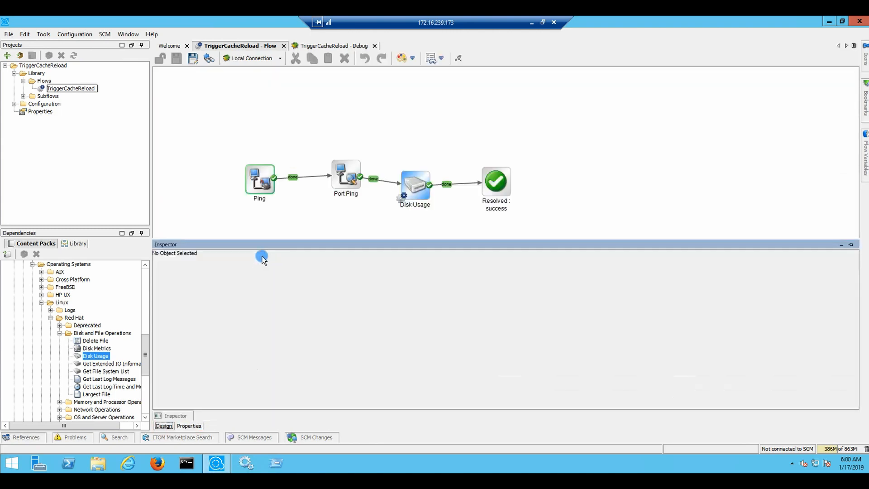
{"action": "left_click", "coordinate": [413, 183]}
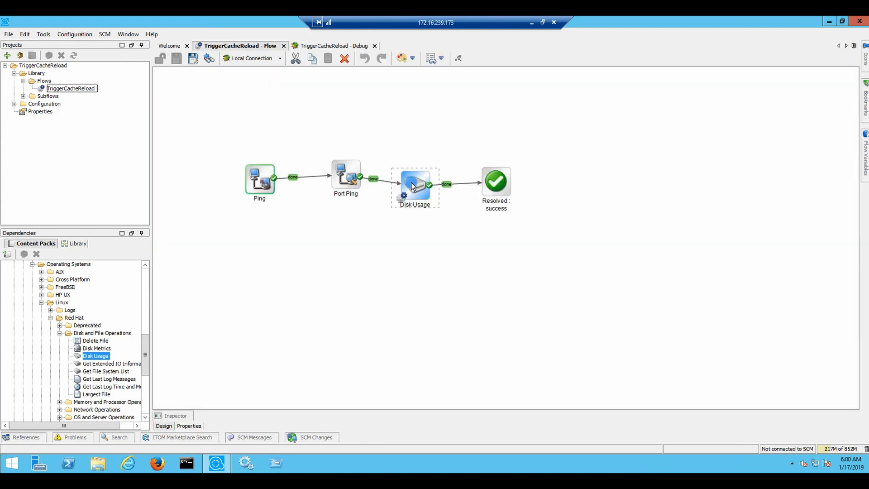
{"action": "double_click", "coordinate": [415, 182]}
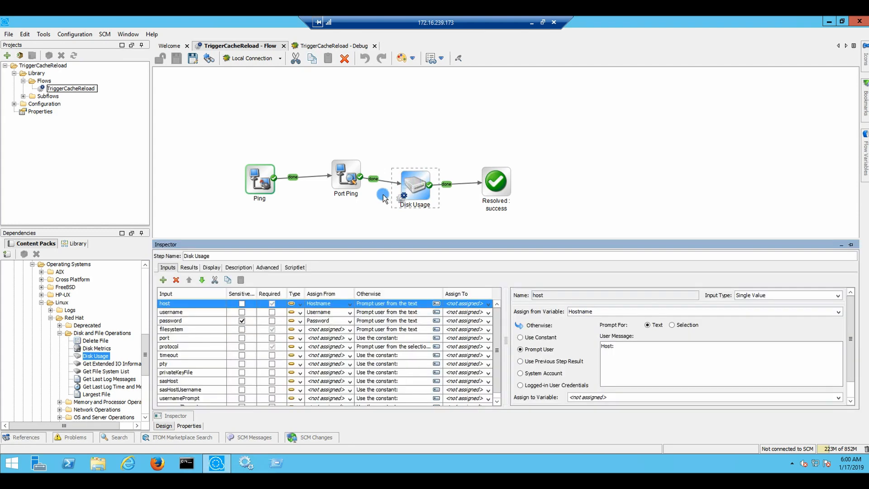
{"action": "left_click", "coordinate": [237, 267]}
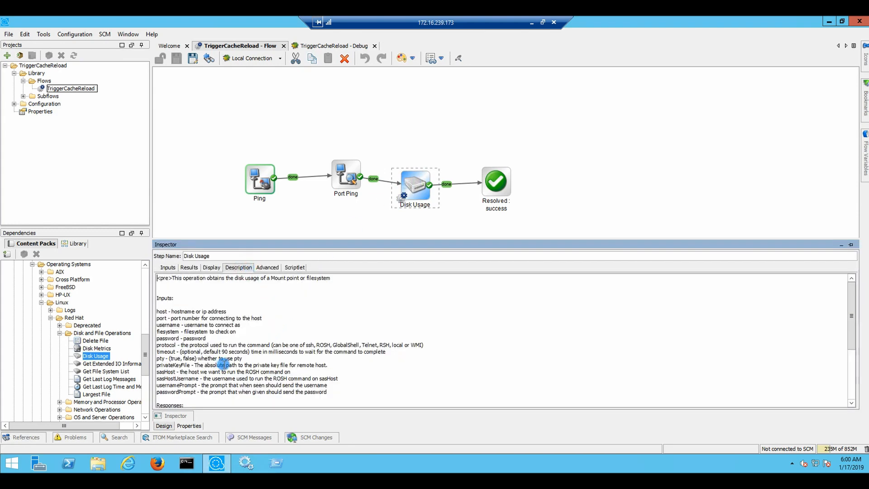
{"action": "left_click", "coordinate": [244, 331]}
{"action": "scroll", "coordinate": [281, 336], "scroll_direction": "down", "scroll_amount": 4}
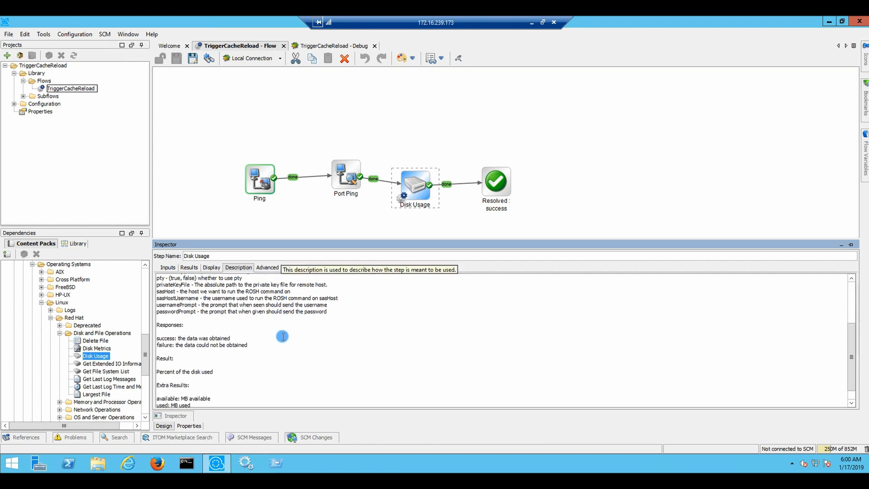
{"action": "scroll", "coordinate": [282, 336], "scroll_direction": "up", "scroll_amount": 4}
{"action": "scroll", "coordinate": [283, 336], "scroll_direction": "down", "scroll_amount": 1}
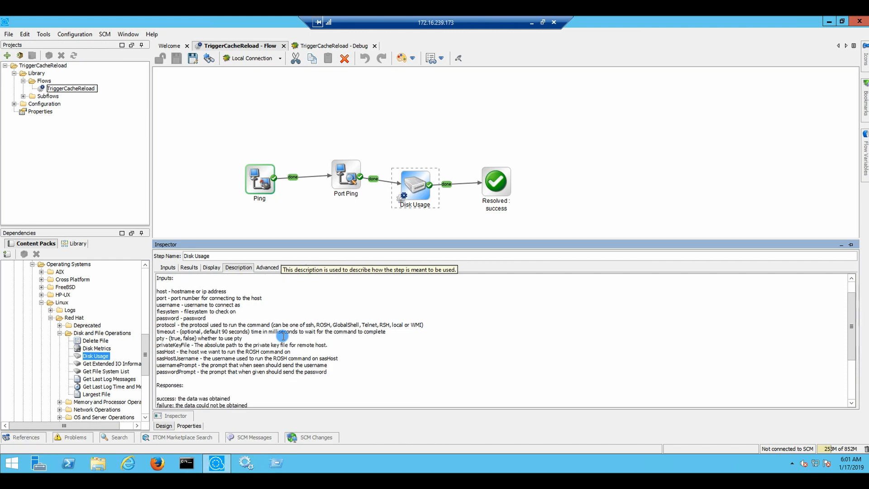
{"action": "scroll", "coordinate": [283, 336], "scroll_direction": "down", "scroll_amount": 2}
{"action": "scroll", "coordinate": [281, 335], "scroll_direction": "up", "scroll_amount": 3}
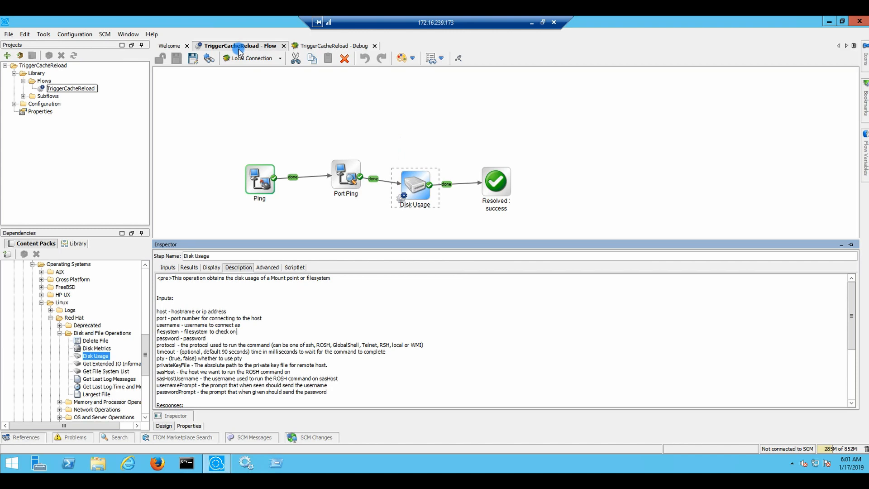
Step: Rerun the flow in the debugger with / as the filesystem over ssh, and inspect the Disk Usage return step's result
{"action": "left_click", "coordinate": [349, 45]}
{"action": "left_click", "coordinate": [293, 74]}
{"action": "left_click", "coordinate": [164, 77]}
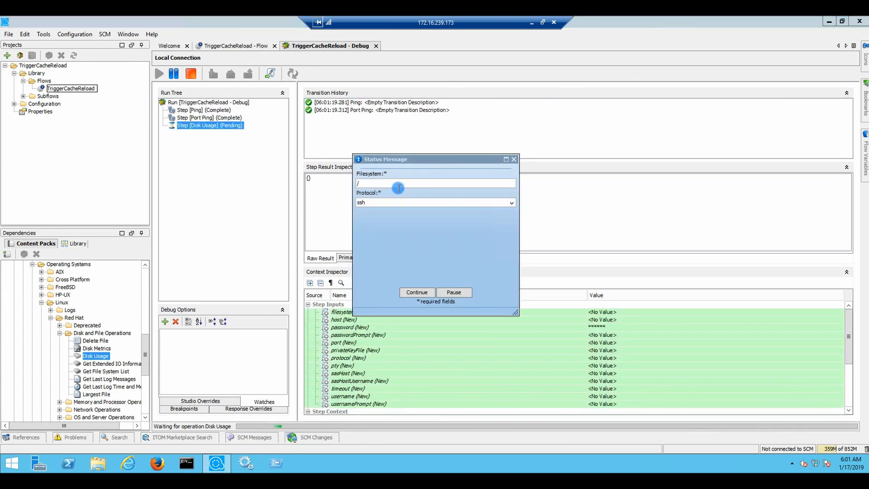
{"action": "left_click", "coordinate": [417, 290]}
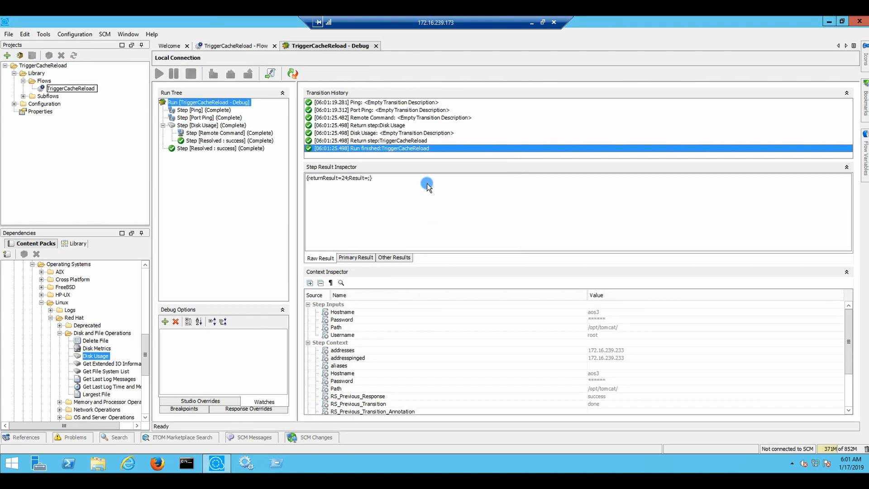
{"action": "left_click", "coordinate": [397, 126]}
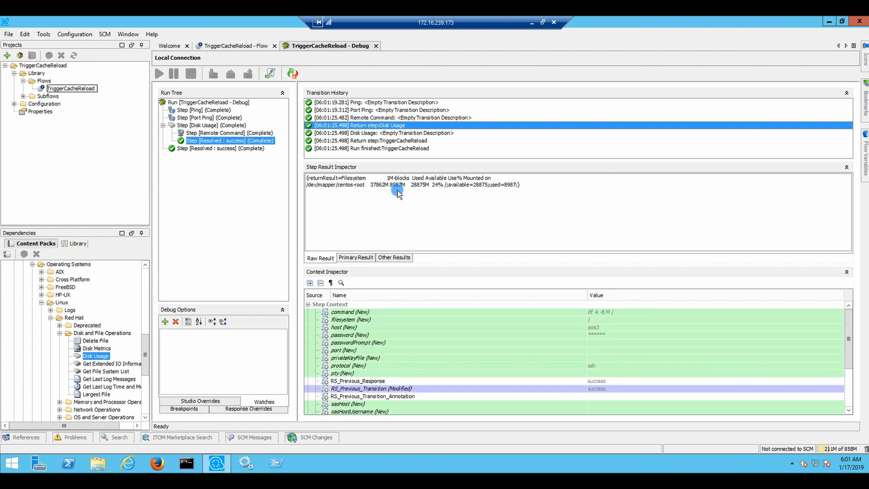
Step: Make the Disk Usage step's protocol input use the constant ssh instead of prompting the user
{"action": "left_click", "coordinate": [231, 46]}
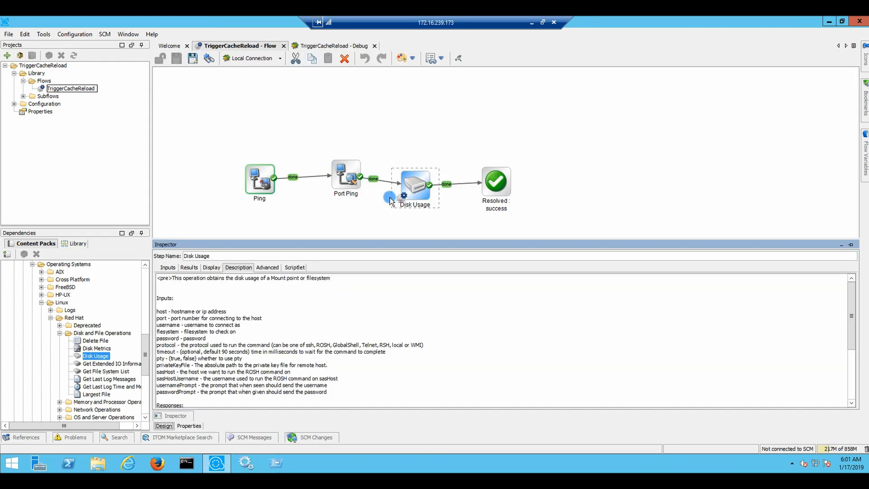
{"action": "double_click", "coordinate": [416, 182]}
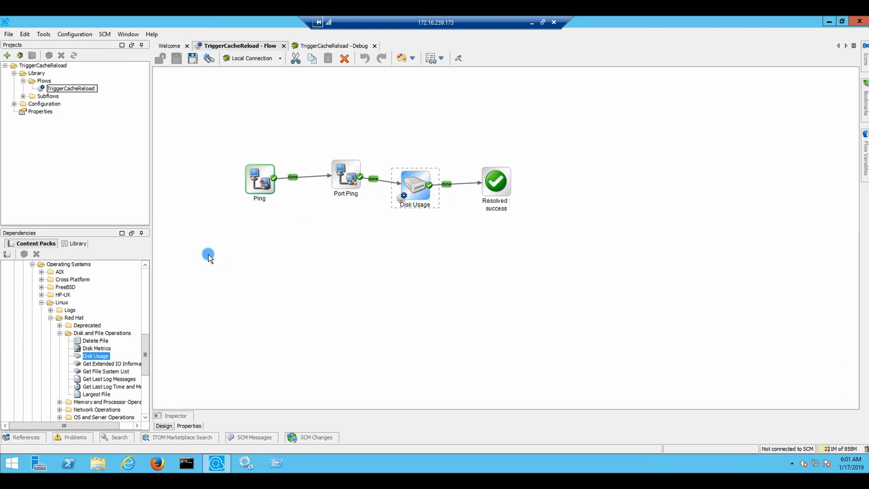
{"action": "double_click", "coordinate": [422, 176]}
{"action": "left_click", "coordinate": [172, 268]}
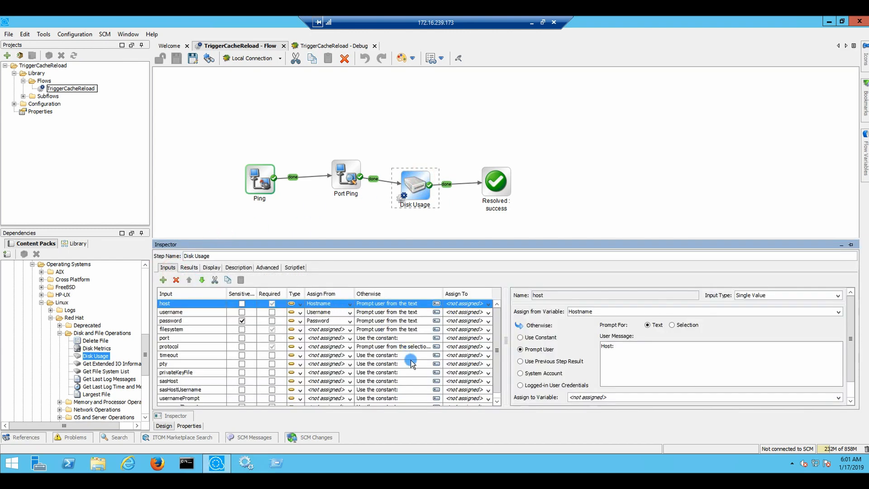
{"action": "left_click", "coordinate": [373, 346]}
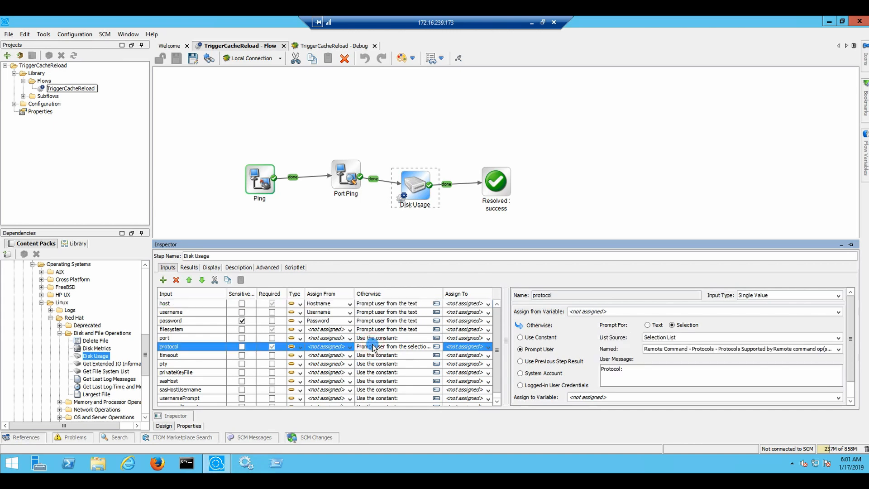
{"action": "left_click", "coordinate": [545, 336]}
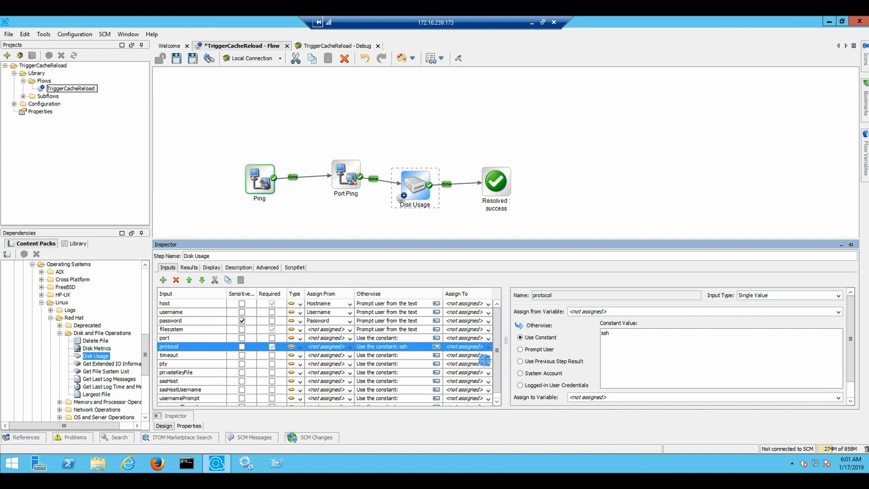
Step: Assign the Disk Usage step's filesystem input from the Path flow variable and save the flow
{"action": "left_click", "coordinate": [366, 330]}
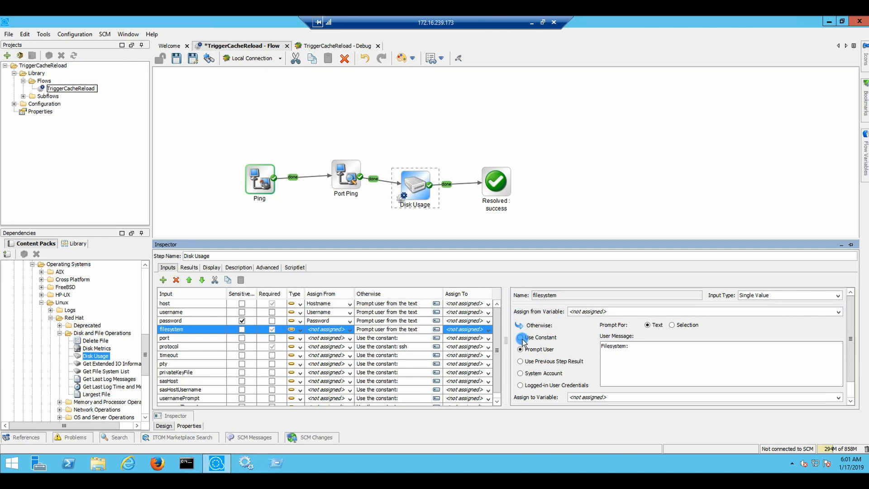
{"action": "left_click", "coordinate": [348, 330]}
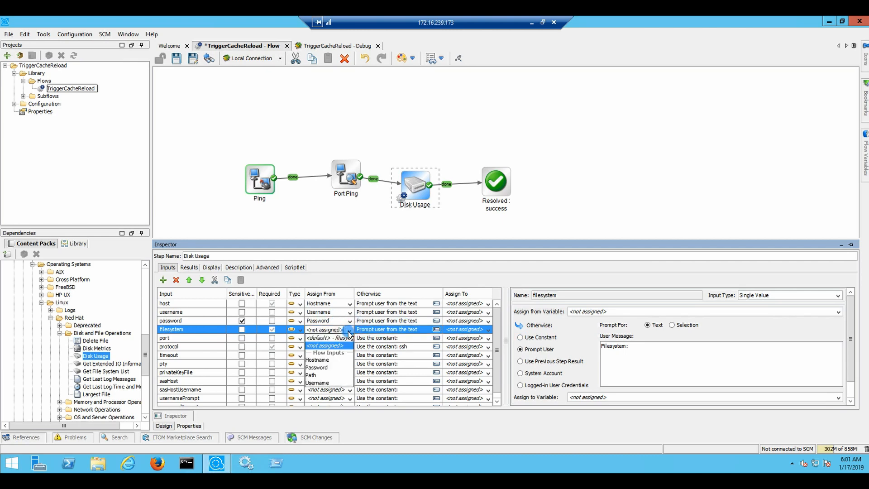
{"action": "left_click", "coordinate": [327, 375]}
{"action": "left_click", "coordinate": [322, 232]}
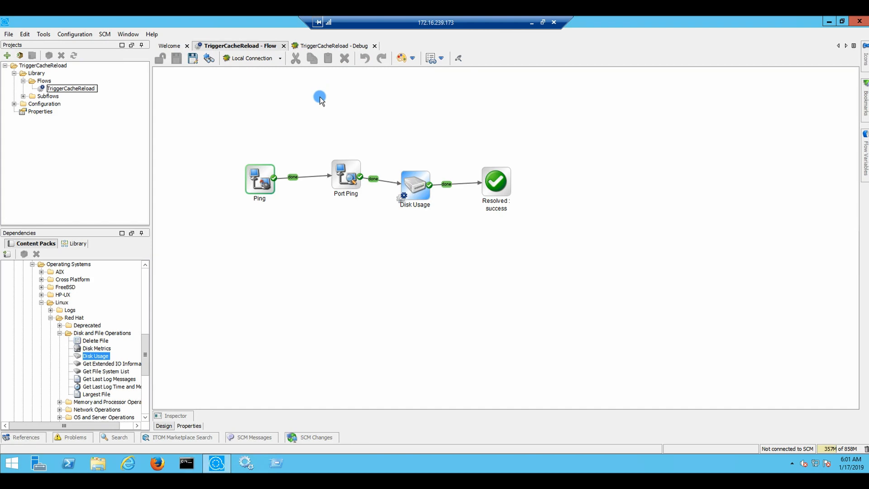
Step: Rerun the flow in the debugger without changing any inputs and inspect the Disk Usage return step's result
{"action": "left_click", "coordinate": [350, 43]}
{"action": "left_click", "coordinate": [293, 74]}
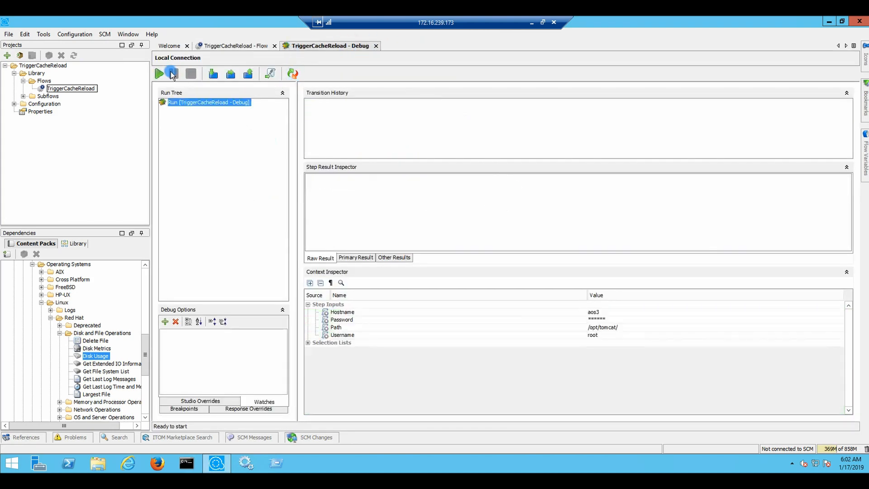
{"action": "left_click", "coordinate": [160, 74]}
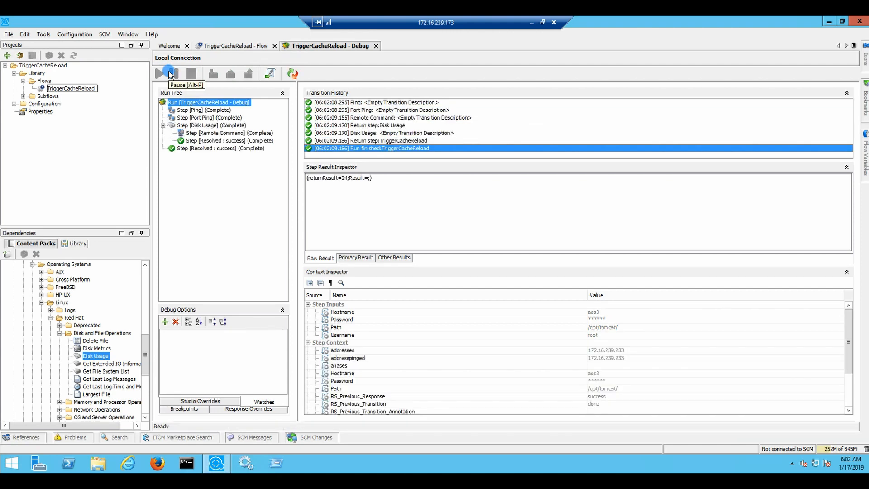
{"action": "left_click", "coordinate": [369, 126]}
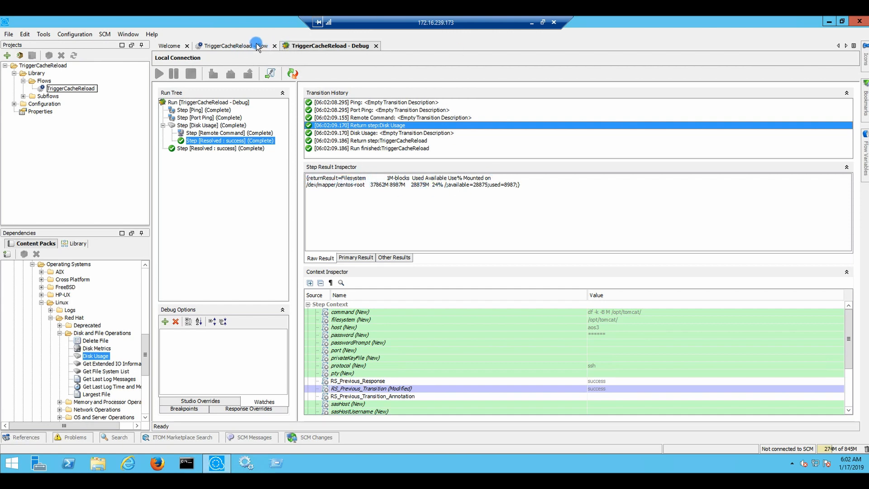
Step: Return to the flow design and look through the Red Hat OS and Server Operations and Network Operations available in the content pack
{"action": "left_click", "coordinate": [239, 47]}
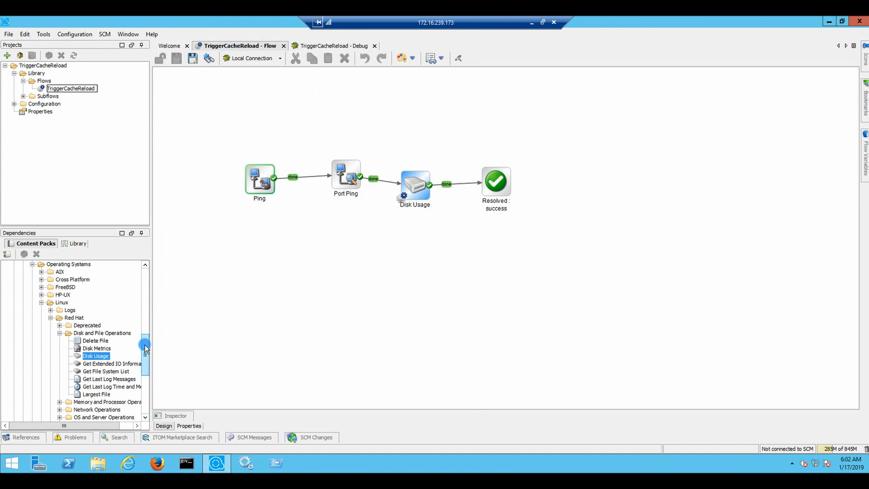
{"action": "left_click_drag", "start_coordinate": [146, 346], "coordinate": [147, 352]}
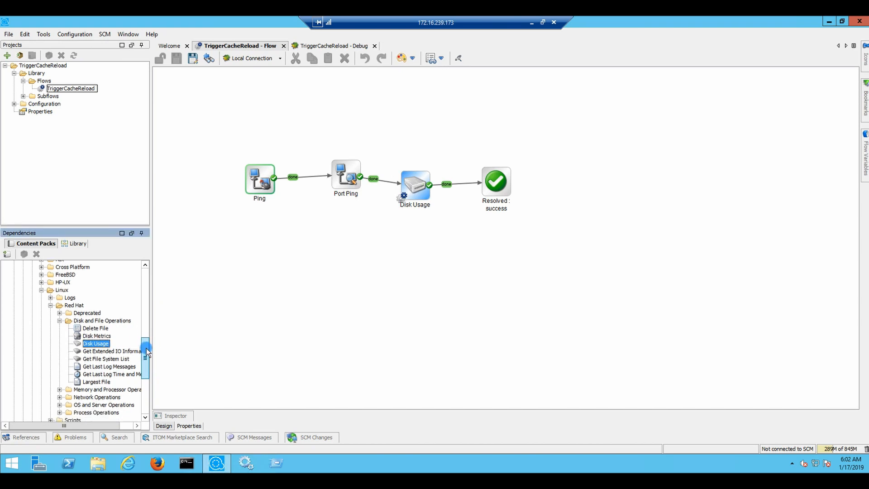
{"action": "left_click", "coordinate": [59, 321]}
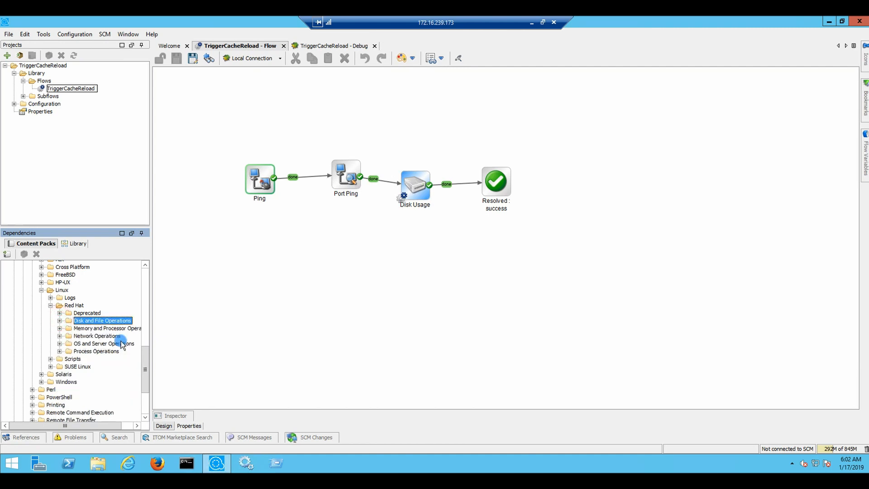
{"action": "left_click", "coordinate": [60, 344]}
{"action": "left_click_drag", "start_coordinate": [148, 349], "coordinate": [148, 355]}
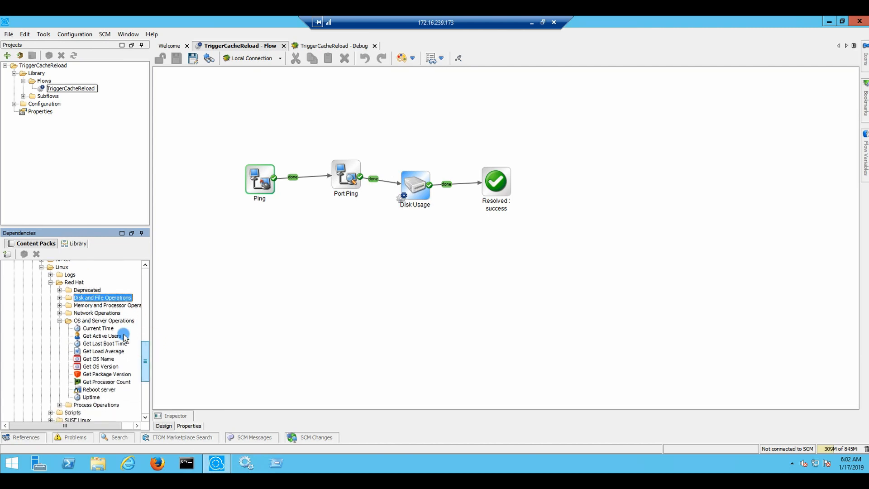
{"action": "left_click", "coordinate": [61, 320]}
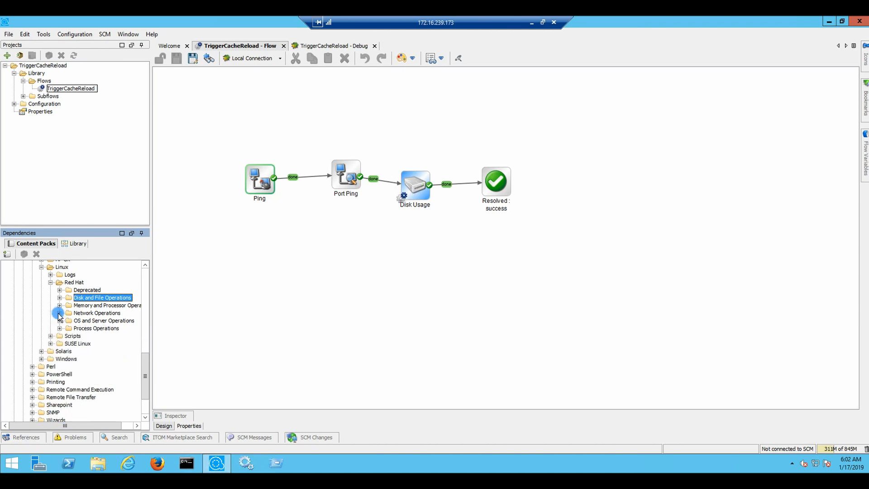
{"action": "left_click", "coordinate": [59, 313]}
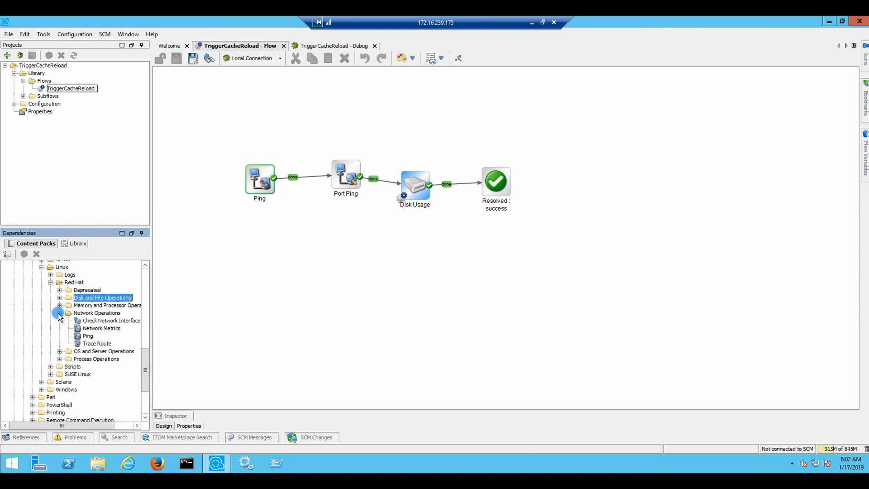
{"action": "left_click", "coordinate": [59, 313]}
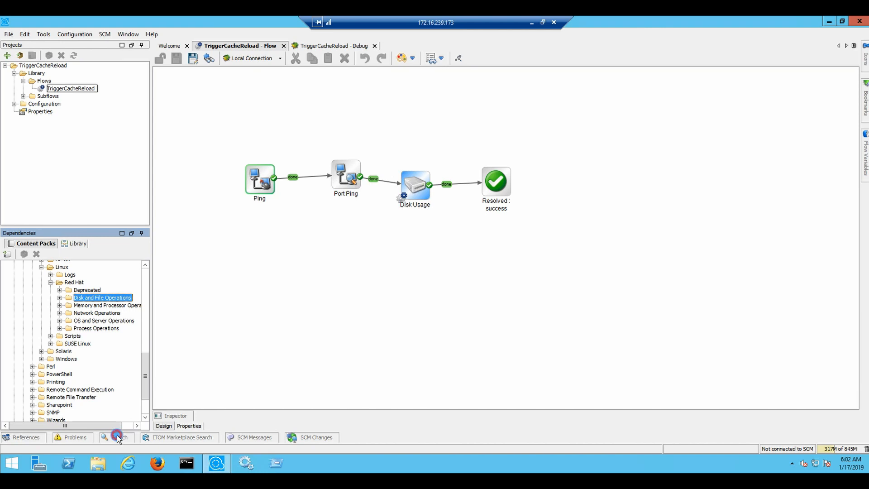
Step: Search the library for "remote command" and add the SSH Command operation to the flow with a single done response
{"action": "left_click", "coordinate": [116, 438]}
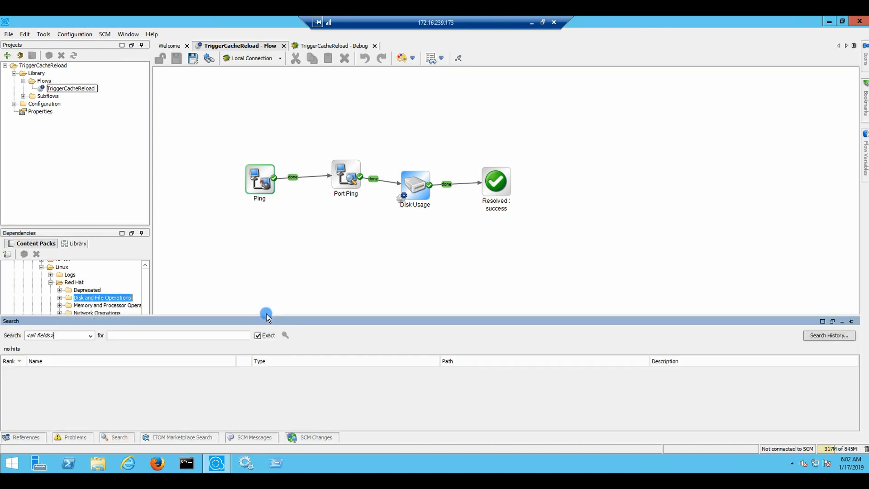
{"action": "left_click", "coordinate": [144, 334]}
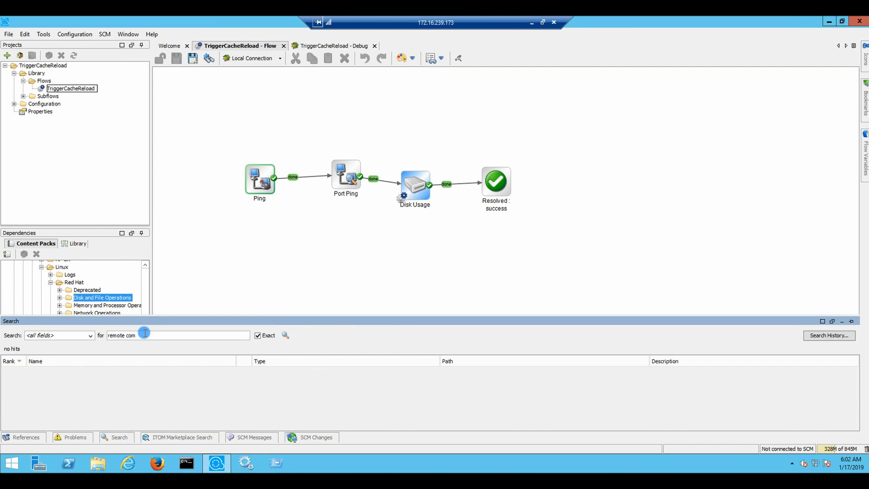
{"action": "key", "text": "Return"}
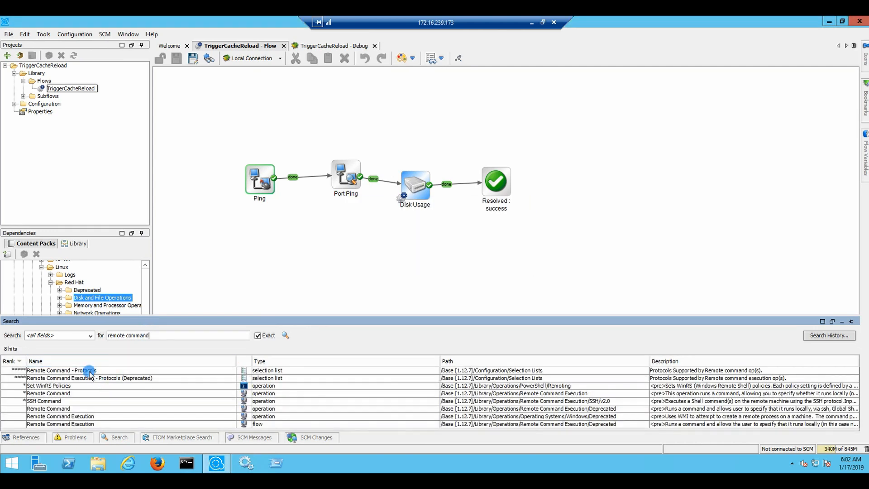
{"action": "left_click_drag", "start_coordinate": [54, 403], "coordinate": [473, 242]}
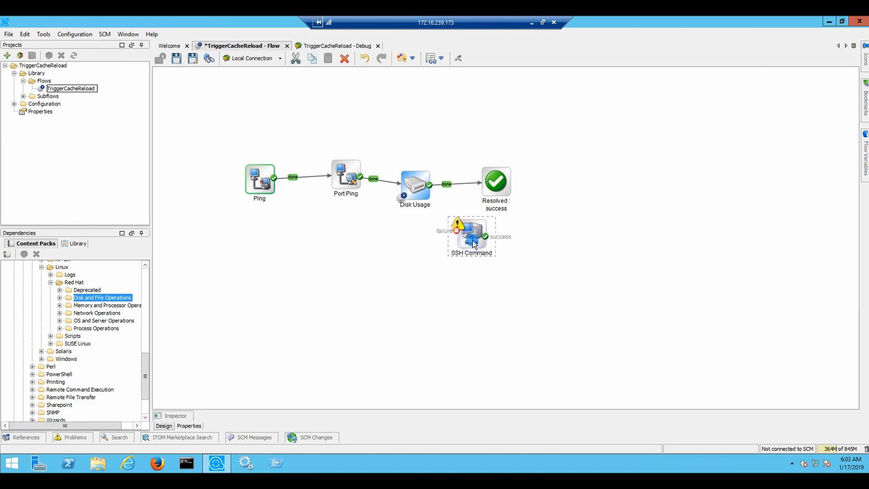
{"action": "right_click", "coordinate": [473, 243]}
{"action": "left_click", "coordinate": [512, 258]}
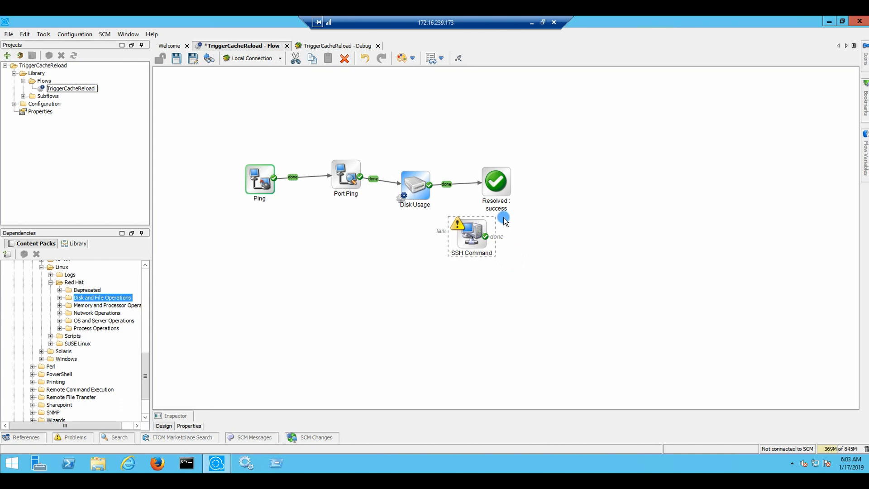
Step: Remove the transition from Disk Usage to Resolved : success and connect the SSH Command step between them with done transitions
{"action": "left_click", "coordinate": [476, 183]}
{"action": "key", "text": "Delete"}
{"action": "left_click_drag", "start_coordinate": [441, 192], "coordinate": [570, 187]}
{"action": "left_click_drag", "start_coordinate": [477, 232], "coordinate": [479, 199]}
Step: Assign the SSH Command step's host, username and password inputs from the Hostname, Username and Password flow inputs
{"action": "double_click", "coordinate": [479, 199]}
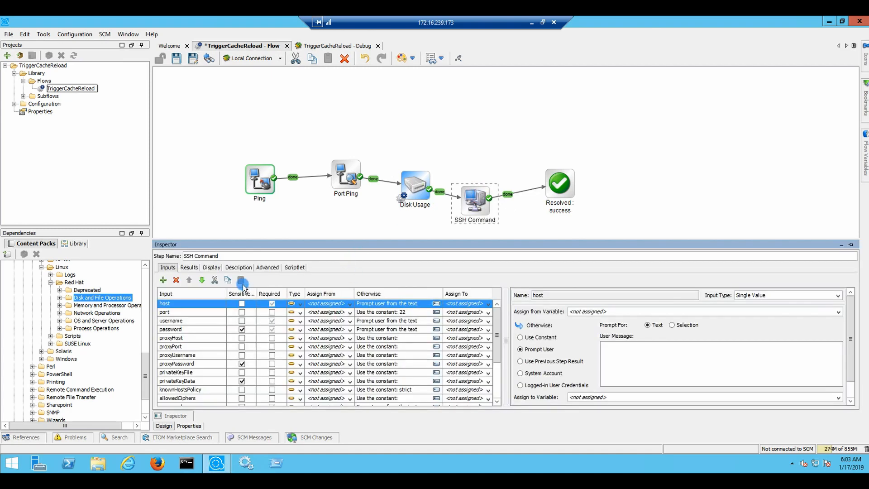
{"action": "left_click", "coordinate": [236, 267]}
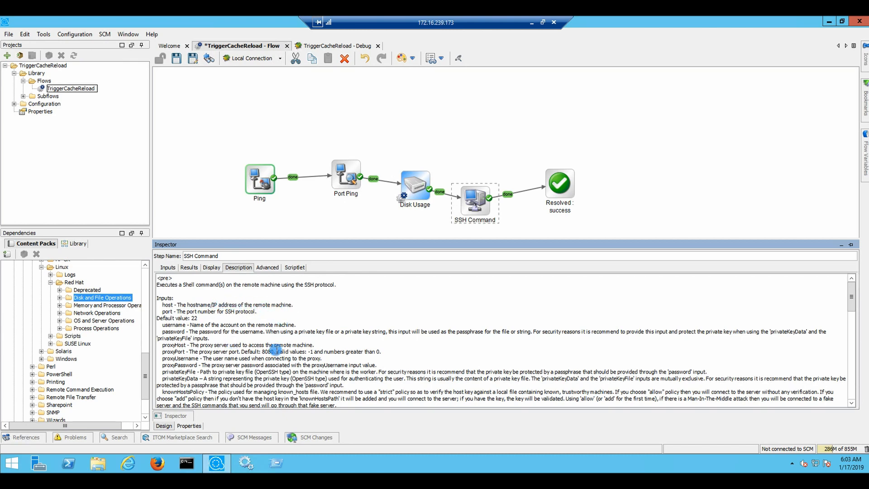
{"action": "scroll", "coordinate": [273, 357], "scroll_direction": "down", "scroll_amount": 2}
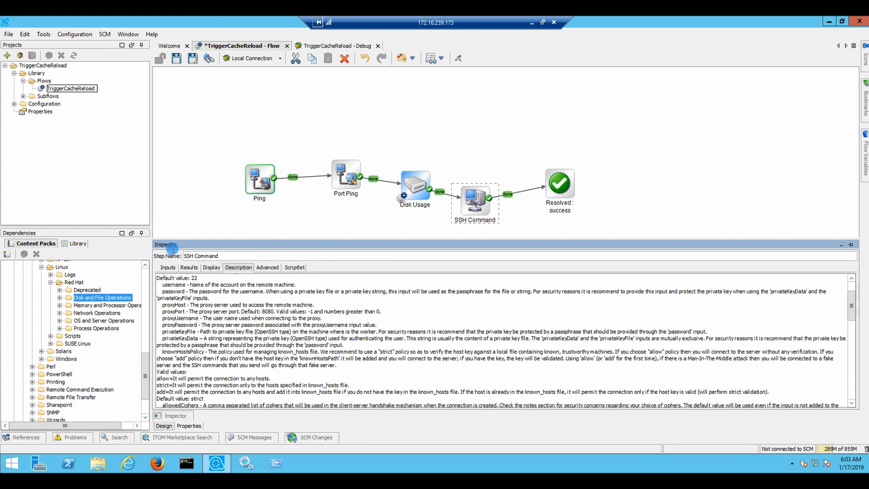
{"action": "left_click", "coordinate": [168, 267]}
{"action": "left_click", "coordinate": [271, 303]}
{"action": "left_click", "coordinate": [350, 304]}
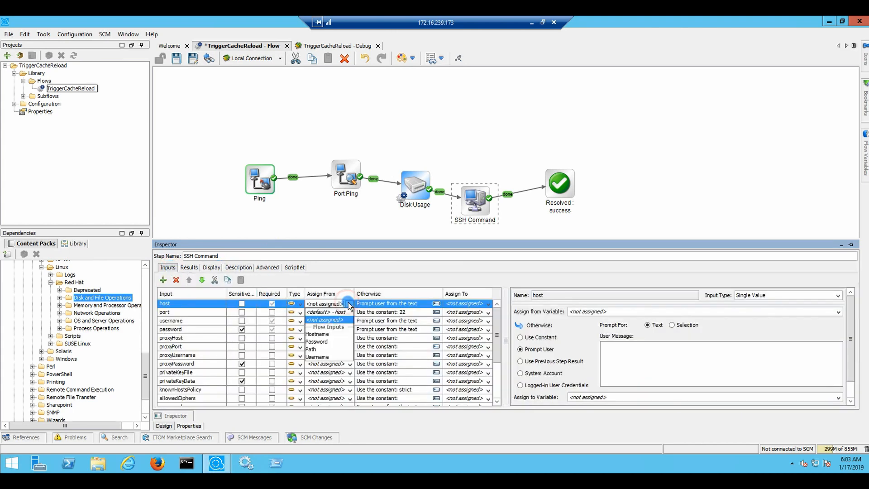
{"action": "left_click", "coordinate": [321, 334]}
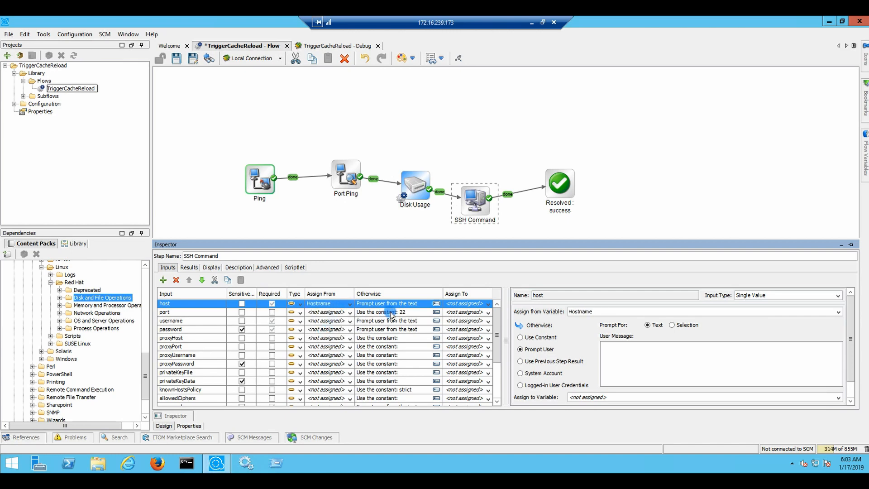
{"action": "left_click", "coordinate": [350, 321]}
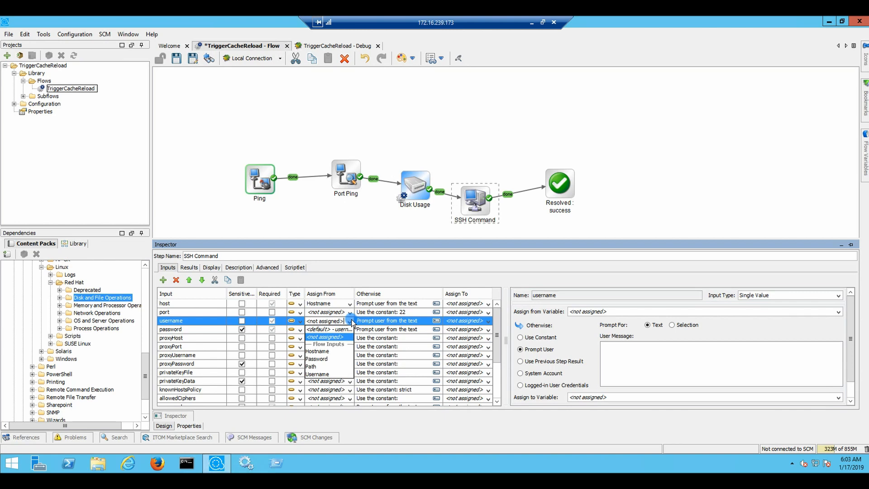
{"action": "left_click", "coordinate": [319, 375]}
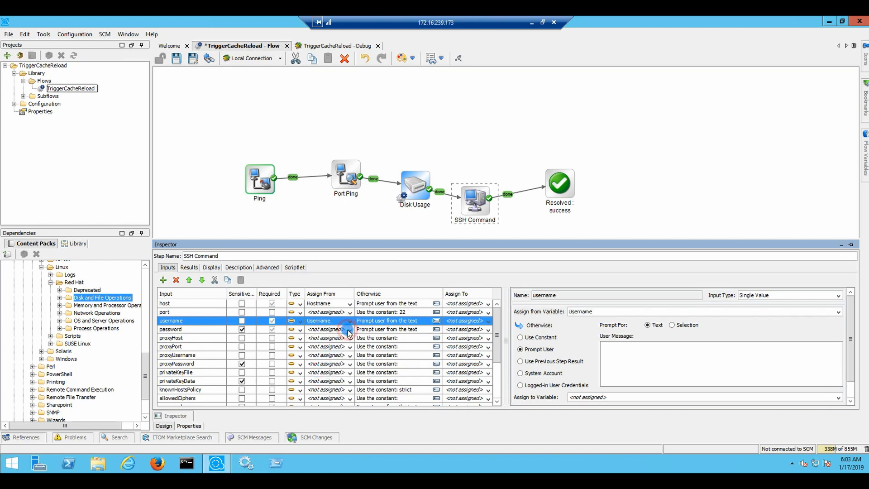
{"action": "left_click", "coordinate": [348, 331]}
{"action": "left_click", "coordinate": [318, 365]}
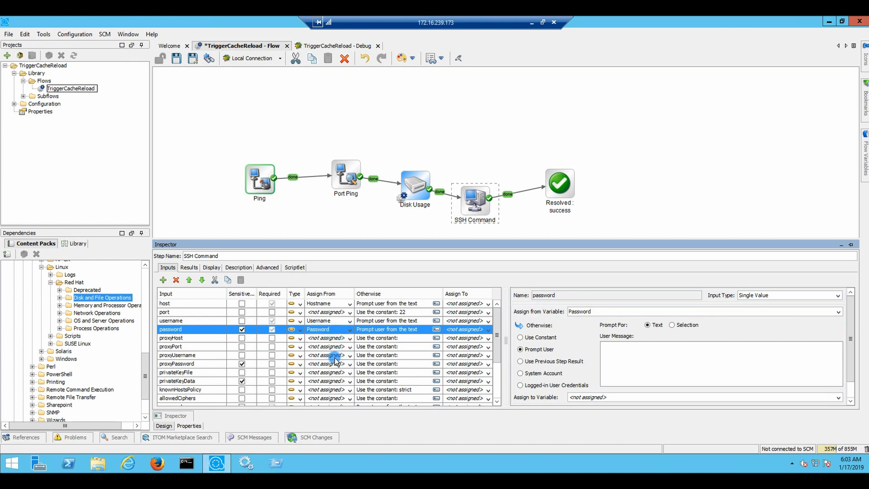
Step: Review the SSH Command step's full input list, including the command, knownHostsPolicy and timeout inputs
{"action": "scroll", "coordinate": [335, 366], "scroll_direction": "down", "scroll_amount": 1}
{"action": "scroll", "coordinate": [335, 365], "scroll_direction": "down", "scroll_amount": 2}
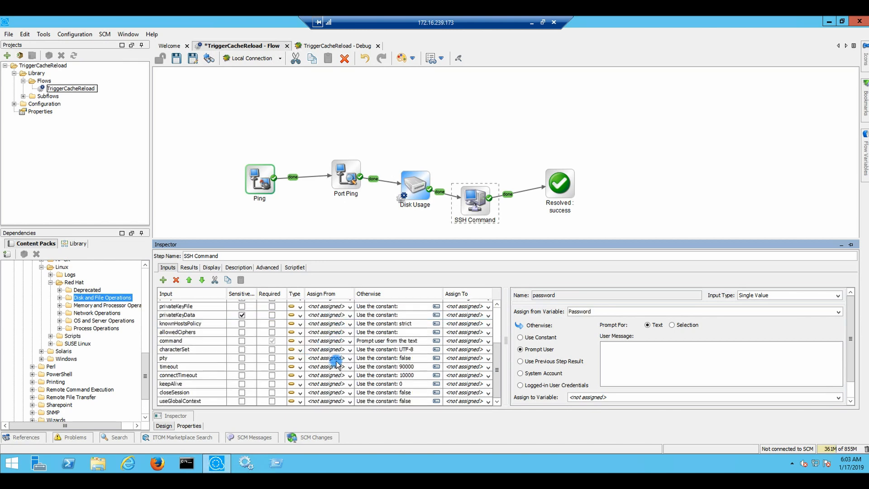
{"action": "scroll", "coordinate": [339, 362], "scroll_direction": "up", "scroll_amount": 3}
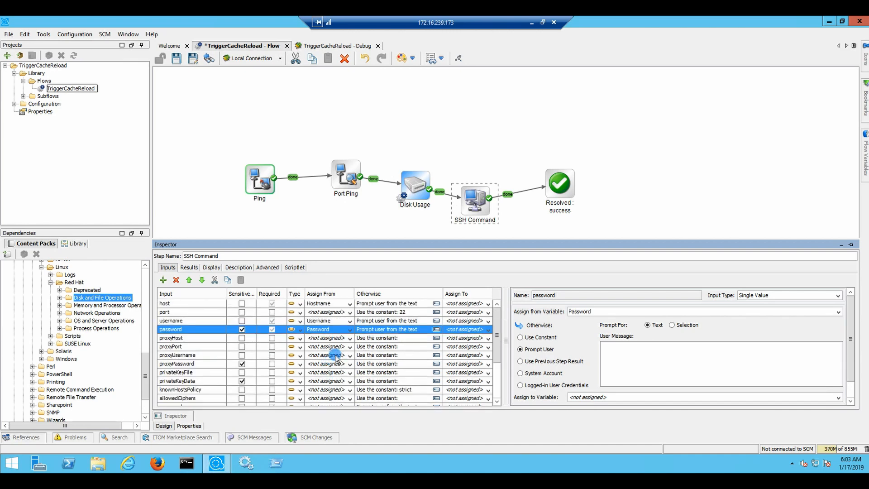
{"action": "scroll", "coordinate": [337, 358], "scroll_direction": "down", "scroll_amount": 2}
{"action": "scroll", "coordinate": [336, 358], "scroll_direction": "down", "scroll_amount": 1}
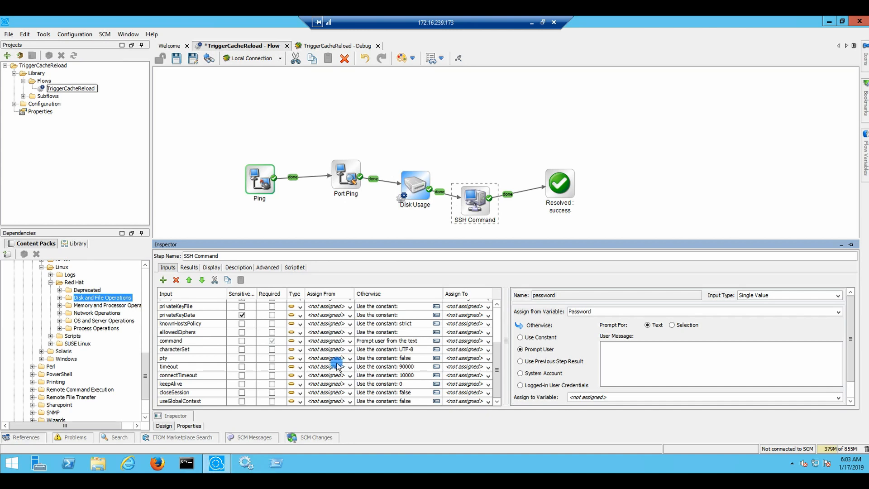
{"action": "scroll", "coordinate": [337, 365], "scroll_direction": "up", "scroll_amount": 3}
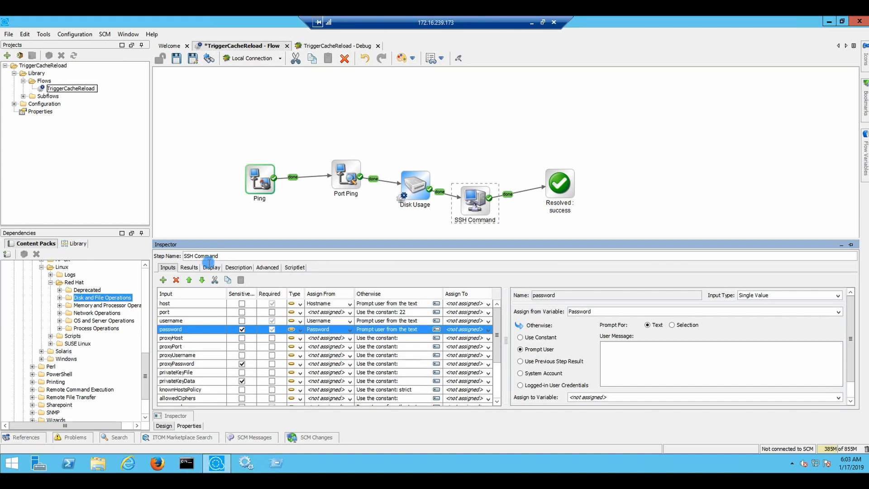
Step: Read the SSH Command step's description for its knownHostsPolicy values, command input, results, responses and notes
{"action": "left_click", "coordinate": [261, 268]}
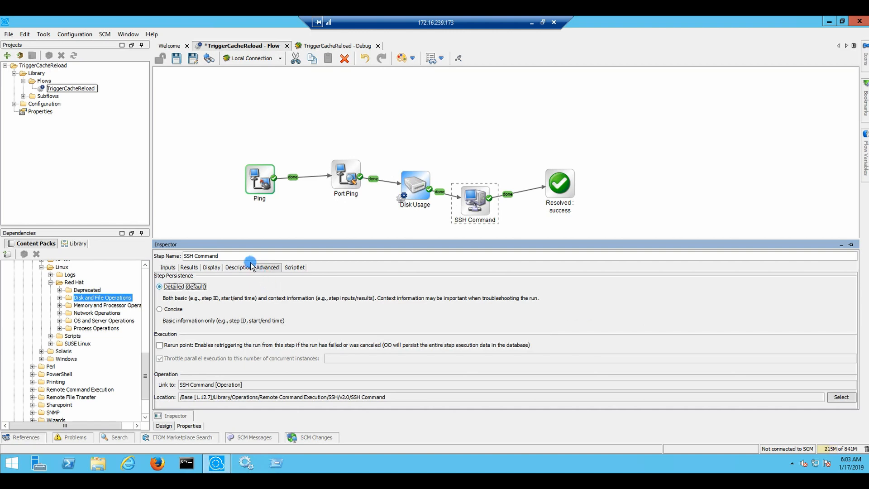
{"action": "left_click", "coordinate": [296, 267]}
{"action": "left_click", "coordinate": [244, 268]}
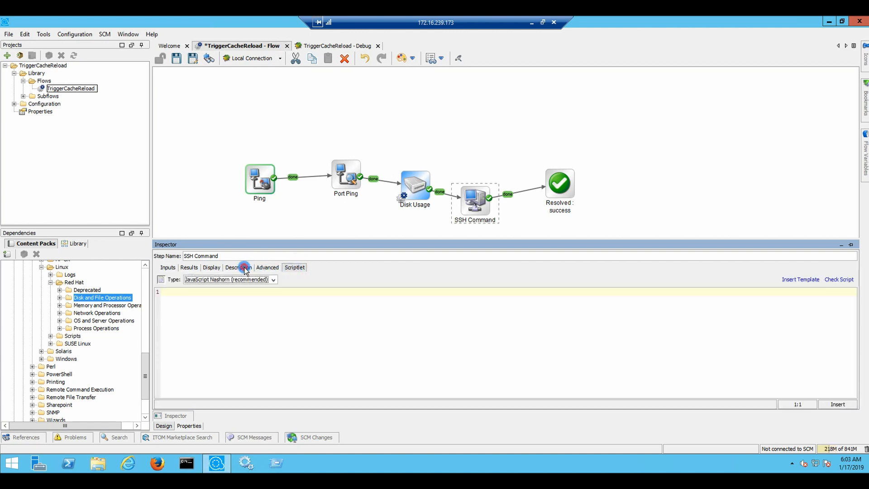
{"action": "scroll", "coordinate": [303, 303], "scroll_direction": "up", "scroll_amount": 2}
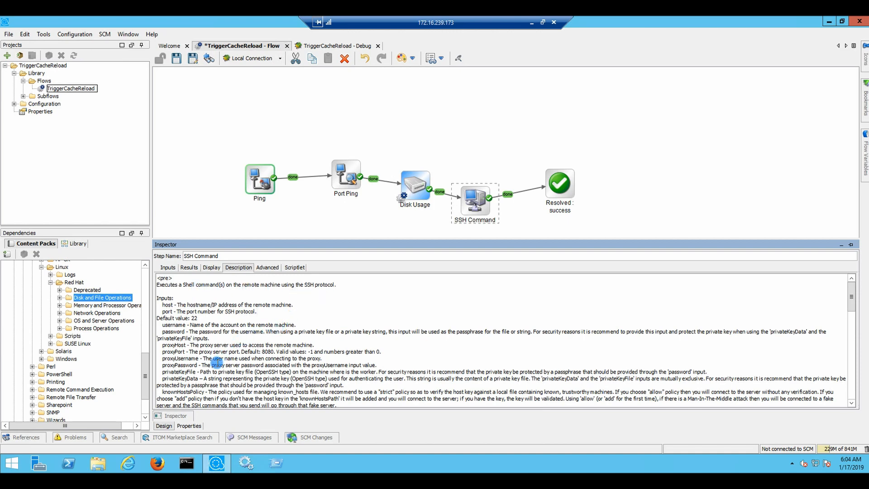
{"action": "scroll", "coordinate": [226, 376], "scroll_direction": "down", "scroll_amount": 1}
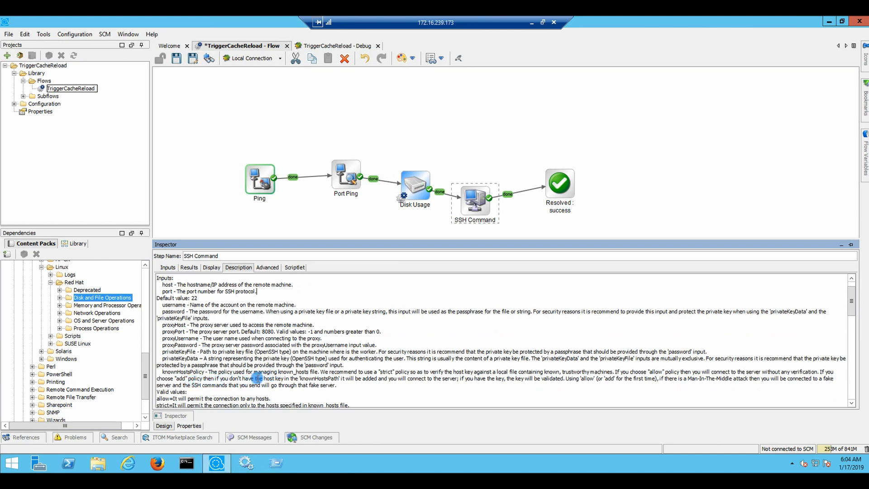
{"action": "scroll", "coordinate": [256, 378], "scroll_direction": "down", "scroll_amount": 2}
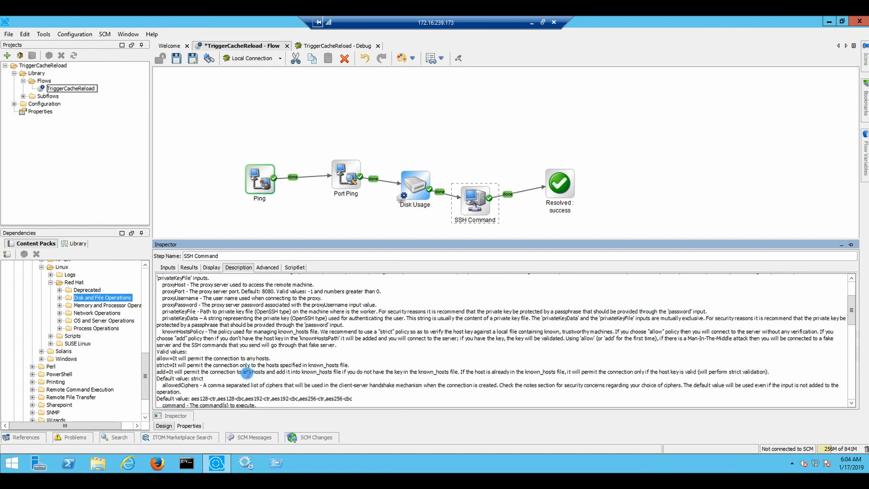
{"action": "scroll", "coordinate": [251, 373], "scroll_direction": "down", "scroll_amount": 3}
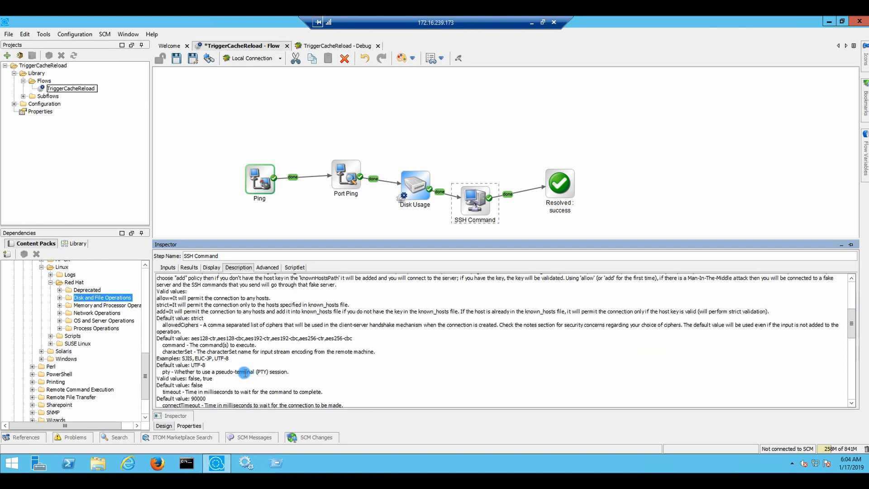
{"action": "scroll", "coordinate": [245, 372], "scroll_direction": "down", "scroll_amount": 2}
{"action": "scroll", "coordinate": [244, 372], "scroll_direction": "down", "scroll_amount": 3}
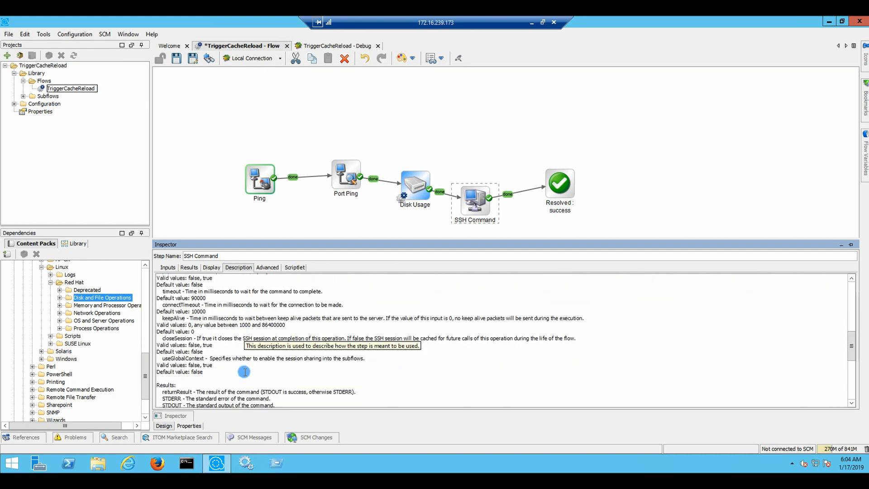
{"action": "scroll", "coordinate": [244, 373], "scroll_direction": "down", "scroll_amount": 5}
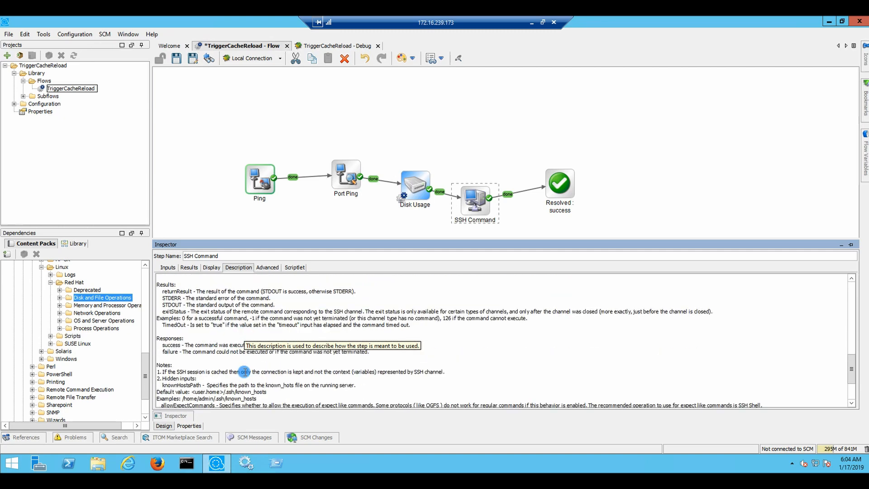
Step: Set the SSH Command step's command input to use the constant value systemctl status tomcat
{"action": "scroll", "coordinate": [245, 372], "scroll_direction": "down", "scroll_amount": 1}
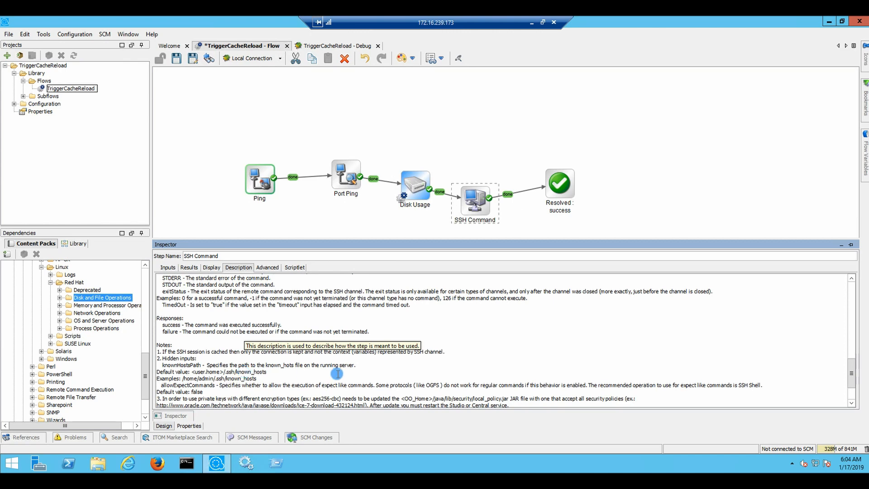
{"action": "scroll", "coordinate": [338, 374], "scroll_direction": "down", "scroll_amount": 2}
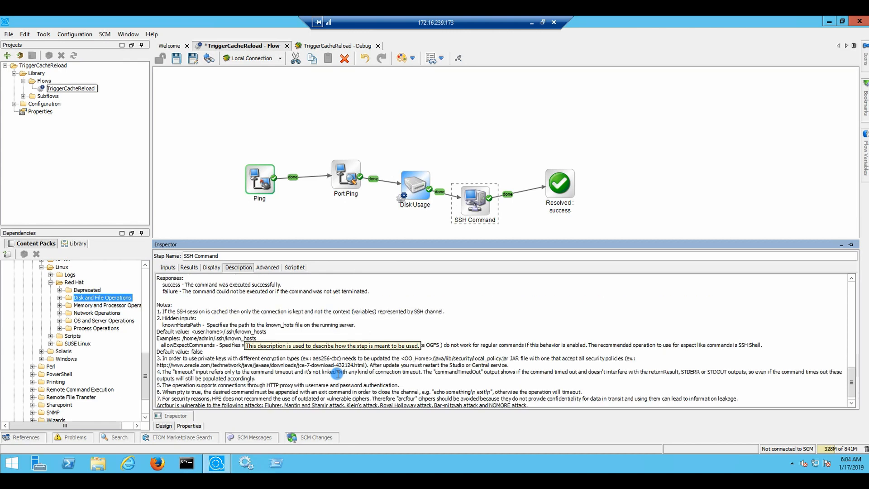
{"action": "scroll", "coordinate": [338, 374], "scroll_direction": "down", "scroll_amount": 1}
{"action": "left_click", "coordinate": [175, 268]}
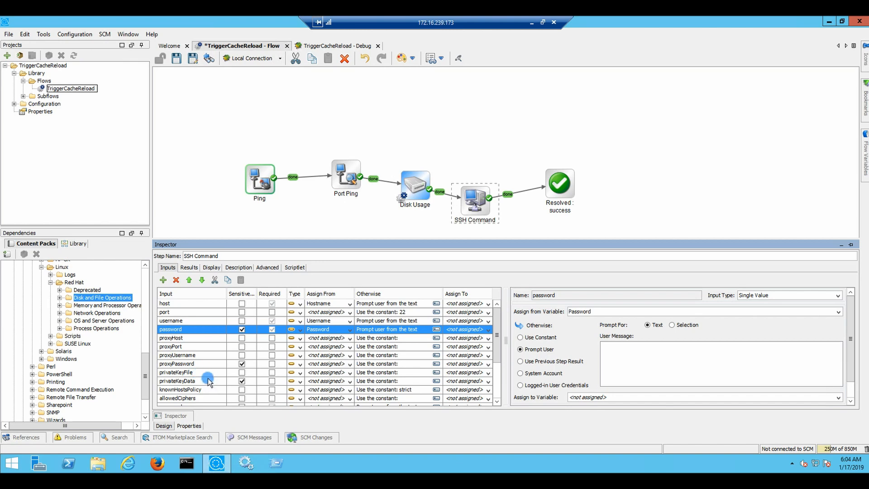
{"action": "scroll", "coordinate": [209, 382], "scroll_direction": "down", "scroll_amount": 1}
{"action": "scroll", "coordinate": [209, 381], "scroll_direction": "down", "scroll_amount": 1}
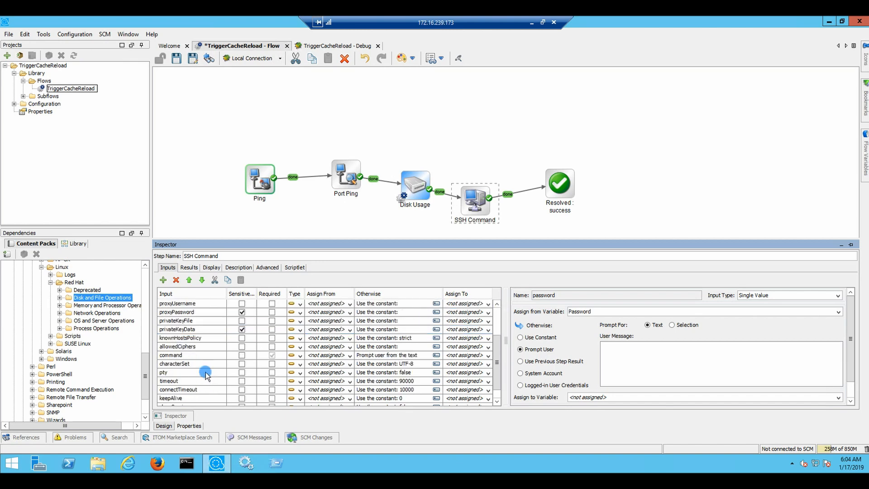
{"action": "left_click", "coordinate": [188, 356]}
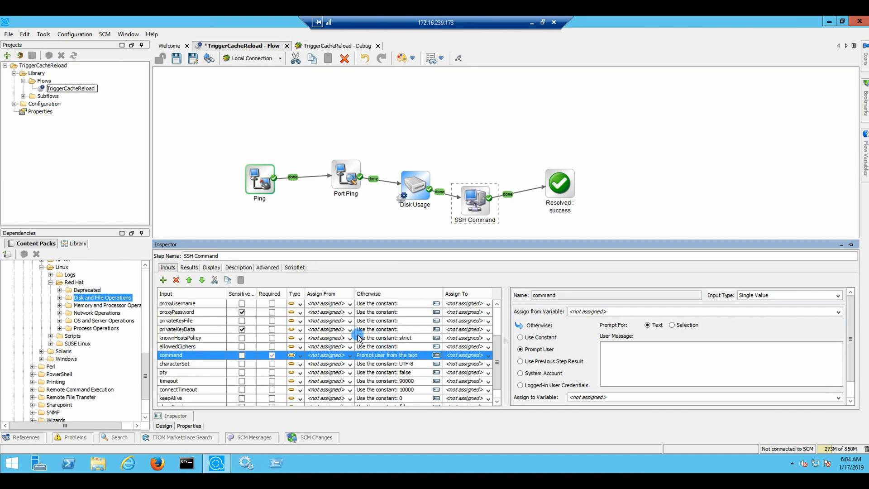
{"action": "left_click", "coordinate": [341, 355]}
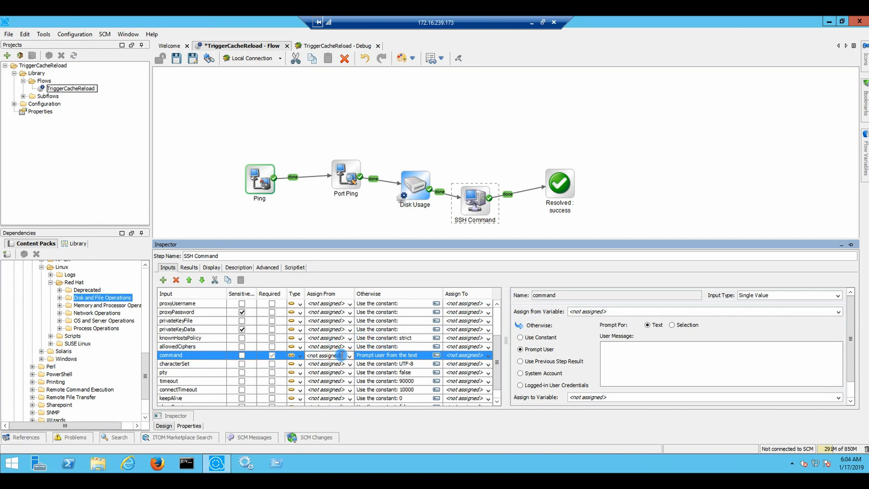
{"action": "left_click", "coordinate": [520, 337]}
{"action": "left_click", "coordinate": [615, 346]}
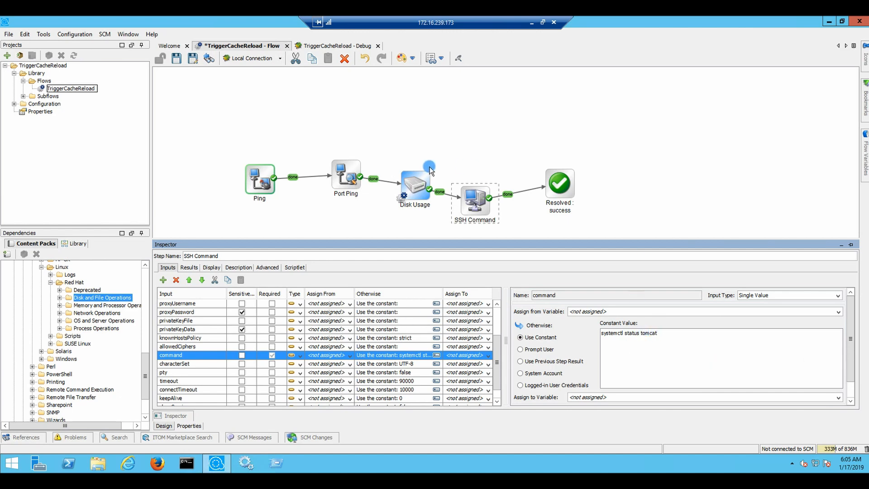
Step: Save the TriggerCacheReload flow and run it in the debugger
{"action": "left_click", "coordinate": [448, 118]}
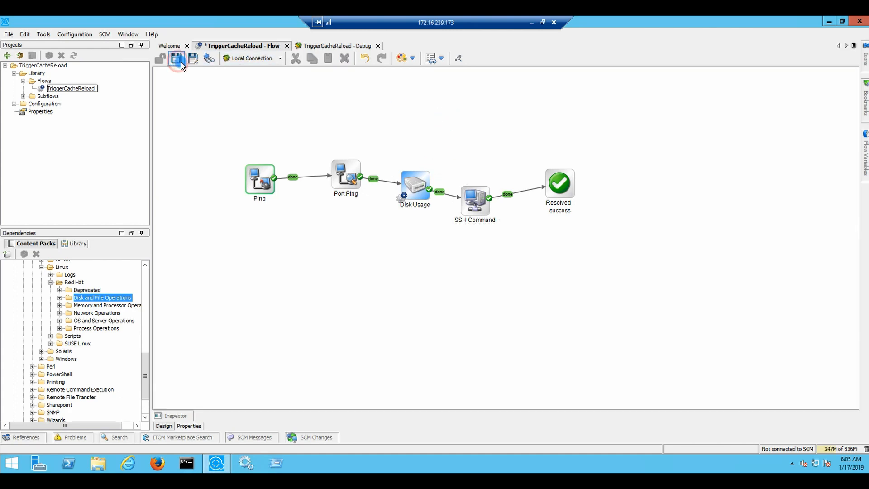
{"action": "left_click", "coordinate": [322, 47]}
{"action": "left_click", "coordinate": [160, 76]}
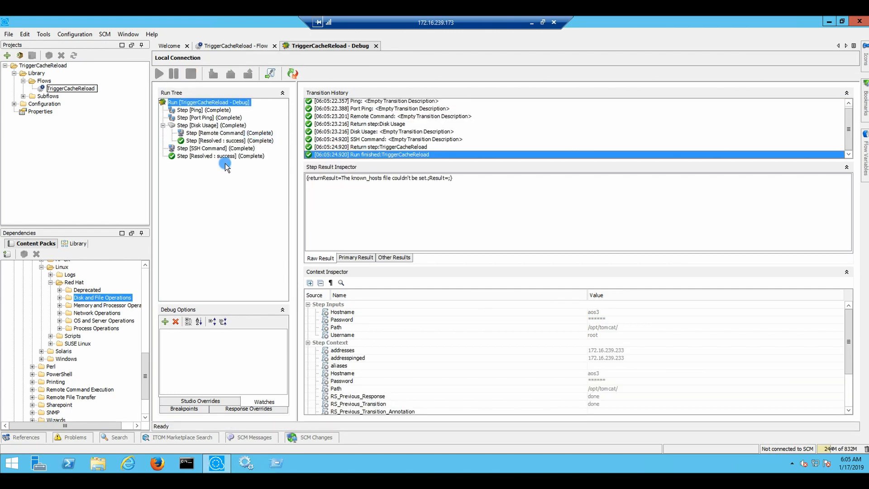
Step: Examine the raw result and exception trace of the SSH Command step in the debug run
{"action": "left_click", "coordinate": [373, 148]}
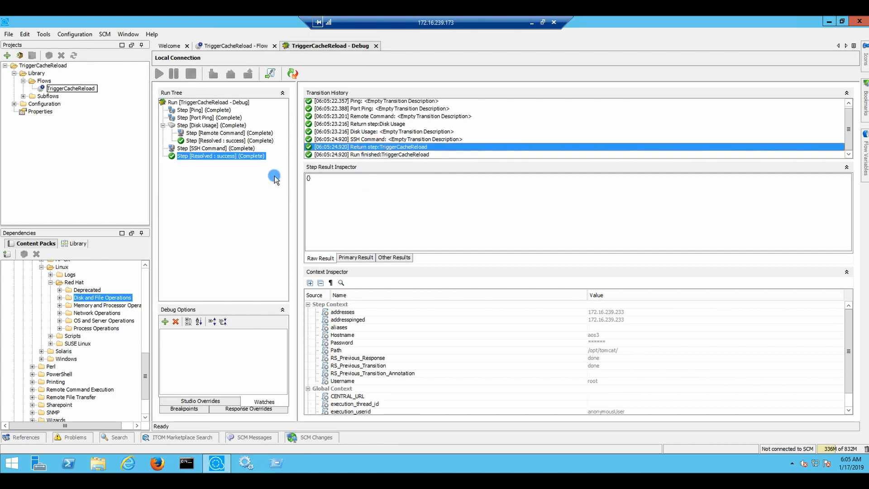
{"action": "left_click", "coordinate": [236, 149]}
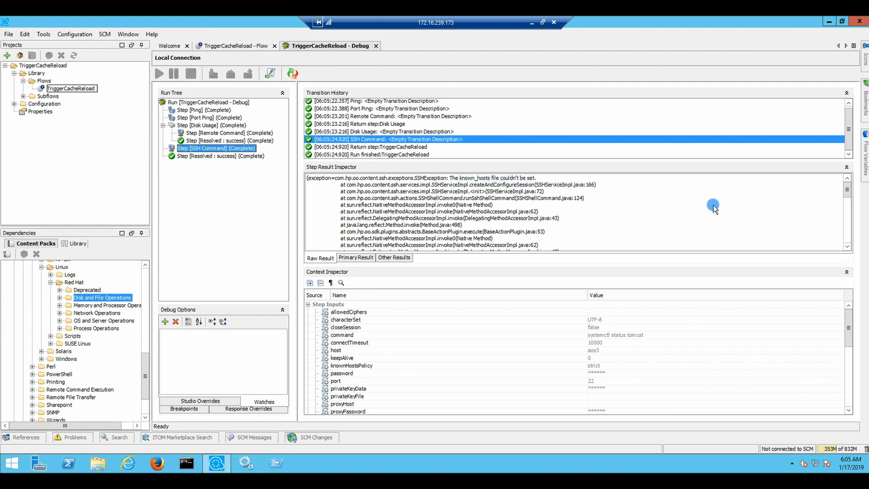
{"action": "scroll", "coordinate": [714, 207], "scroll_direction": "down", "scroll_amount": 5}
{"action": "scroll", "coordinate": [714, 205], "scroll_direction": "down", "scroll_amount": 5}
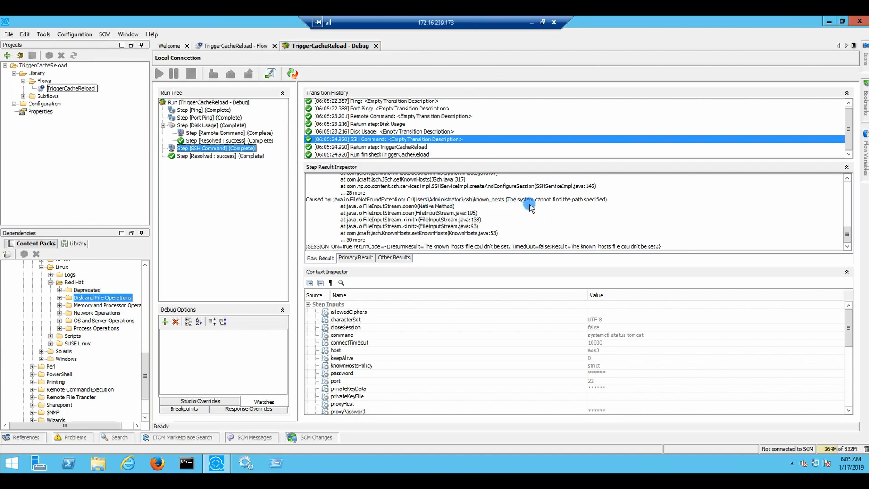
{"action": "scroll", "coordinate": [560, 209], "scroll_direction": "up", "scroll_amount": 3}
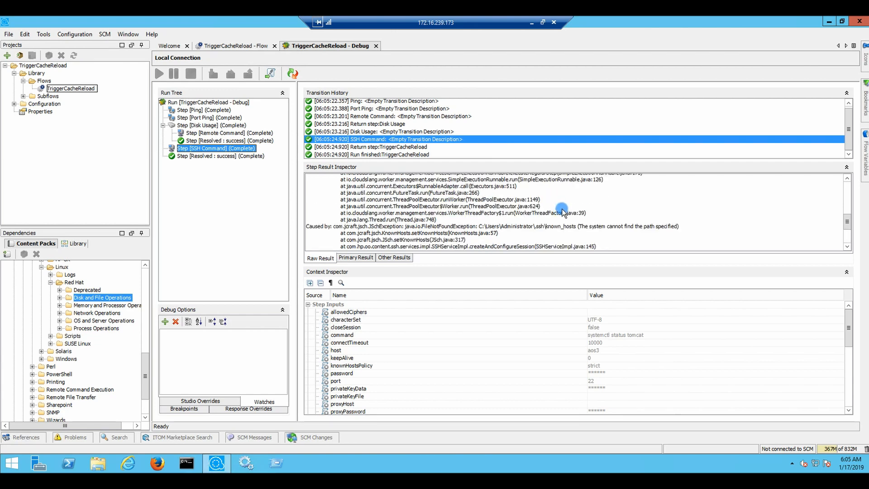
{"action": "scroll", "coordinate": [560, 209], "scroll_direction": "up", "scroll_amount": 3}
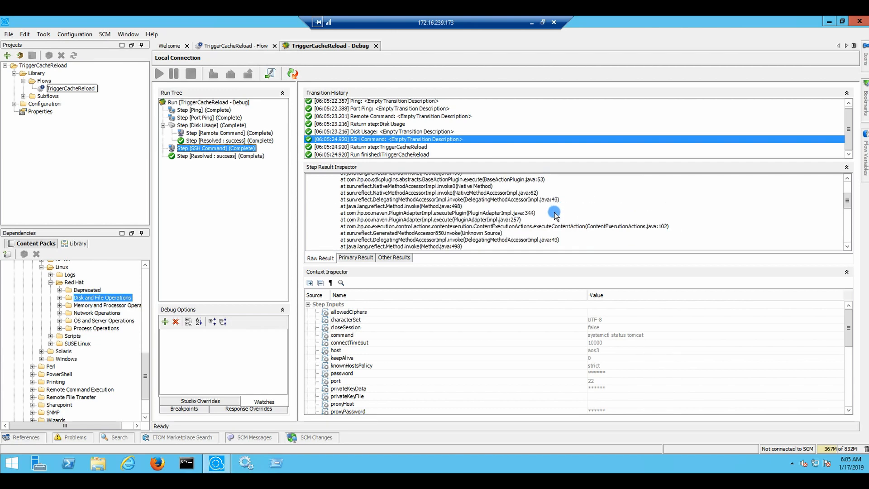
Step: Reread the SSH Command step's description for the knownHostsPolicy options and the hidden knownHostsPath input
{"action": "left_click", "coordinate": [233, 46]}
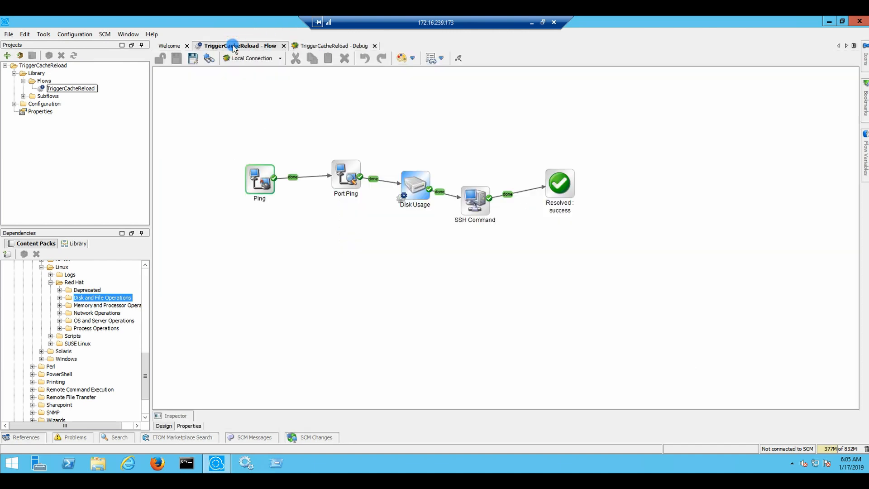
{"action": "double_click", "coordinate": [475, 198]}
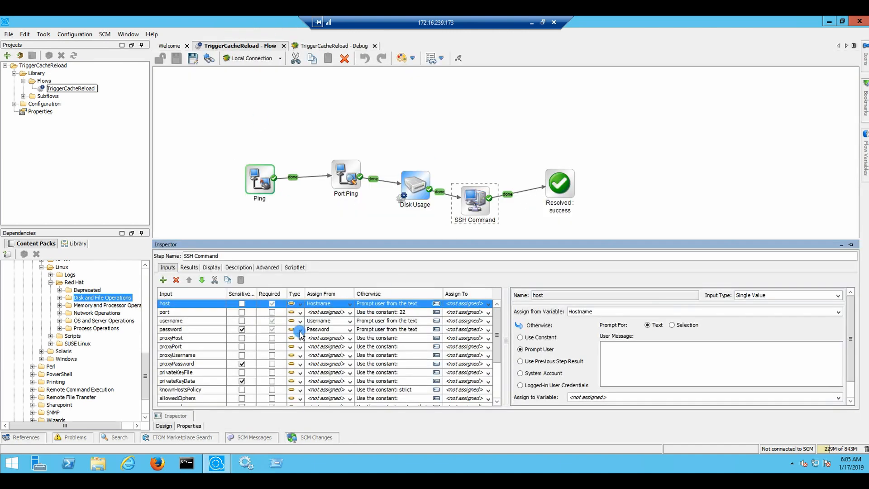
{"action": "left_click", "coordinate": [239, 267]}
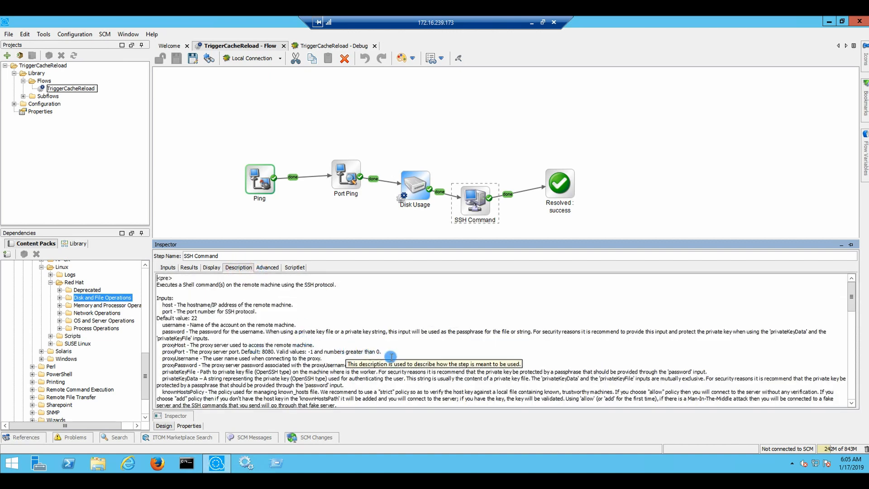
{"action": "scroll", "coordinate": [384, 357], "scroll_direction": "down", "scroll_amount": 1}
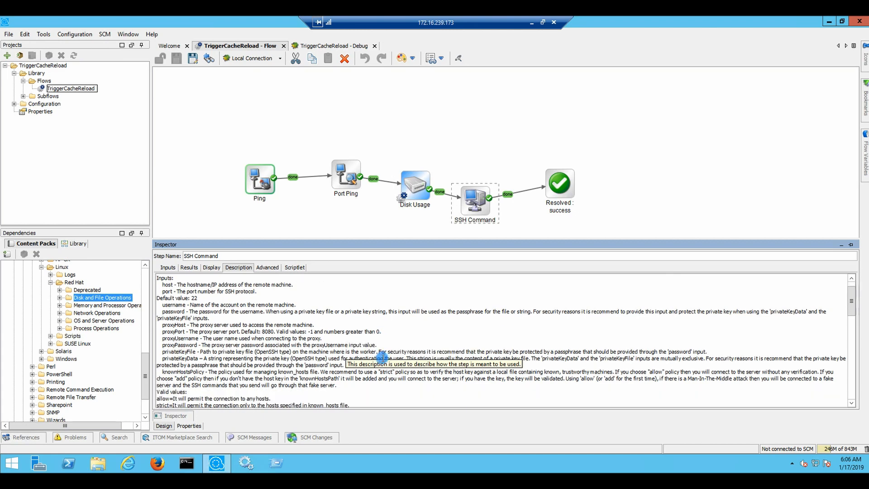
{"action": "scroll", "coordinate": [381, 358], "scroll_direction": "down", "scroll_amount": 1}
{"action": "scroll", "coordinate": [381, 358], "scroll_direction": "down", "scroll_amount": 2}
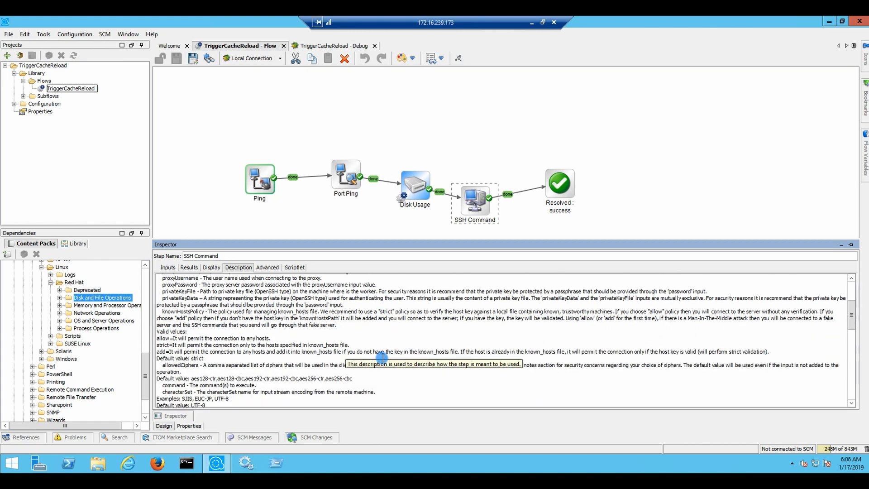
{"action": "scroll", "coordinate": [351, 314], "scroll_direction": "down", "scroll_amount": 1}
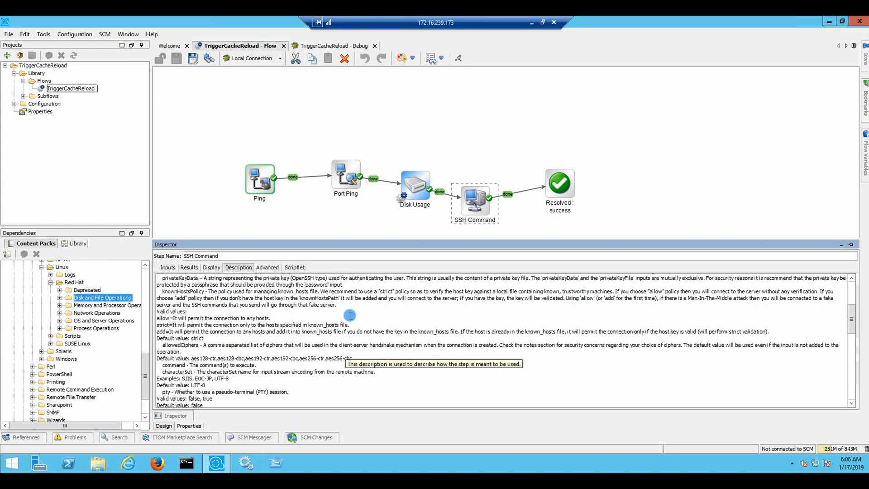
{"action": "scroll", "coordinate": [354, 329], "scroll_direction": "down", "scroll_amount": 2}
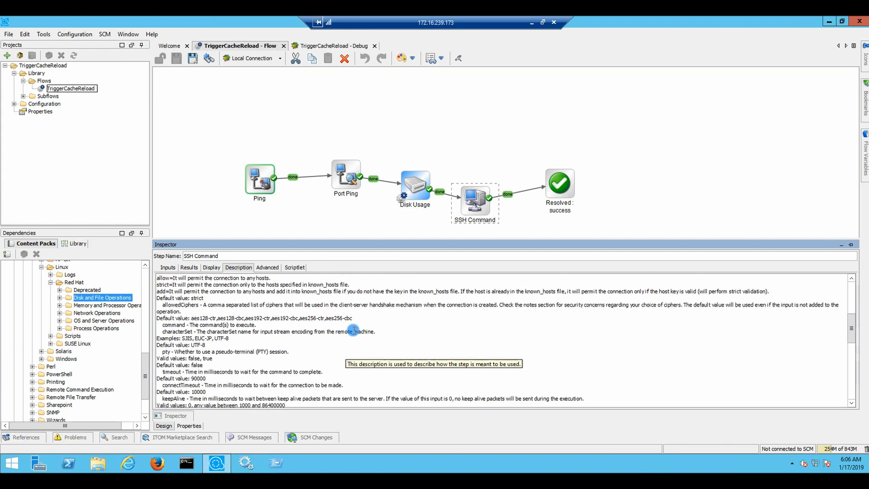
{"action": "scroll", "coordinate": [354, 329], "scroll_direction": "down", "scroll_amount": 3}
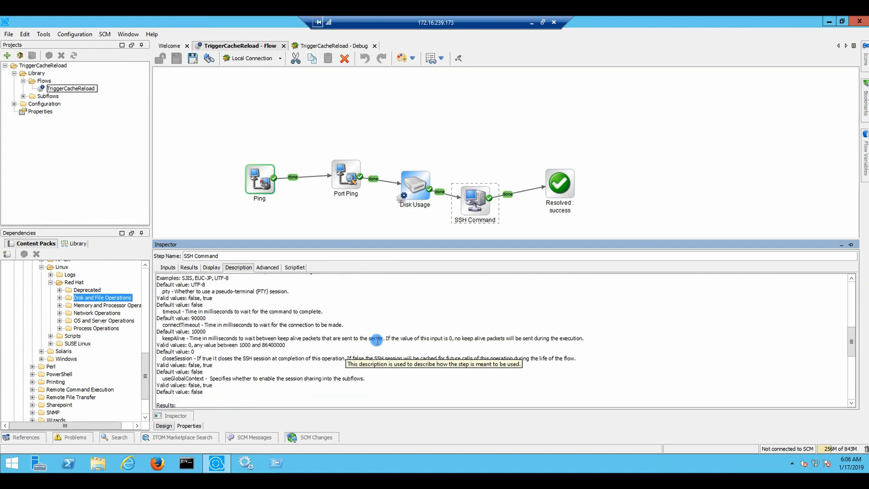
{"action": "scroll", "coordinate": [377, 341], "scroll_direction": "down", "scroll_amount": 2}
{"action": "scroll", "coordinate": [376, 335], "scroll_direction": "down", "scroll_amount": 1}
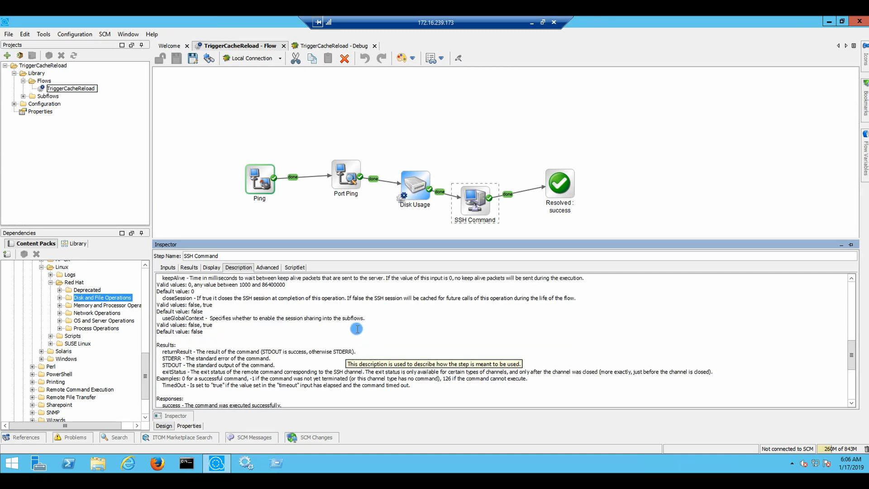
{"action": "scroll", "coordinate": [357, 329], "scroll_direction": "down", "scroll_amount": 2}
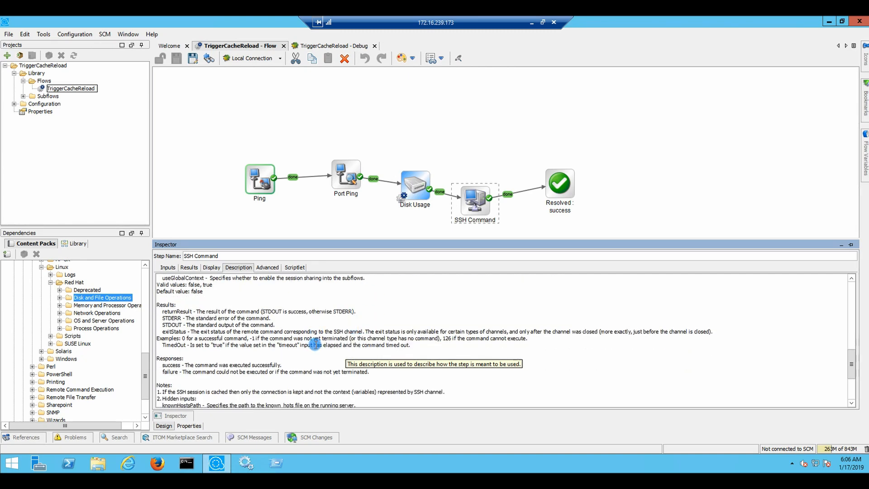
{"action": "scroll", "coordinate": [285, 342], "scroll_direction": "down", "scroll_amount": 2}
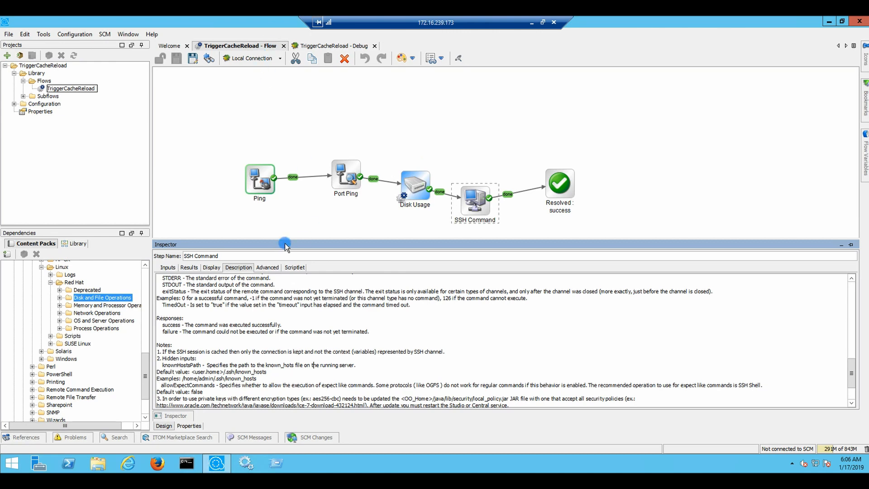
Step: Clear the constant value of the SSH Command step's knownHostsPolicy input
{"action": "left_click", "coordinate": [167, 268]}
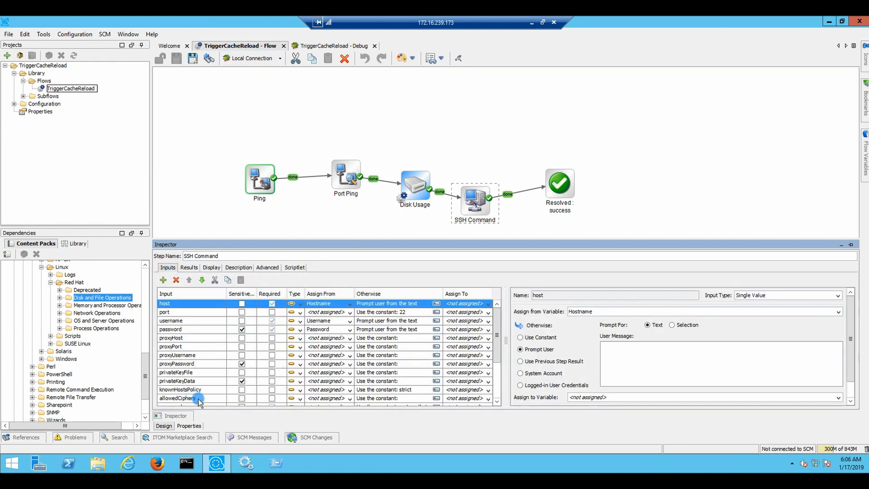
{"action": "scroll", "coordinate": [190, 362], "scroll_direction": "down", "scroll_amount": 3}
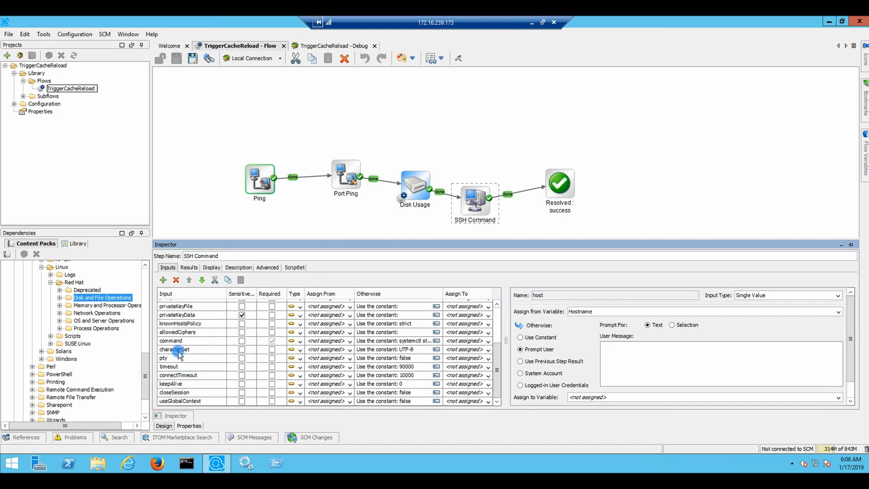
{"action": "scroll", "coordinate": [180, 354], "scroll_direction": "up", "scroll_amount": 1}
{"action": "scroll", "coordinate": [190, 353], "scroll_direction": "up", "scroll_amount": 1}
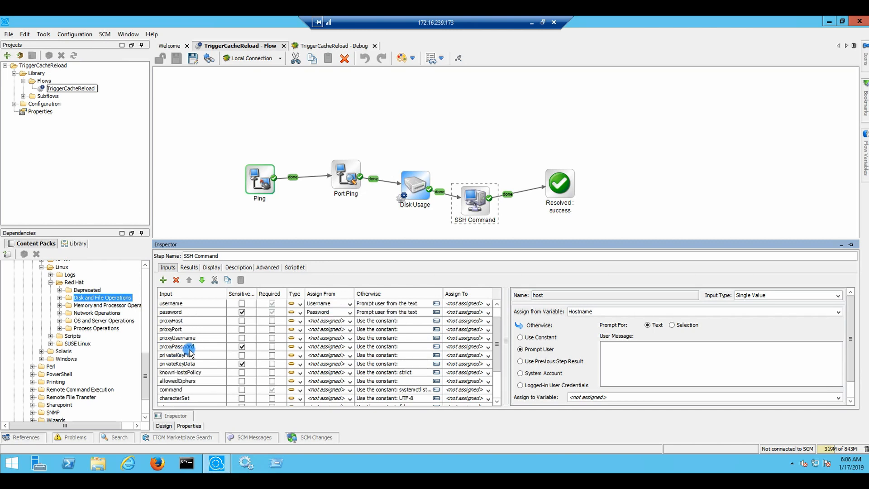
{"action": "left_click", "coordinate": [190, 372]}
{"action": "left_click", "coordinate": [630, 332]}
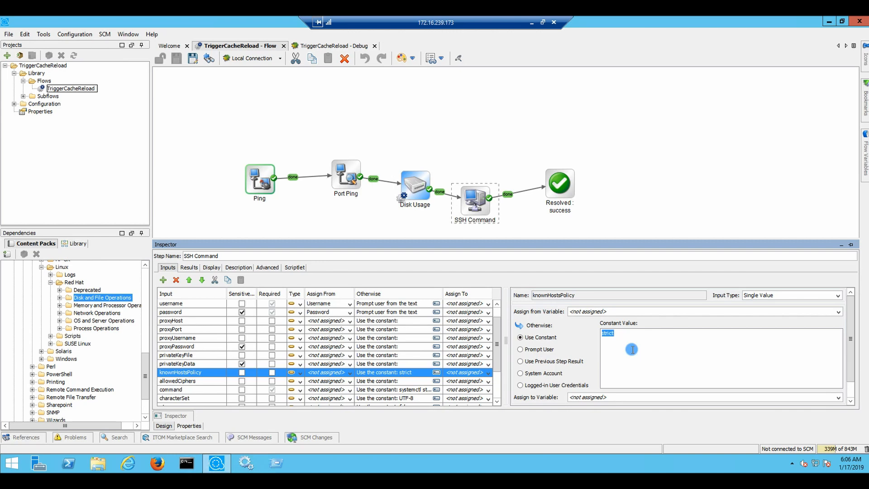
{"action": "key", "text": "BackSpace"}
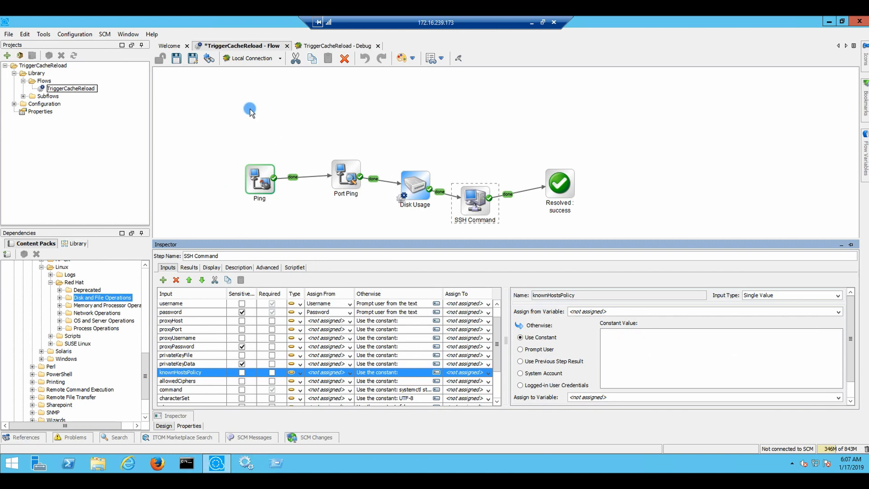
Step: Look up the valid knownHostsPolicy values in the SSH Command step's description
{"action": "left_click", "coordinate": [236, 268]}
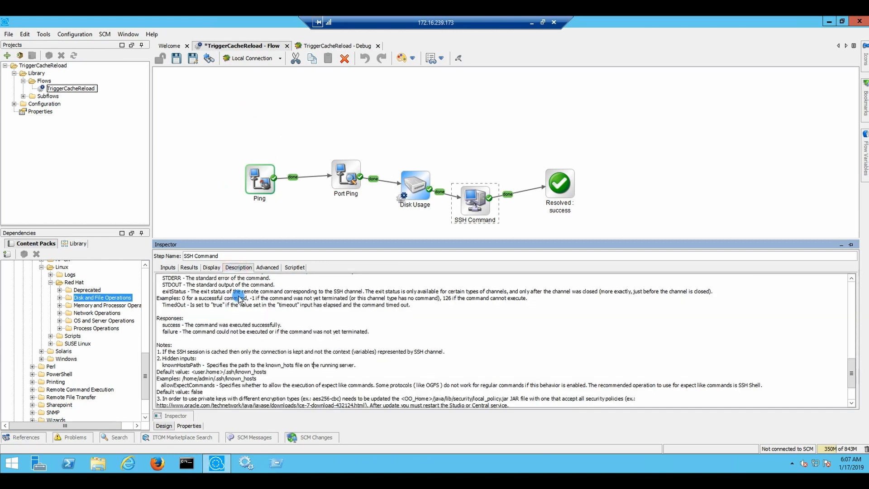
{"action": "scroll", "coordinate": [244, 306], "scroll_direction": "up", "scroll_amount": 3}
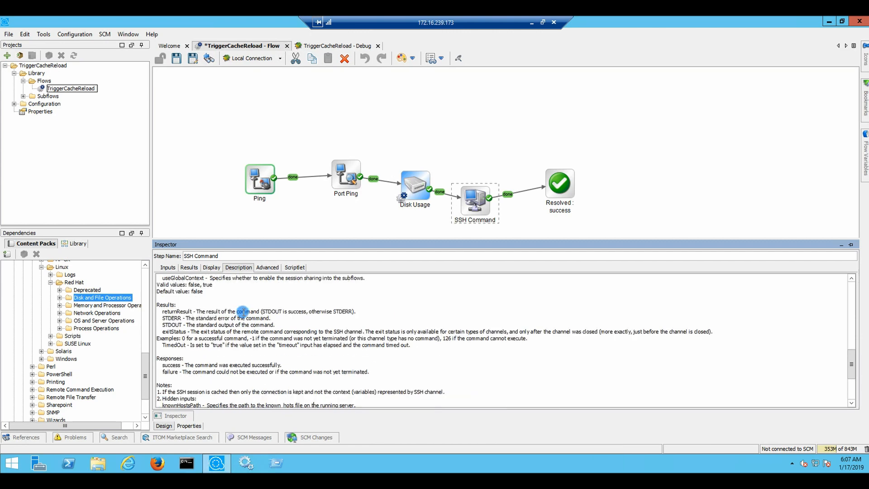
{"action": "scroll", "coordinate": [243, 312], "scroll_direction": "up", "scroll_amount": 1}
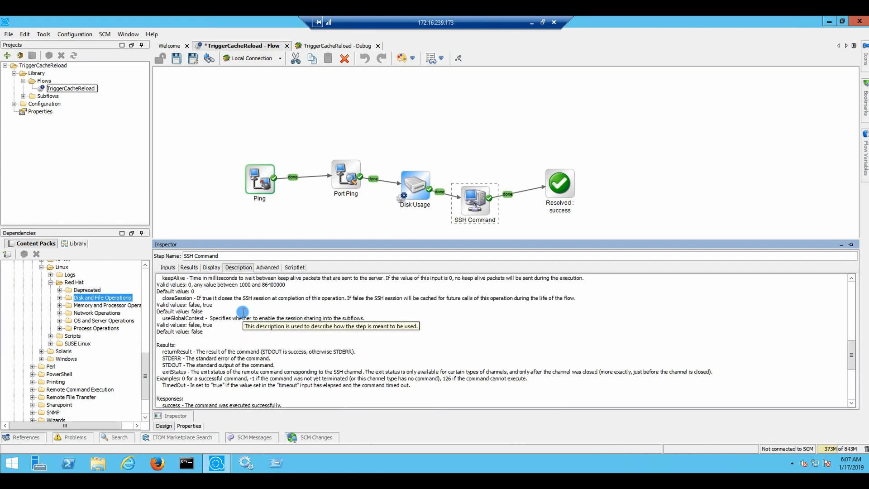
{"action": "scroll", "coordinate": [243, 312], "scroll_direction": "up", "scroll_amount": 1}
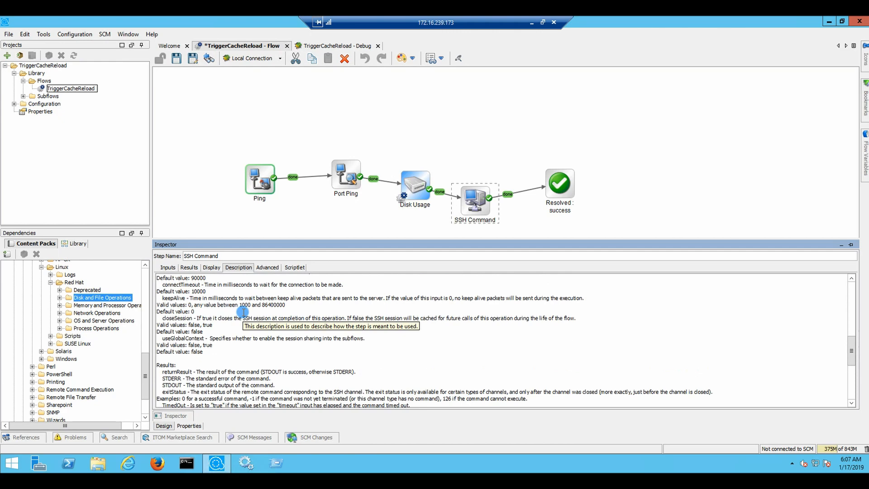
{"action": "scroll", "coordinate": [243, 312], "scroll_direction": "up", "scroll_amount": 6}
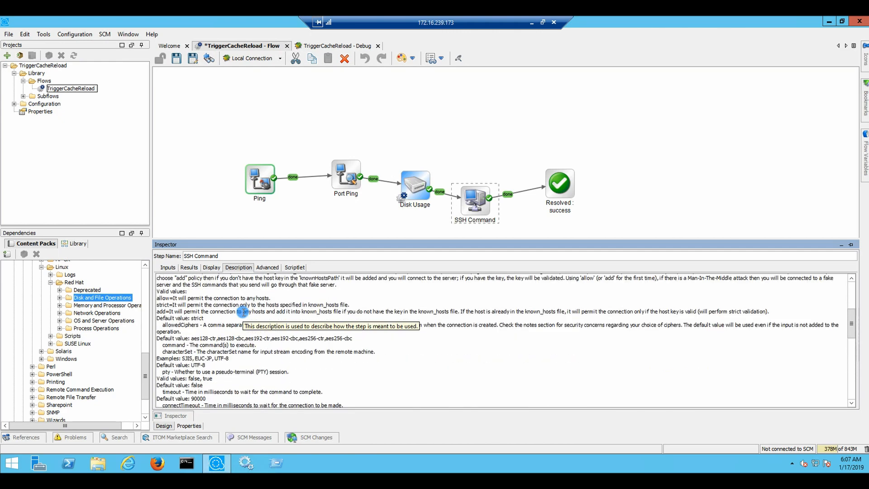
Step: Set the constant value of the SSH Command step's knownHostsPolicy input to allow and save the flow
{"action": "scroll", "coordinate": [243, 312], "scroll_direction": "up", "scroll_amount": 4}
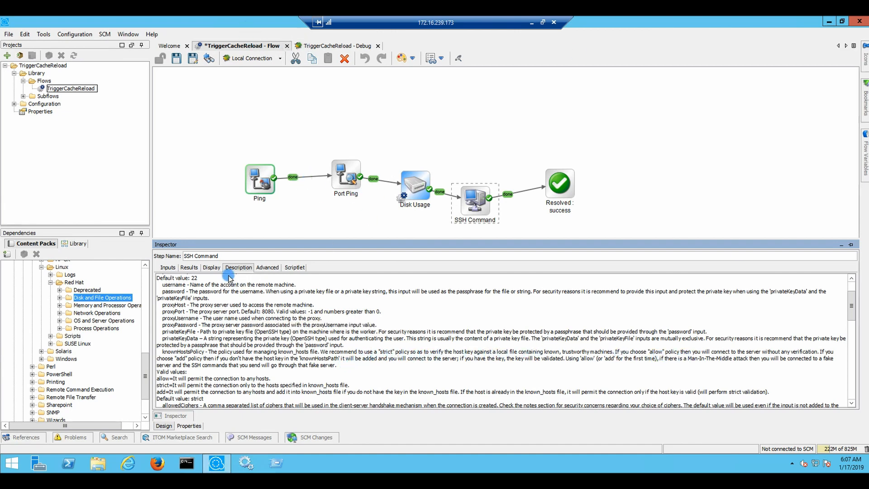
{"action": "left_click", "coordinate": [167, 268]}
{"action": "left_click", "coordinate": [622, 346]}
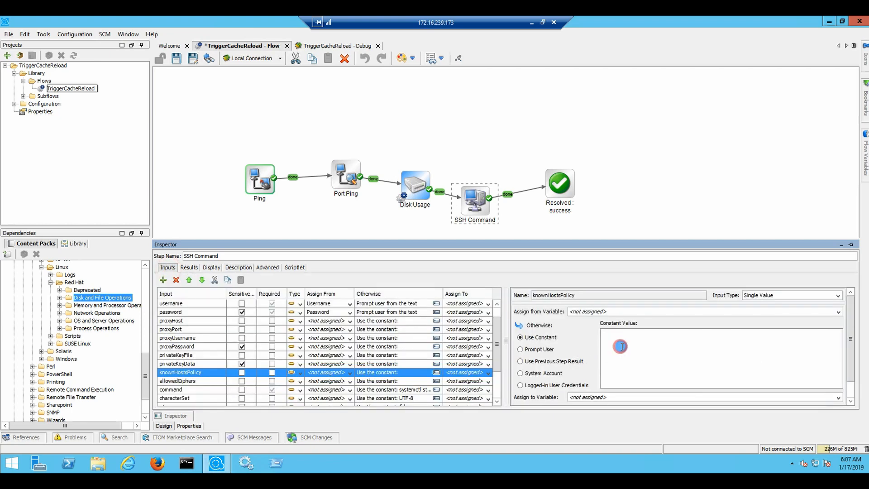
{"action": "type", "text": "allow"}
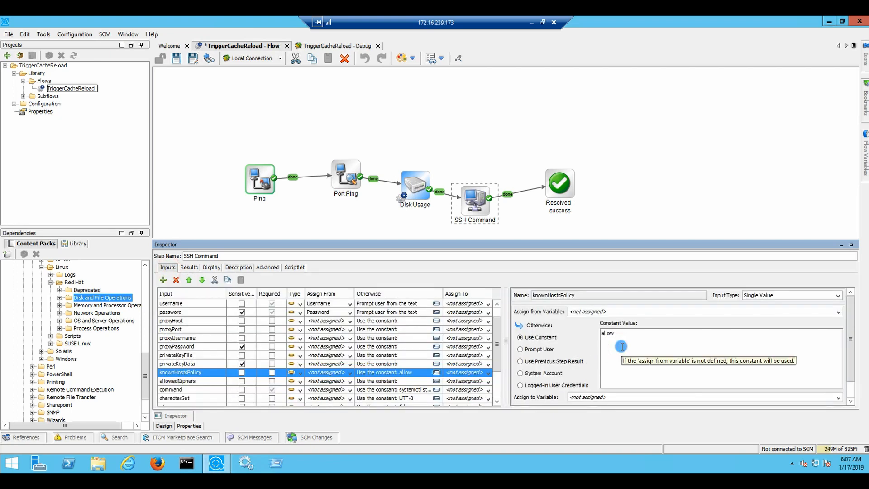
{"action": "left_click", "coordinate": [176, 58]}
Step: Reset and rerun the TriggerCacheReload debug run, and examine the raw result of its SSH Command step
{"action": "left_click", "coordinate": [332, 46]}
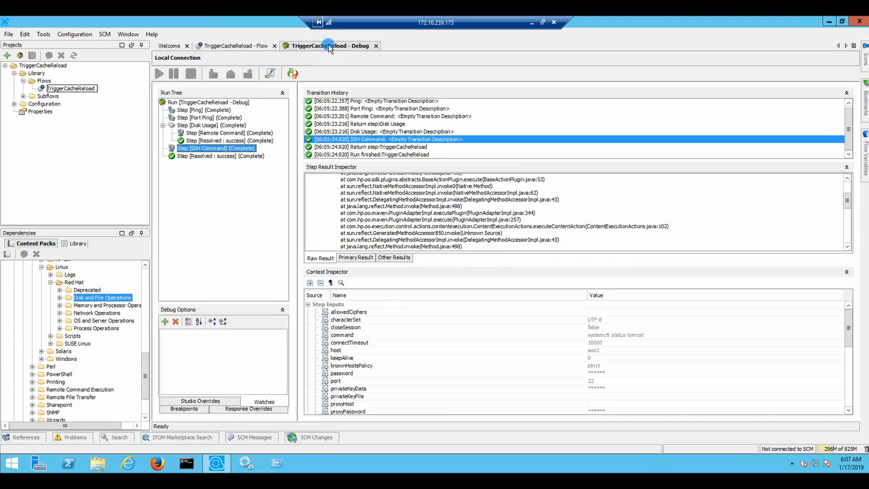
{"action": "left_click", "coordinate": [292, 74]}
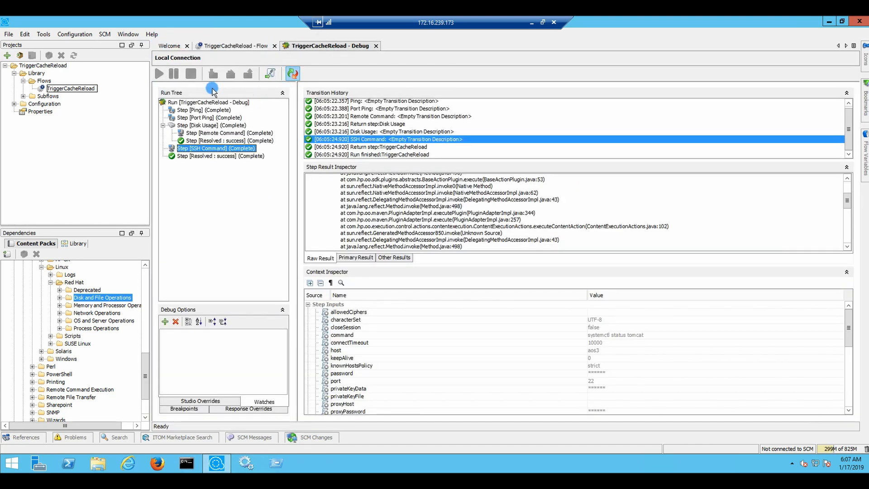
{"action": "left_click", "coordinate": [159, 74]}
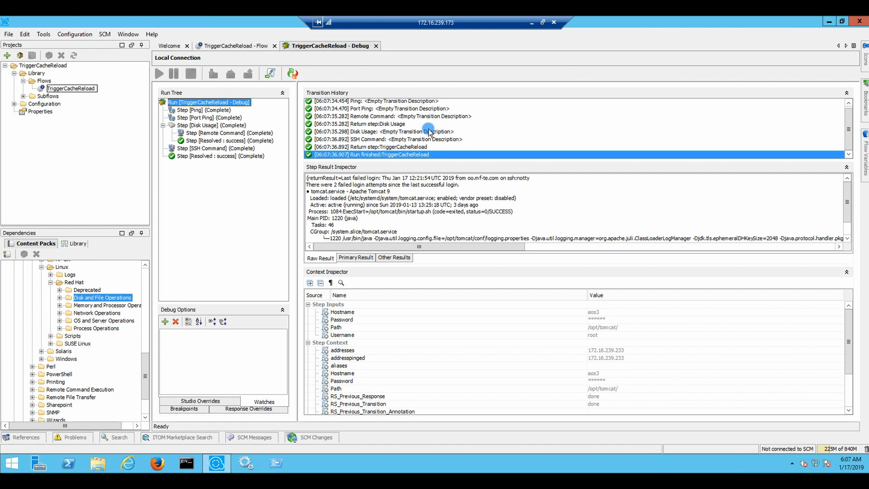
{"action": "left_click", "coordinate": [199, 156]}
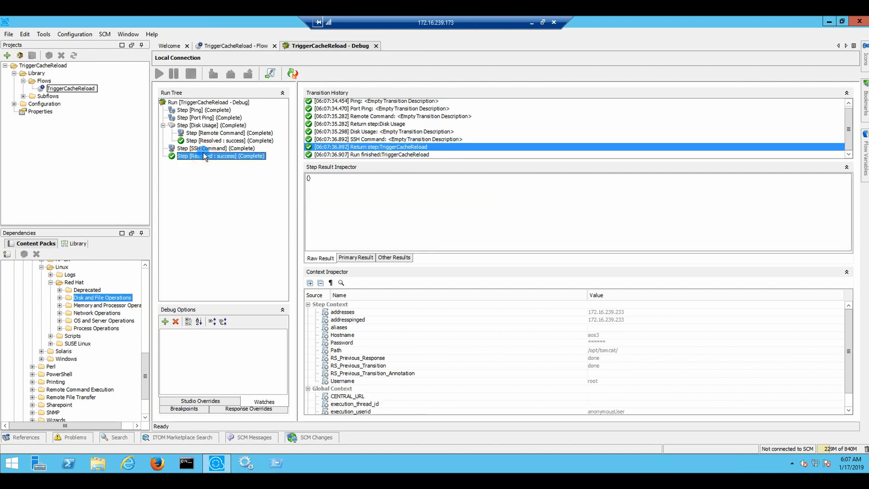
{"action": "left_click", "coordinate": [199, 150]}
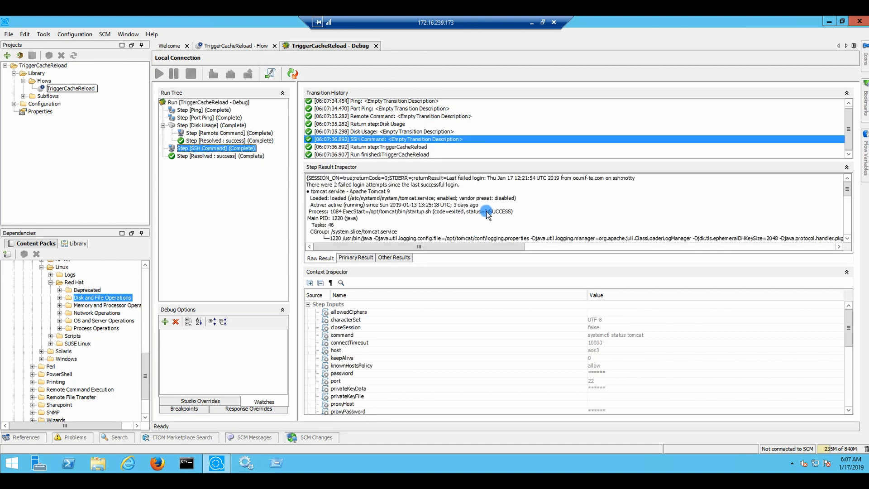
{"action": "scroll", "coordinate": [469, 201], "scroll_direction": "down", "scroll_amount": 8}
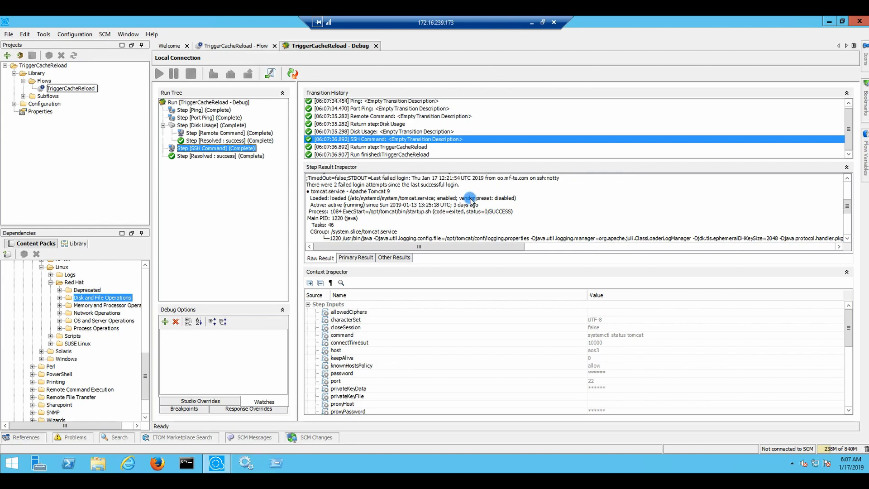